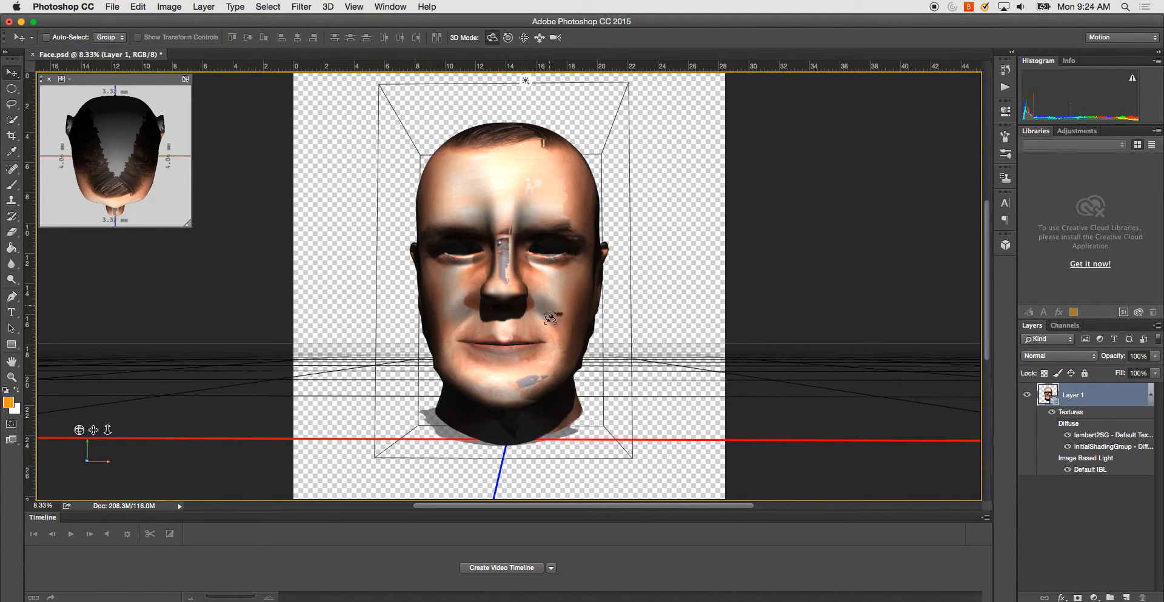
- Open the head model's initialShadingGroup diffuse texture and add a reveal-all layer mask to Layer 2
left_click_drag(667, 286, 688, 257)
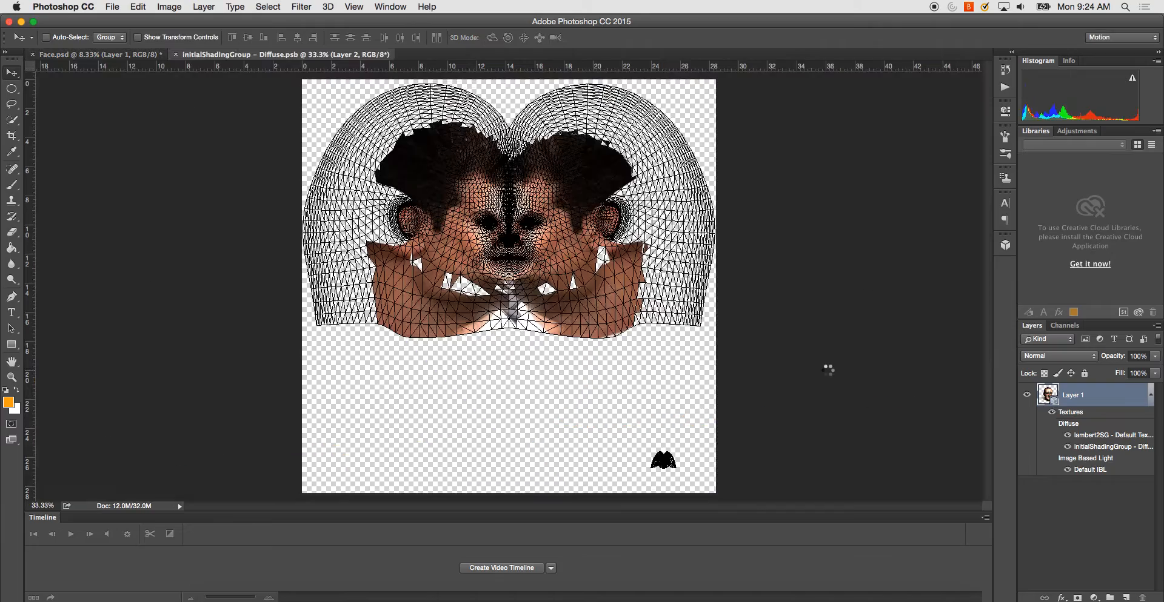
key("super+equal")
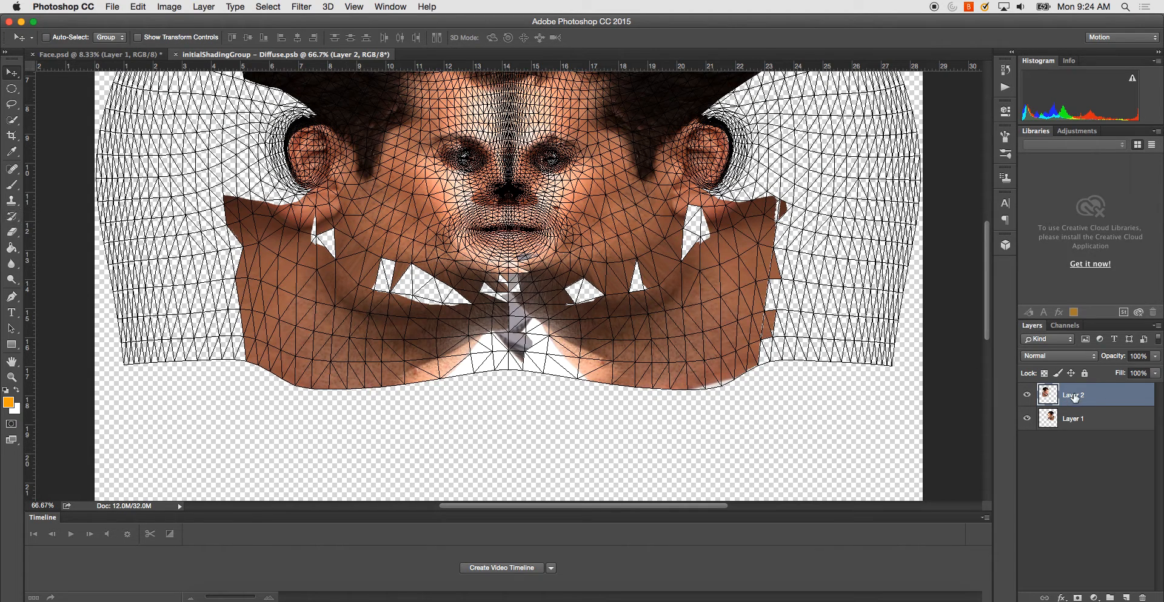
left_click(204, 7)
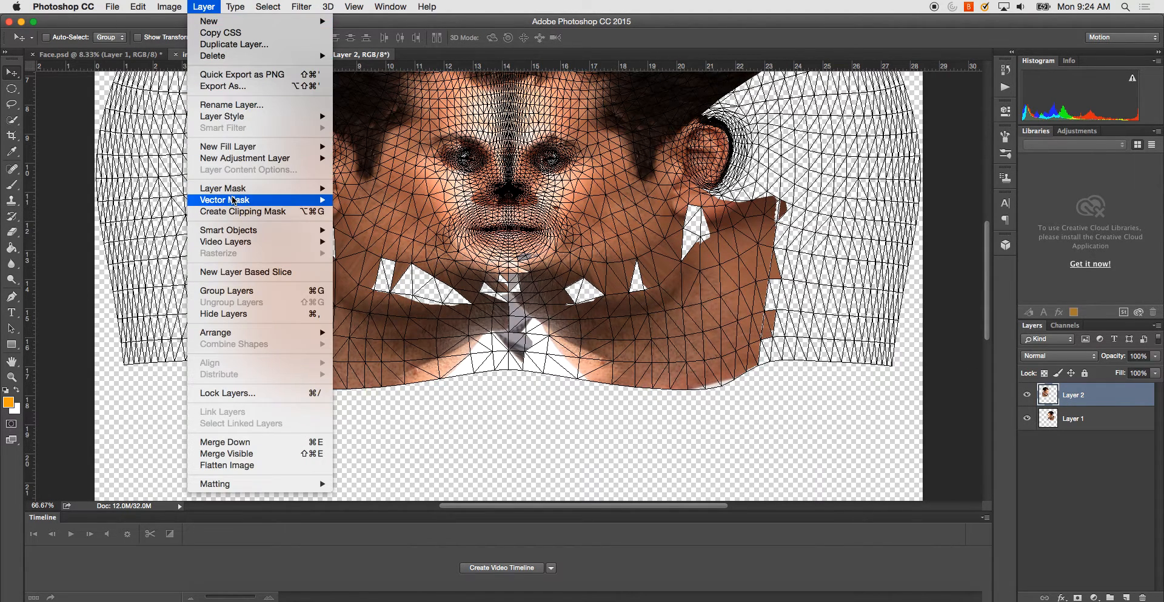
mouse_move(237, 191)
left_click(367, 199)
- Brush on Layer 2's mask with black and white to trim the grey collar fragment at the centre of the neck into a symmetrical point
key("b")
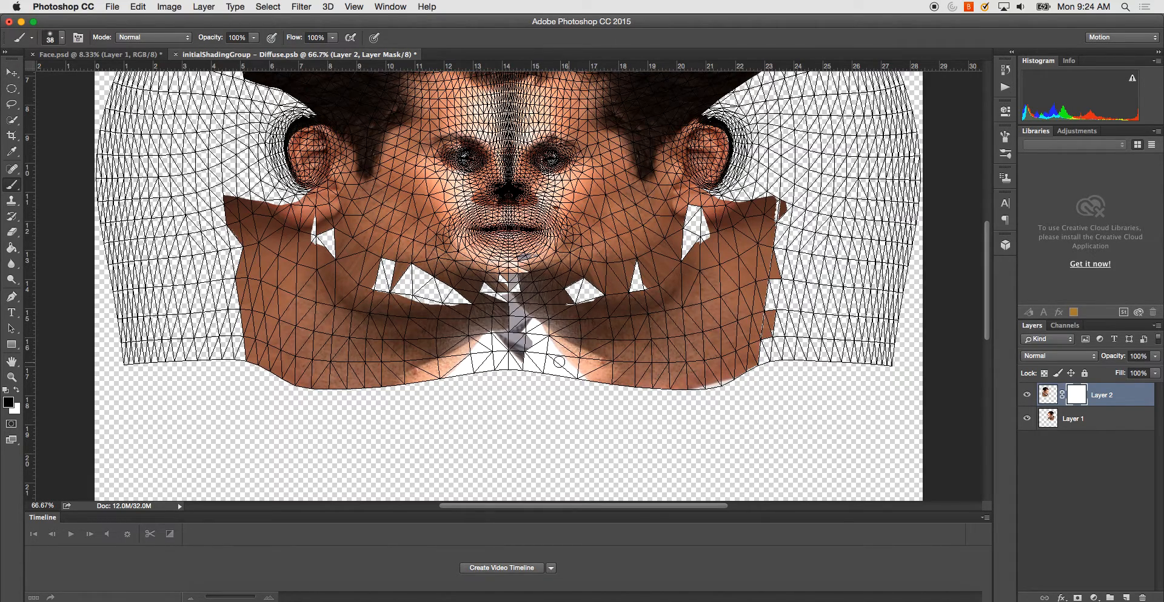
key("super+plus")
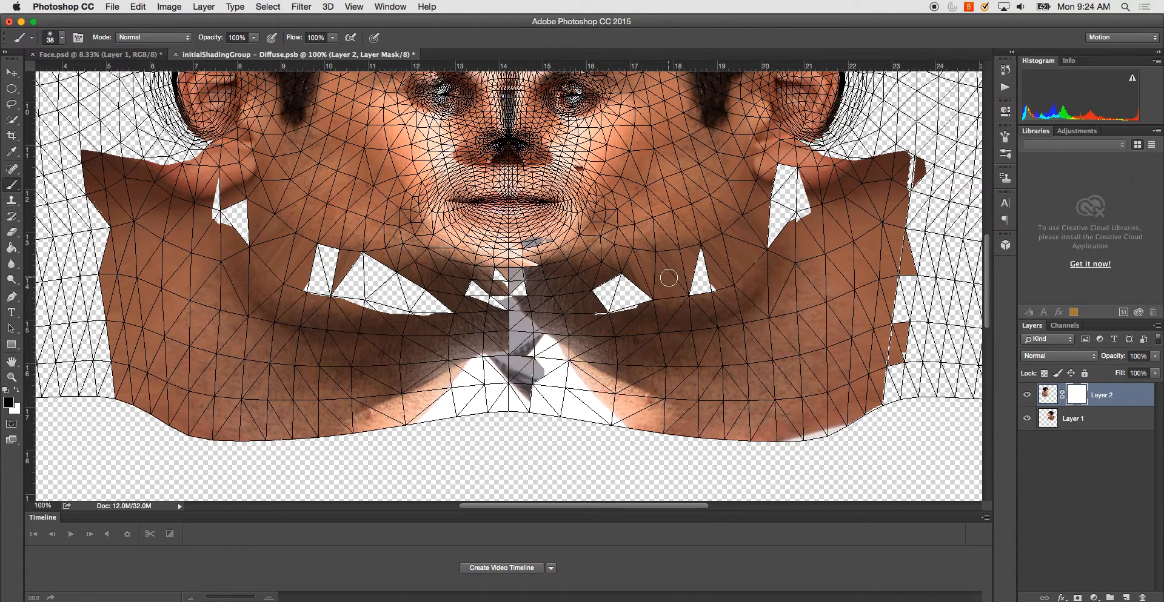
mouse_move(541, 340)
left_mouse_down()
mouse_move(523, 401)
mouse_move(536, 371)
mouse_move(503, 379)
mouse_move(519, 377)
left_mouse_up()
left_click(17, 390)
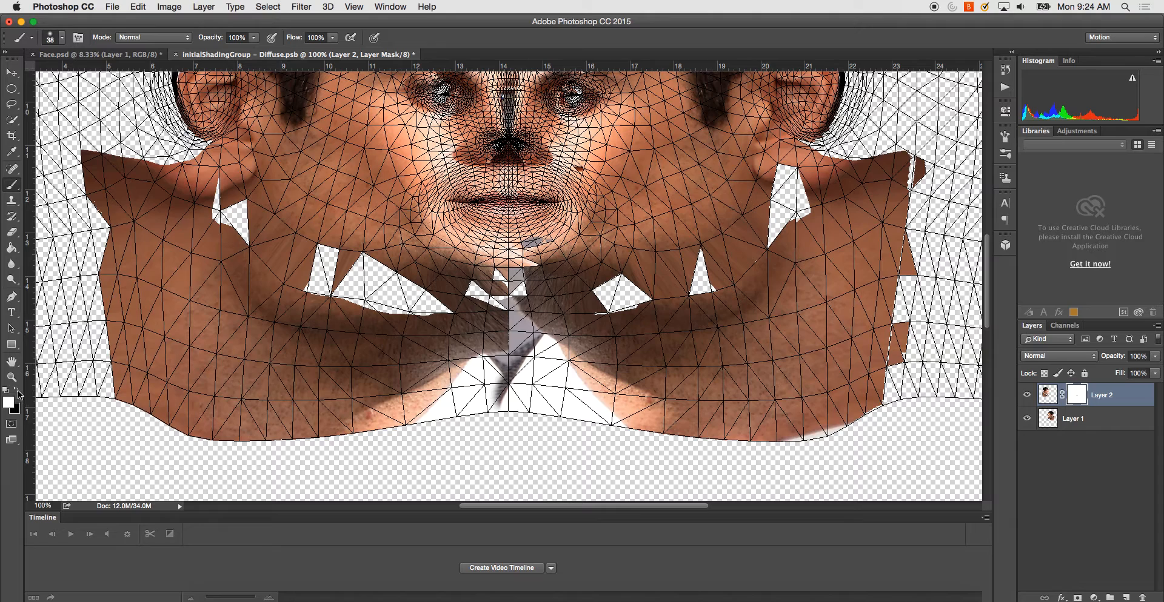
mouse_move(477, 407)
left_mouse_down()
mouse_move(506, 381)
mouse_move(495, 363)
mouse_move(522, 354)
left_mouse_up()
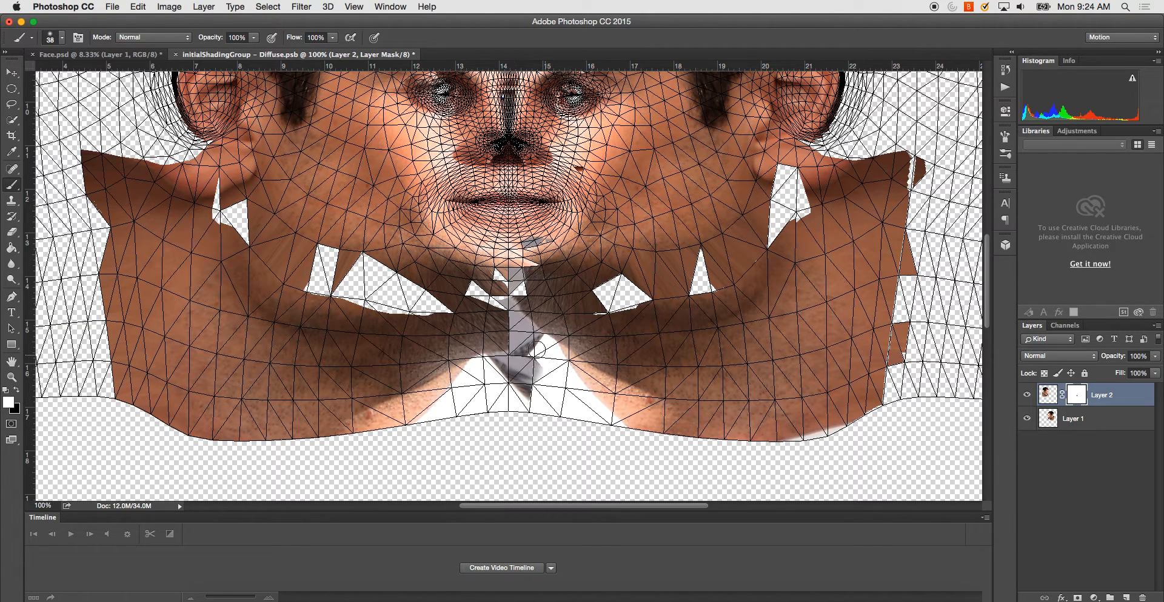
left_click(17, 391)
mouse_move(546, 372)
left_mouse_down()
mouse_move(520, 384)
mouse_move(521, 370)
mouse_move(500, 399)
mouse_move(488, 387)
mouse_move(513, 371)
mouse_move(470, 381)
mouse_move(477, 405)
mouse_move(487, 372)
left_mouse_up()
left_click(18, 391)
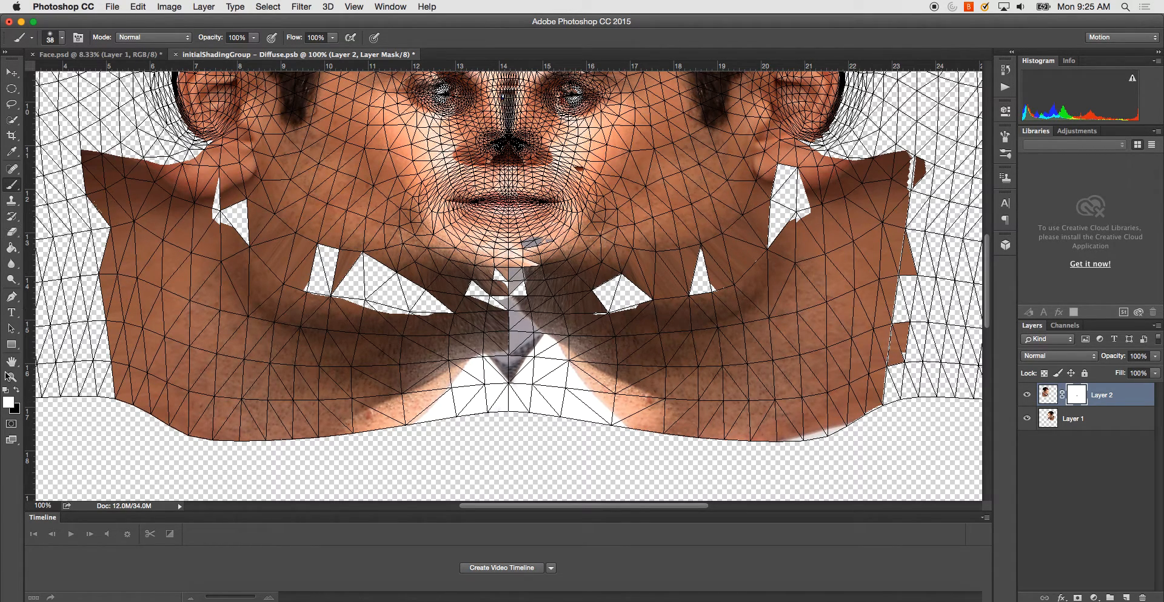
- Mask out the small grey patch on the chin of Layer 2 with black and save the texture
left_click(17, 392)
left_click_drag(615, 196, 624, 237)
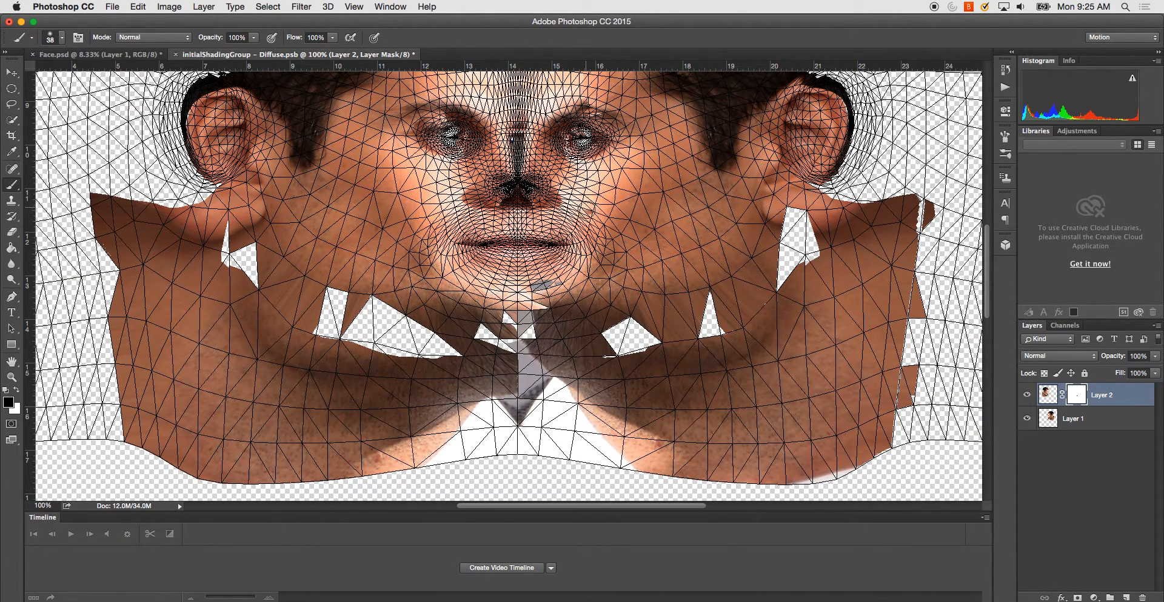
left_click_drag(536, 284, 554, 284)
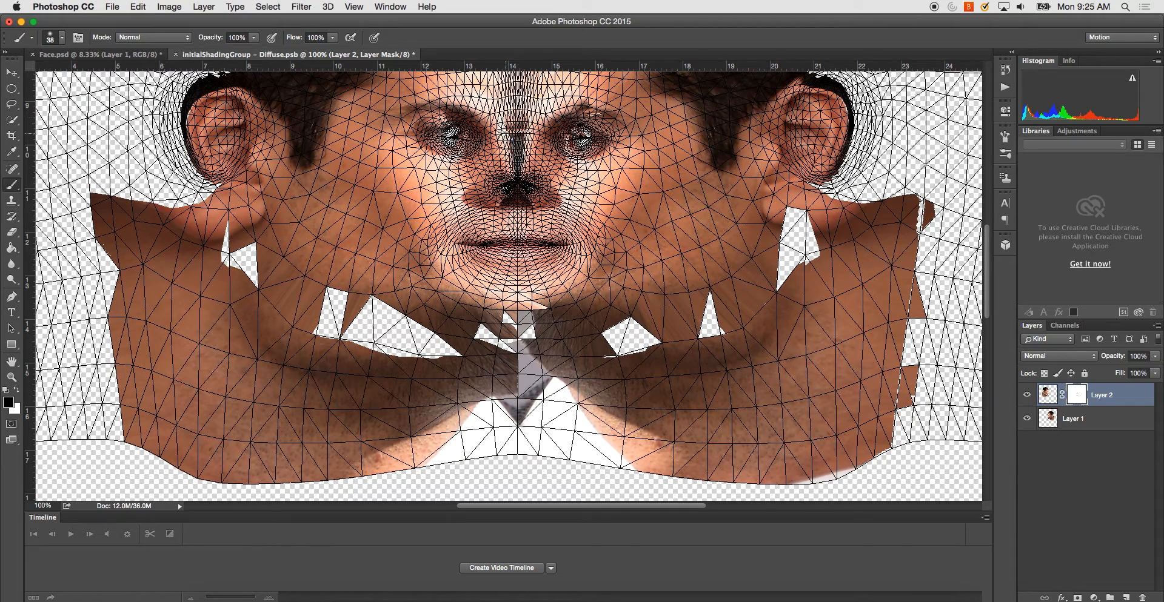
key("super+s")
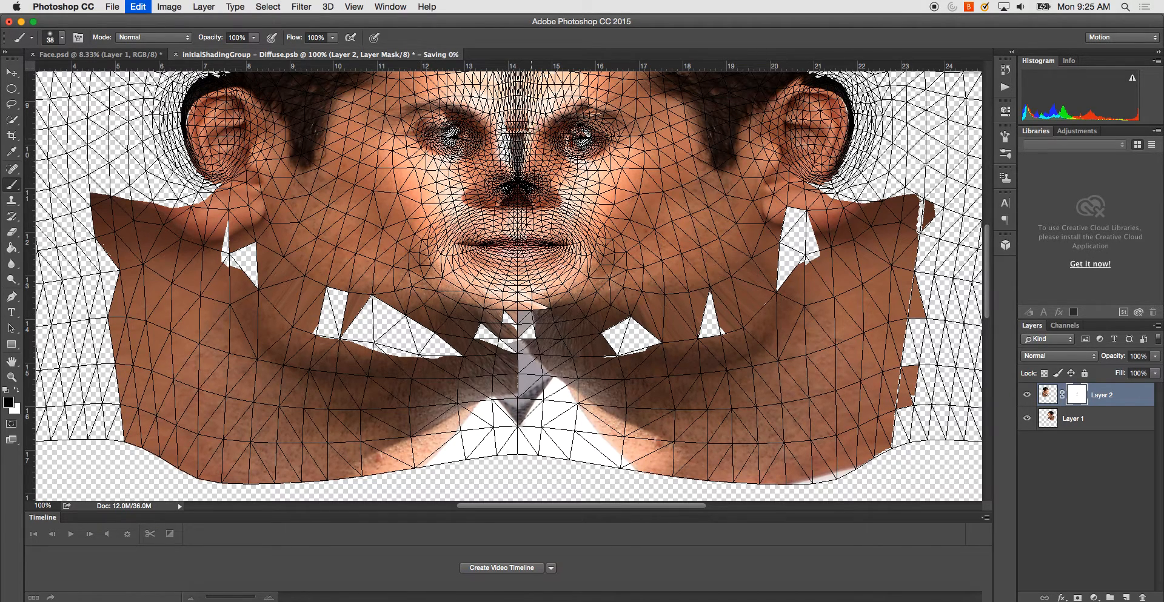
key("alt+super+z")
- Paint black on Layer 2's mask over the dark streak along the bridge of the nose
key("super+equal")
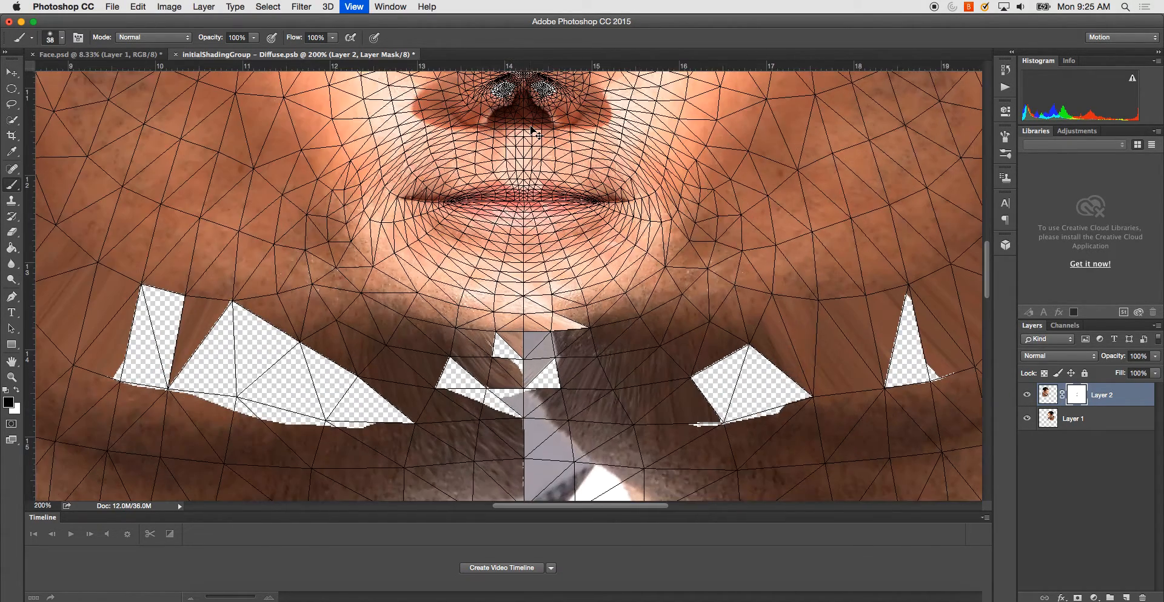
scroll(511, 125, "up", 5)
scroll(511, 125, "up", 2)
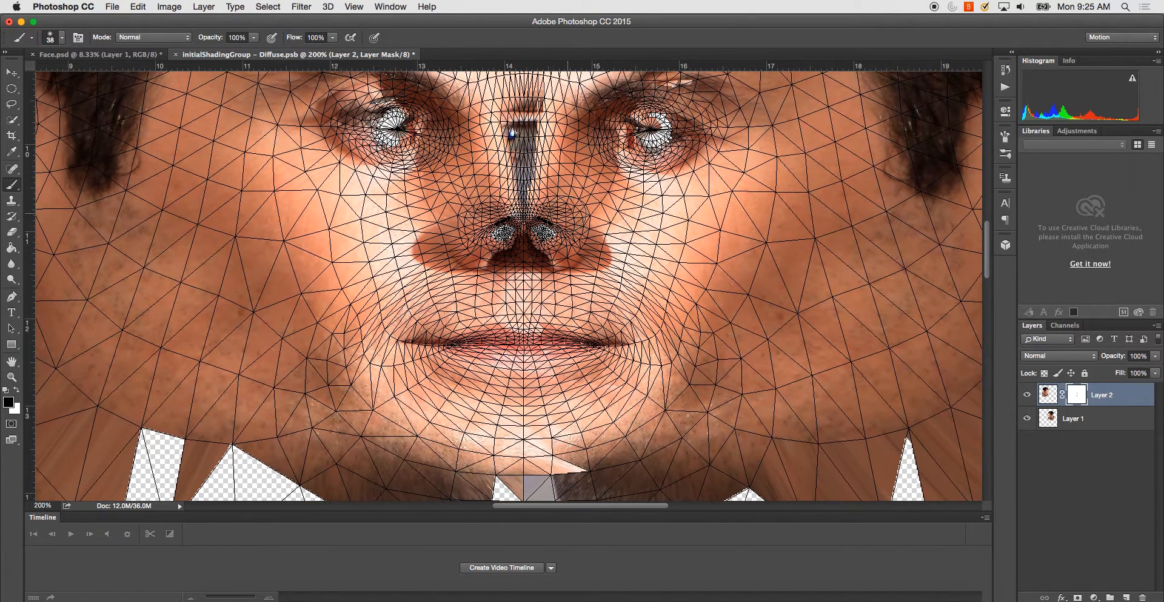
mouse_move(549, 142)
left_mouse_down()
mouse_move(543, 172)
mouse_move(539, 102)
mouse_move(539, 192)
mouse_move(516, 114)
mouse_move(526, 167)
mouse_move(533, 139)
left_mouse_up()
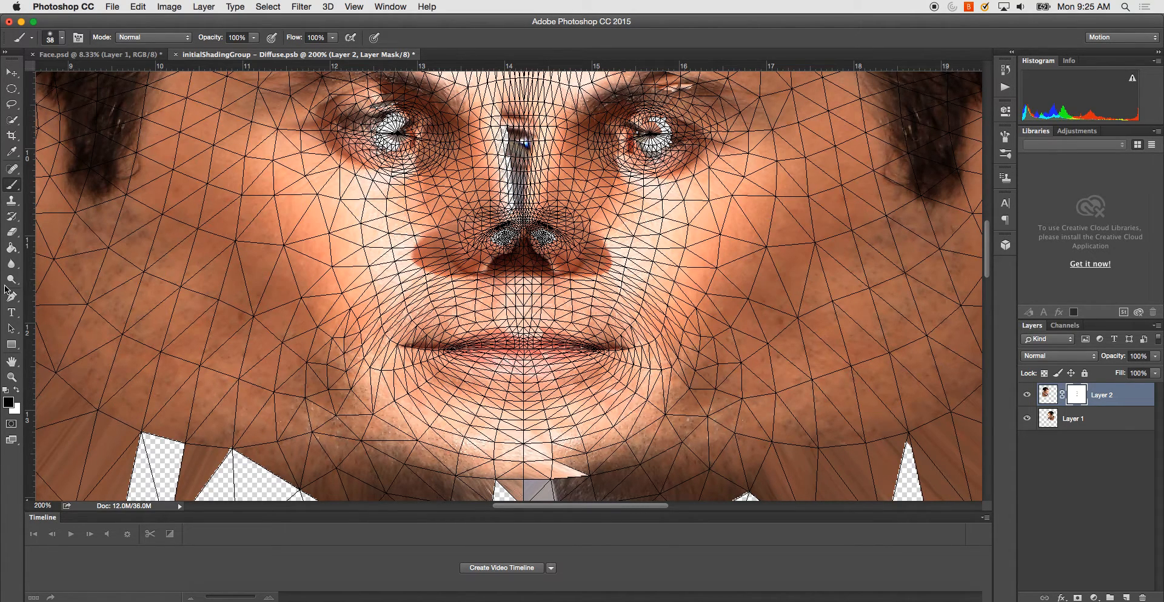
- Add a reveal-all layer mask to Layer 1 and mask out the remaining dark streak on the nose bridge
left_click(1113, 420)
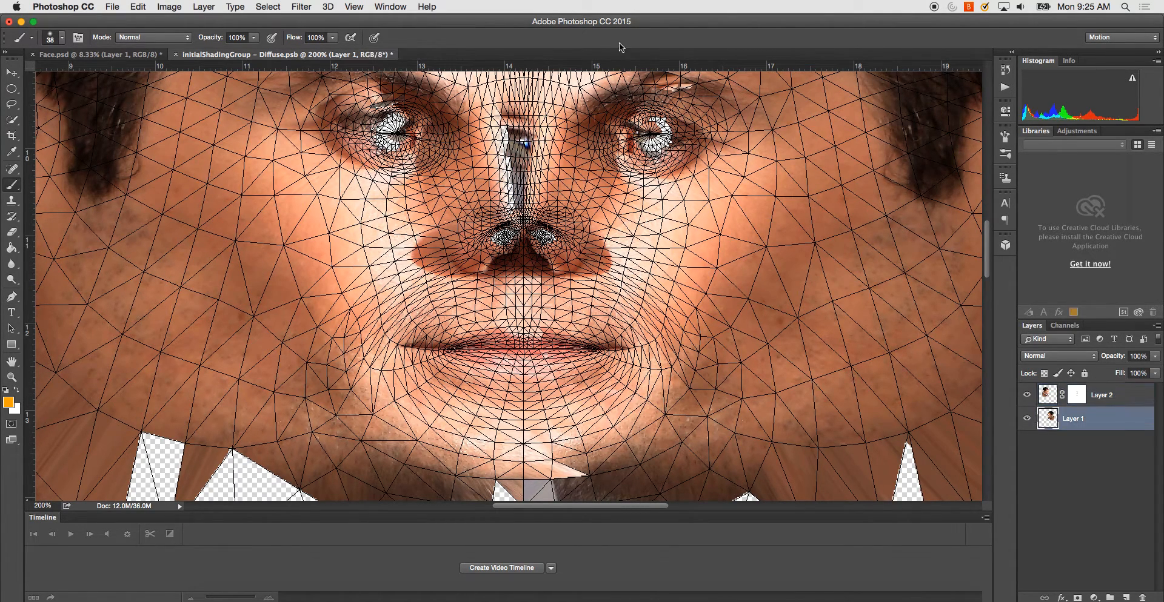
left_click(204, 7)
mouse_move(270, 190)
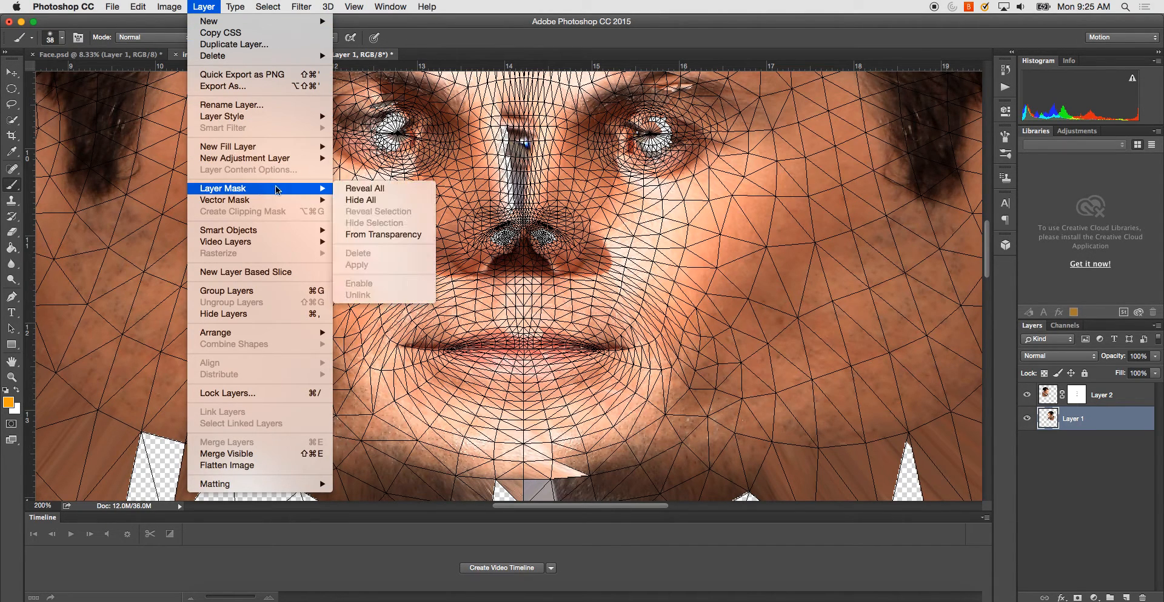
left_click(365, 189)
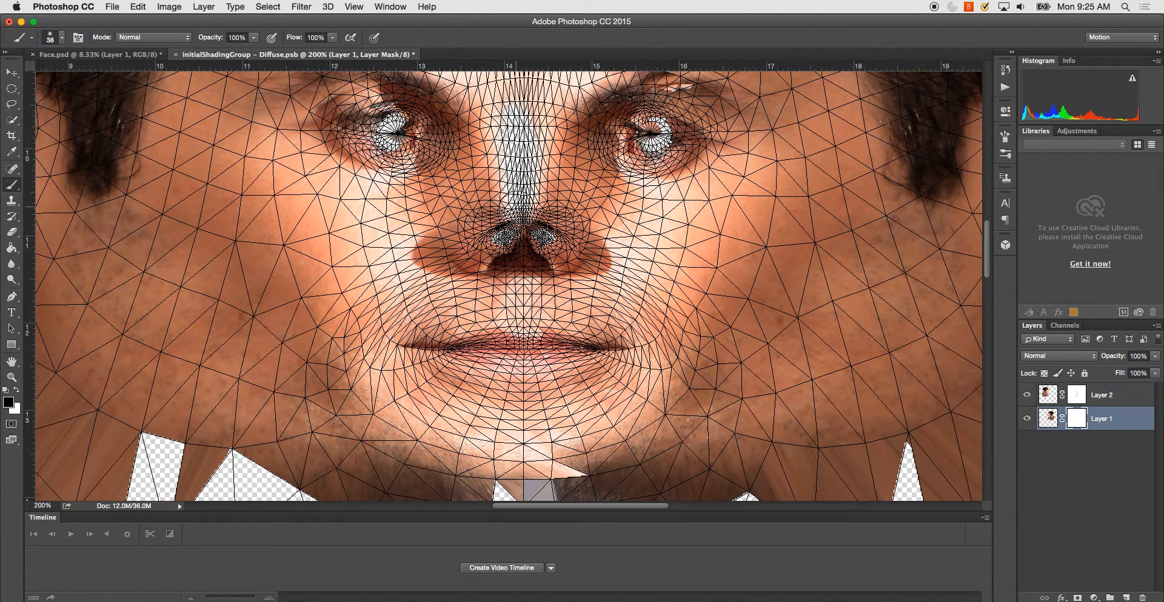
left_click(1109, 400)
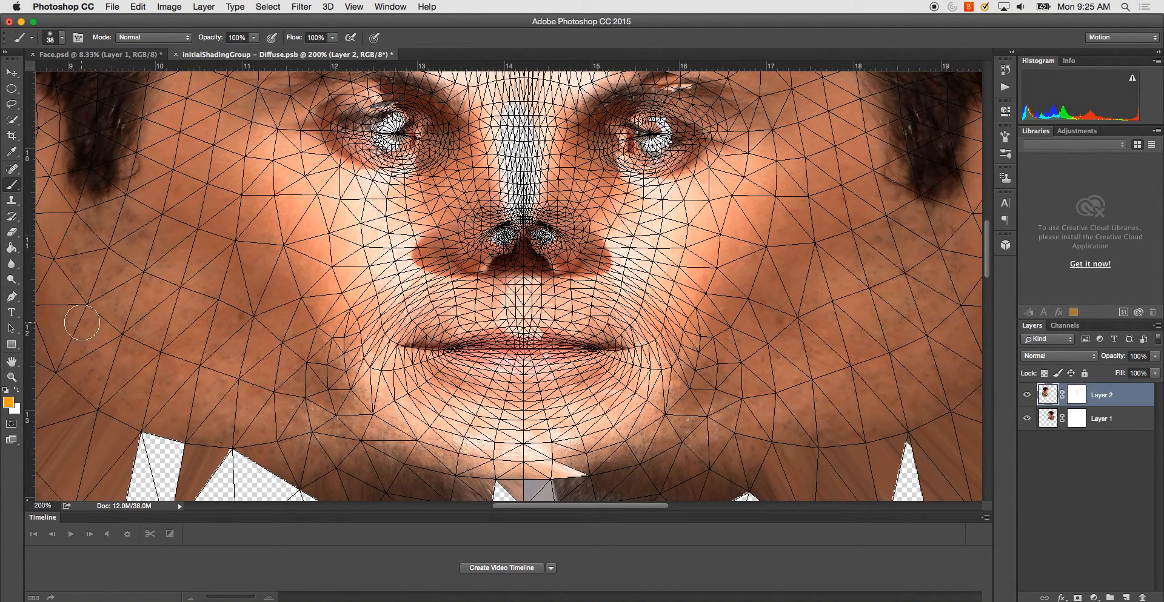
left_click_drag(480, 125, 485, 172)
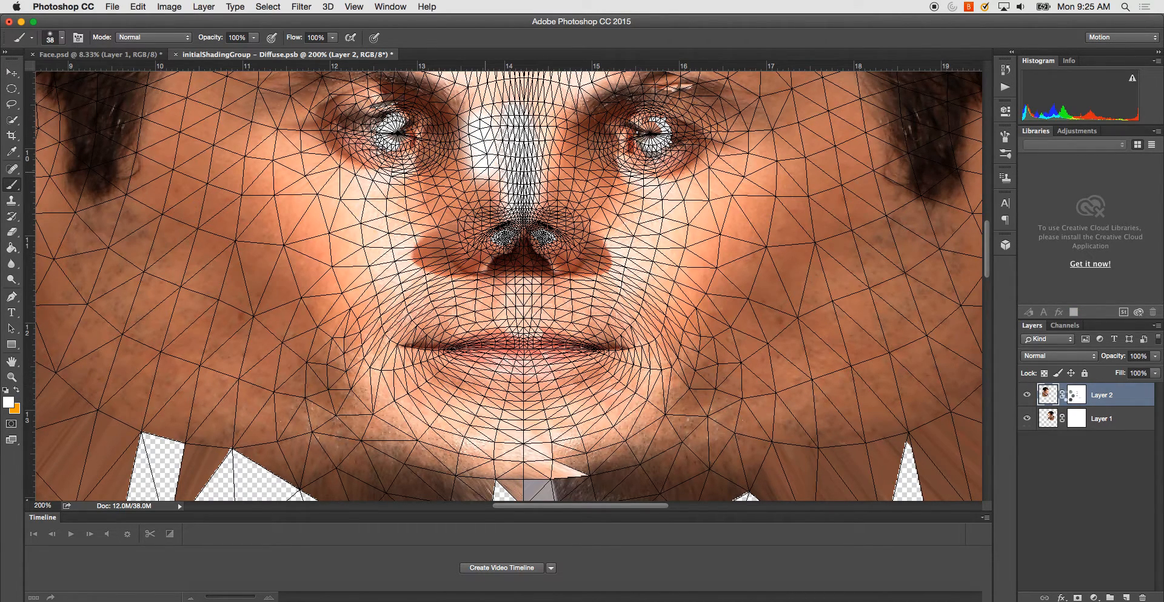
key("super+z")
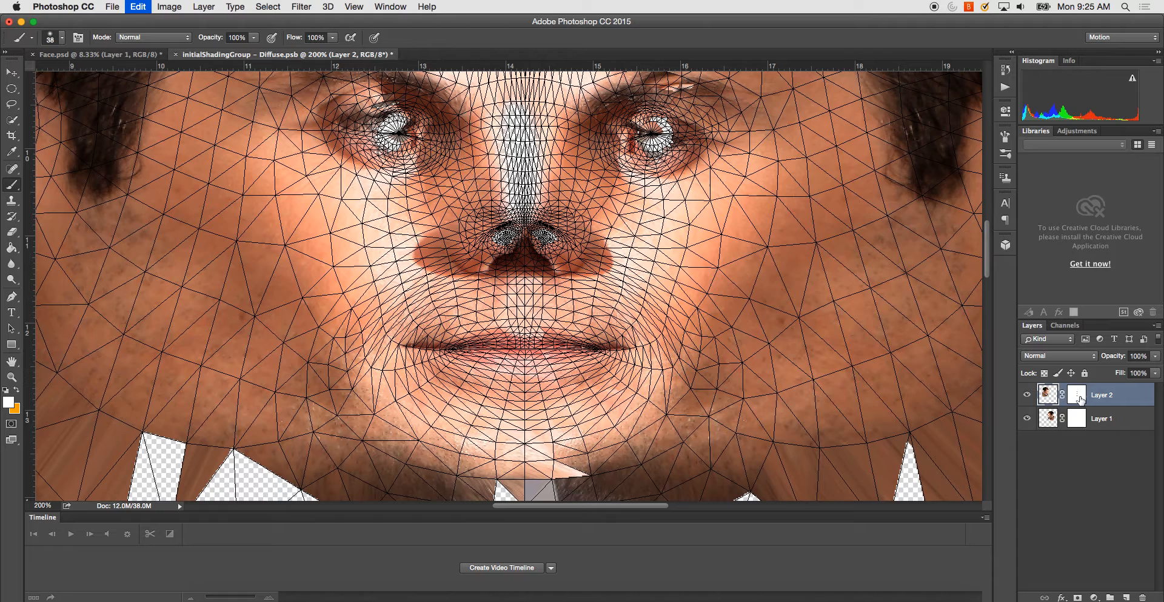
- Rework Layer 2's mask around the nose bridge, alternating black and white paint to clean up the streak and its edges
left_click_drag(1074, 397, 1072, 402)
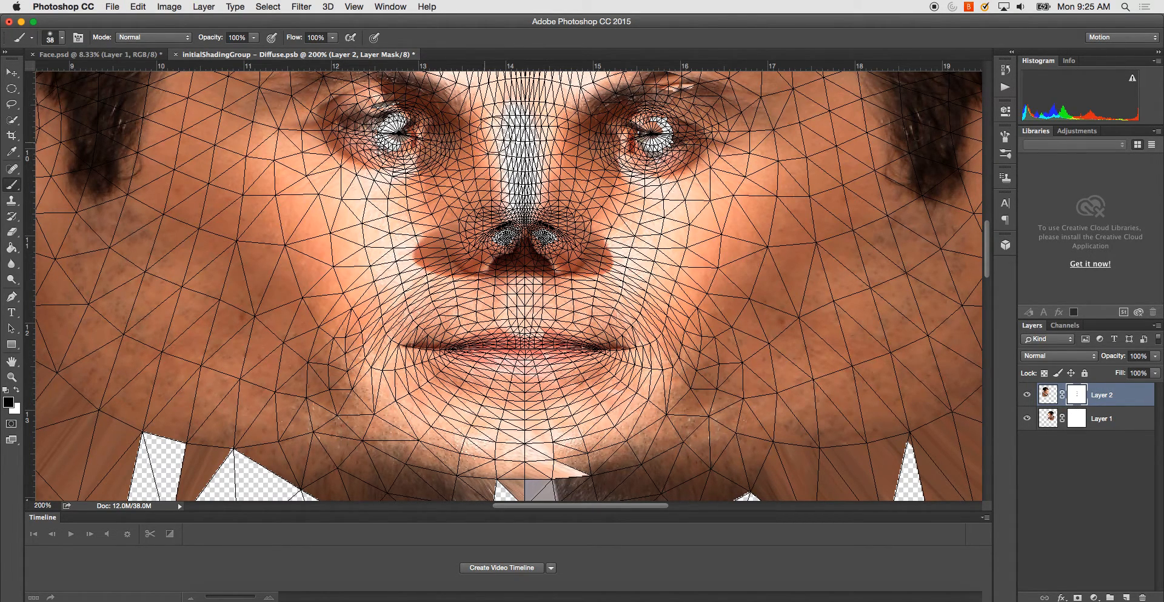
left_click_drag(488, 112, 492, 175)
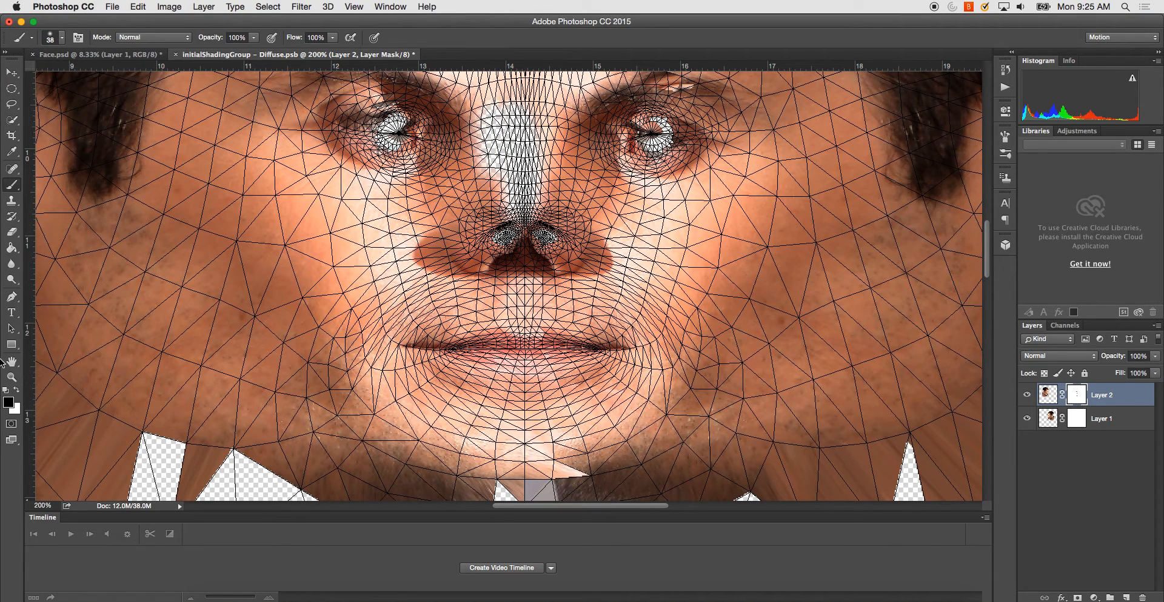
left_click(17, 391)
mouse_move(479, 104)
left_mouse_down()
mouse_move(494, 188)
mouse_move(493, 108)
mouse_move(496, 149)
mouse_move(540, 208)
mouse_move(497, 97)
mouse_move(516, 84)
mouse_move(555, 98)
left_mouse_up()
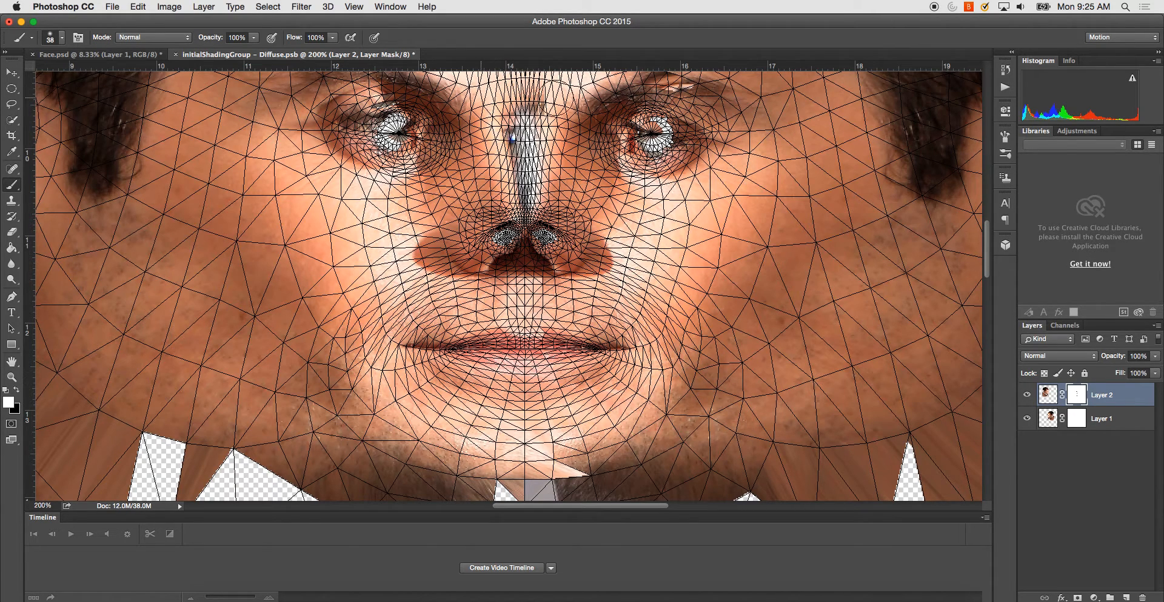
left_click(18, 391)
mouse_move(541, 199)
left_mouse_down()
mouse_move(523, 107)
mouse_move(539, 94)
mouse_move(539, 242)
left_mouse_up()
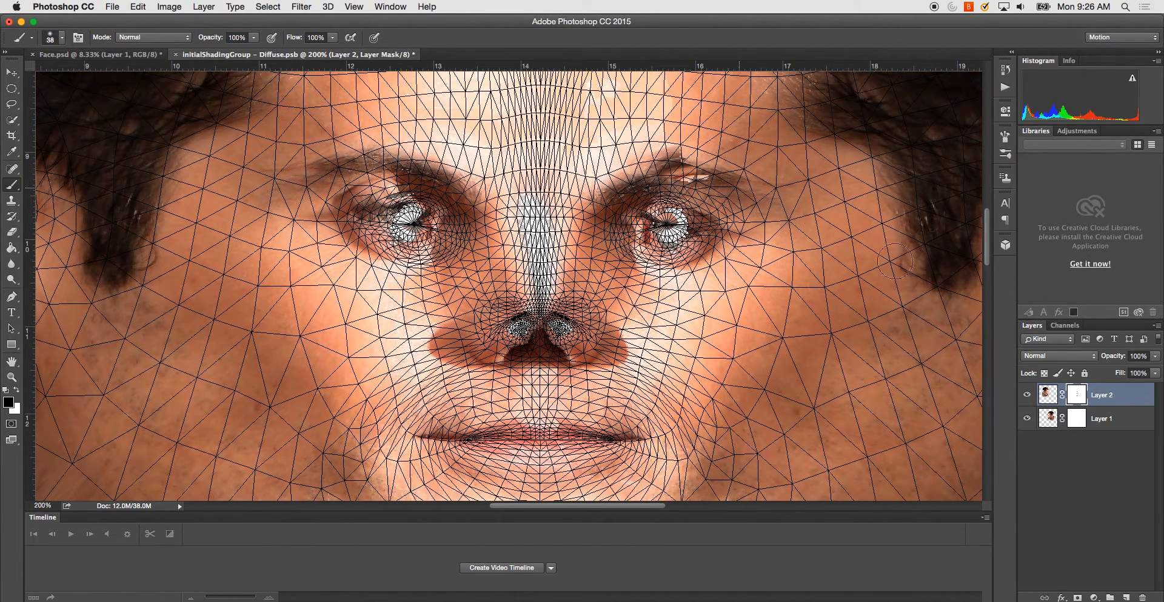
- Mask out the stray marks around the right-hand eyebrow on Layer 2 and above the left-hand eye on Layer 1
left_click_drag(703, 181, 646, 168)
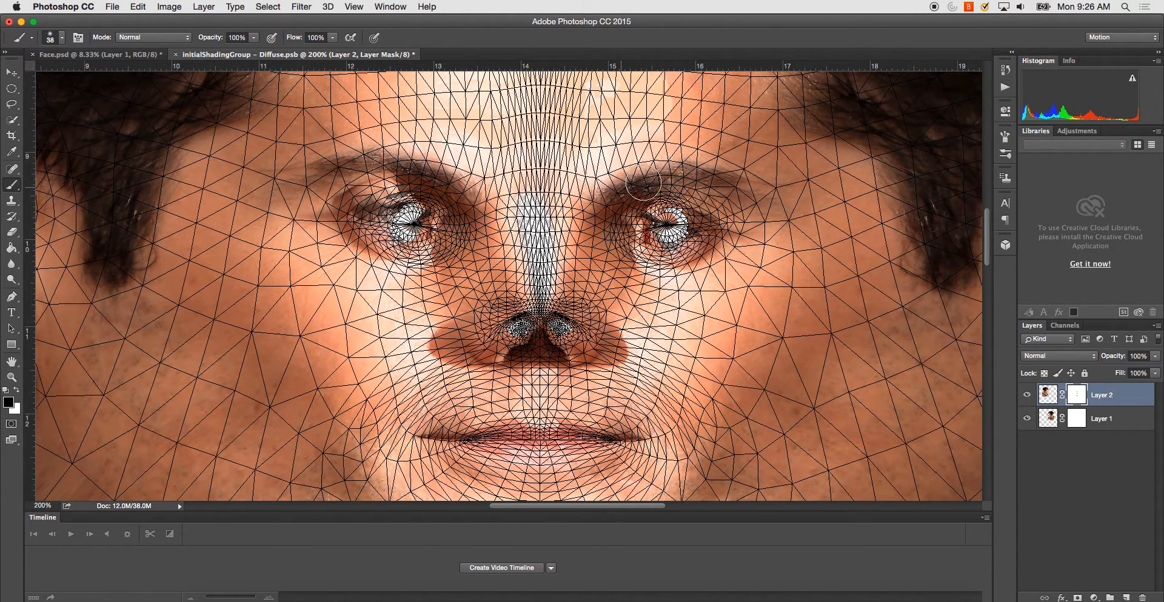
left_click(1086, 419)
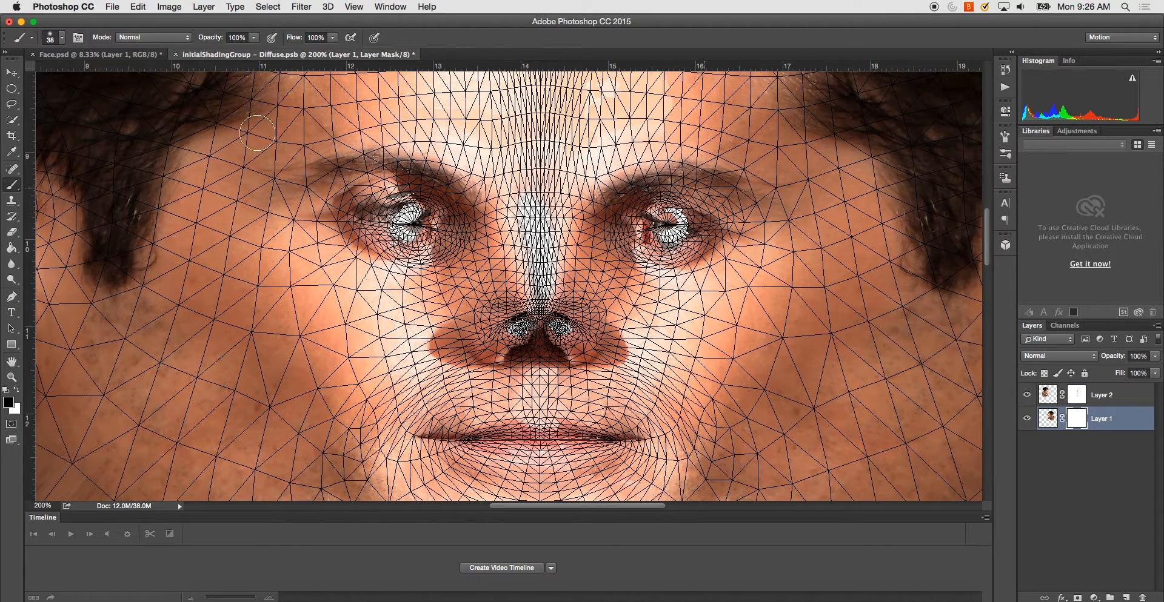
left_click_drag(406, 177, 437, 187)
key("super+z")
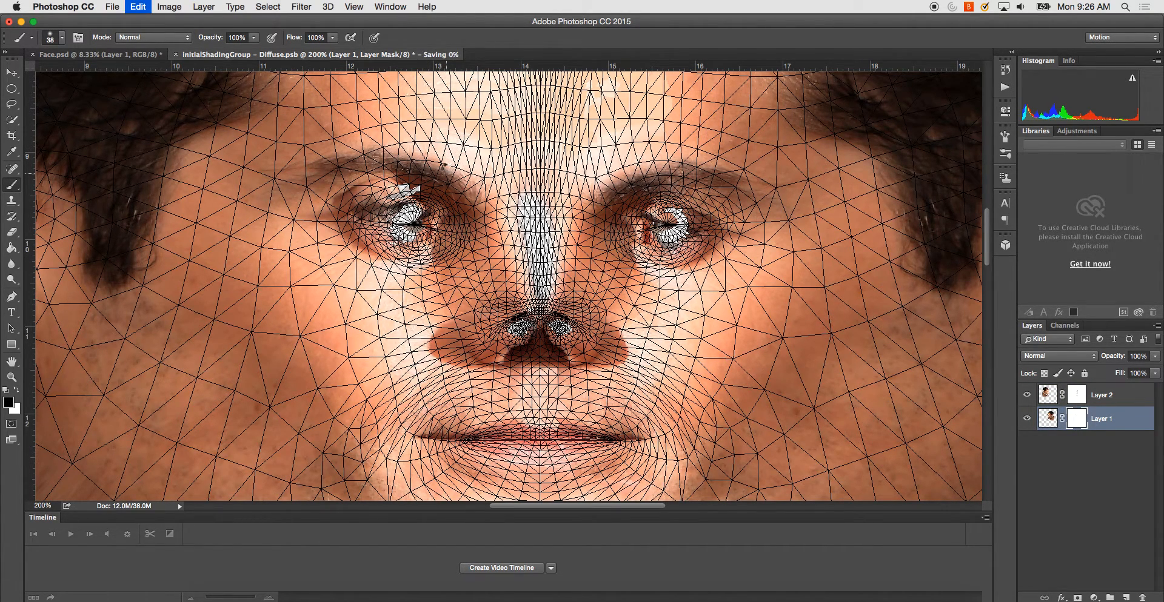
left_click_drag(389, 190, 424, 189)
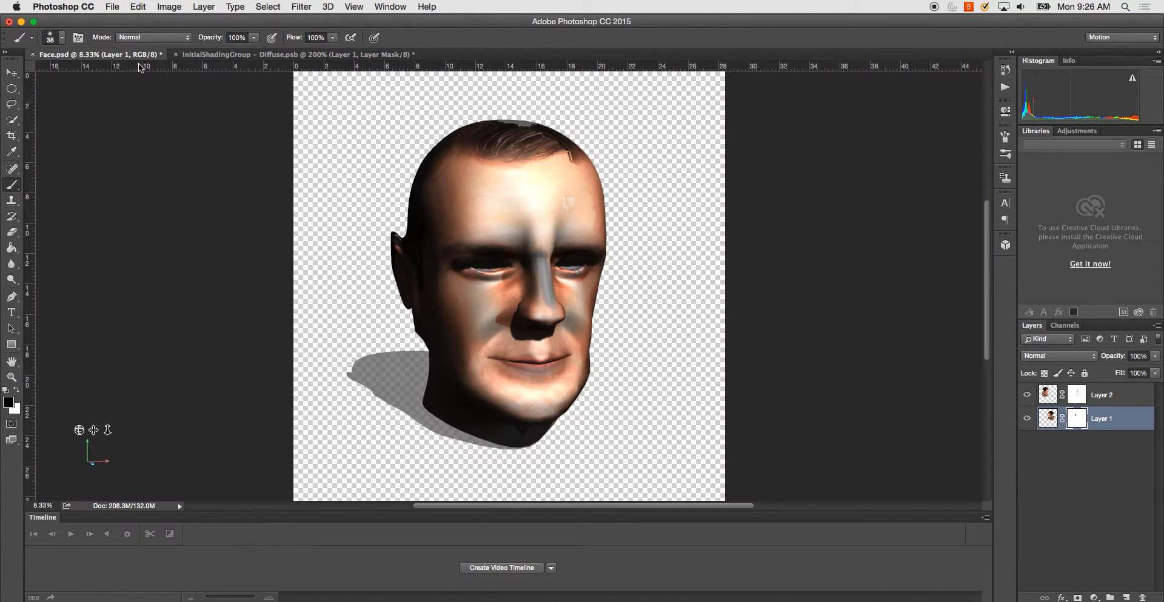
- Switch to Face.psd and orbit the 3D head to inspect the updated texture from both sides
left_click(122, 54)
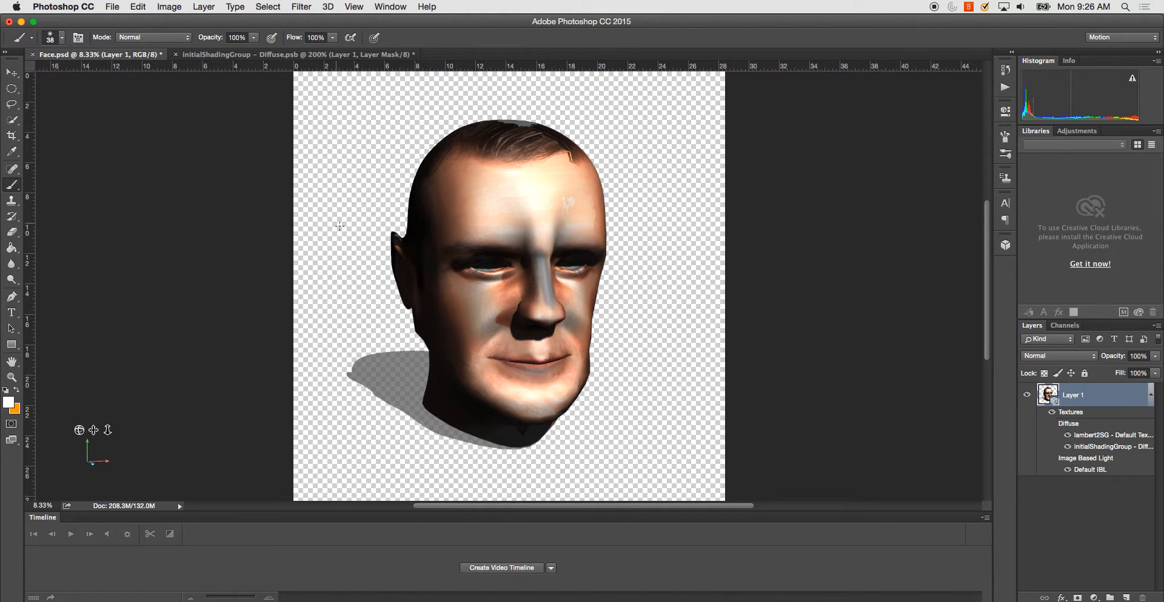
left_click(12, 73)
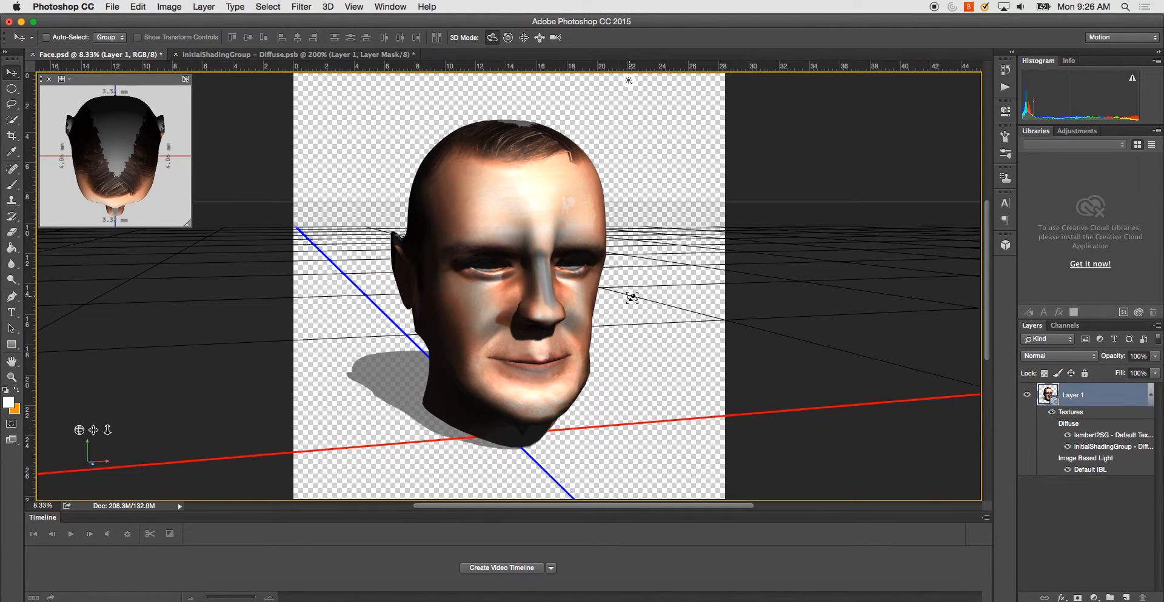
left_click_drag(633, 303, 582, 300)
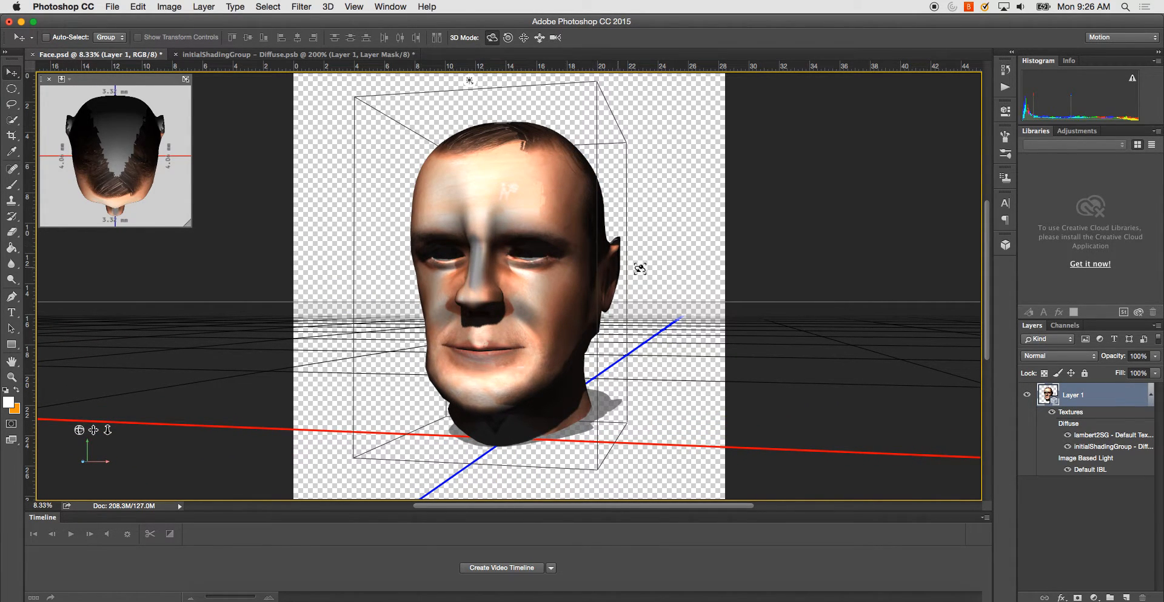
left_click_drag(670, 235, 718, 236)
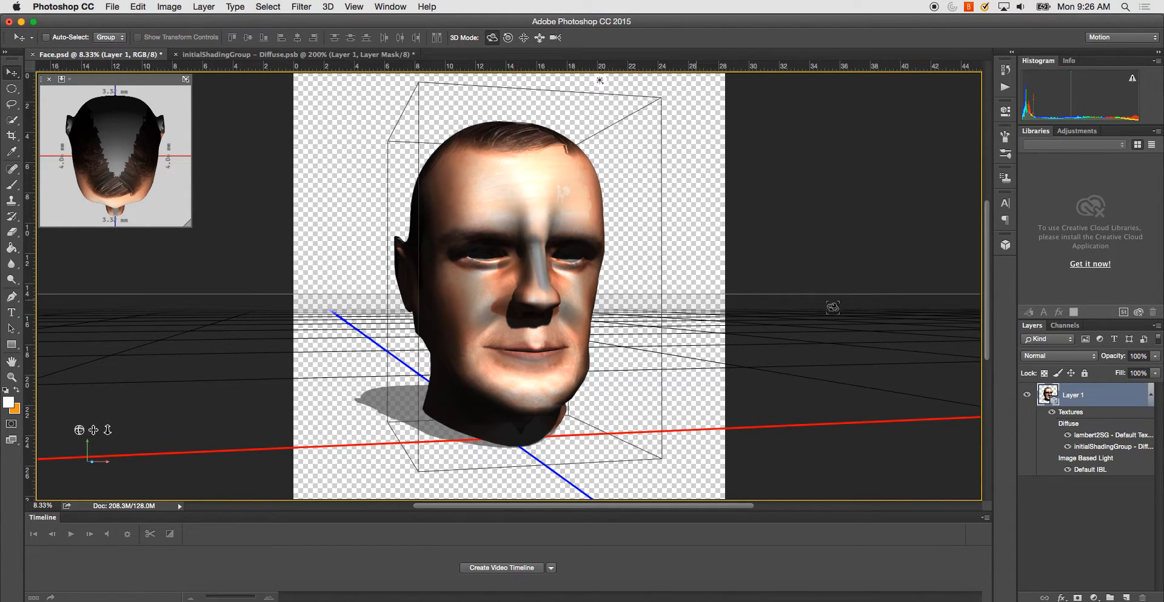
- Switch to the initialShadingGroup – Diffuse texture and ready the Brush tool for masking around the forehead
key("ctrl+Tab")
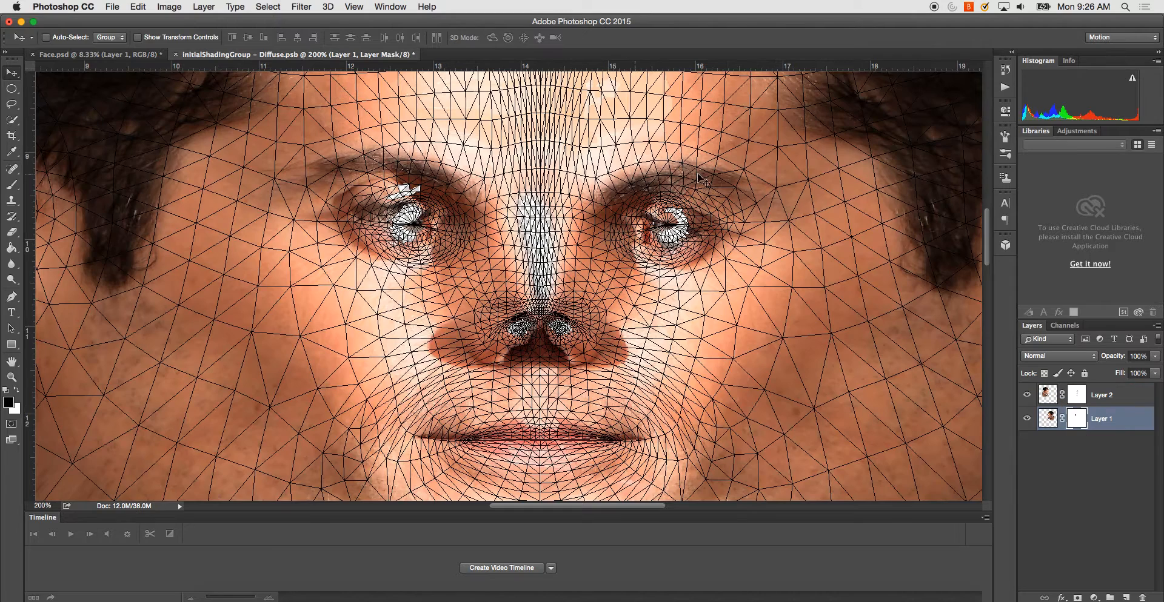
left_click_drag(599, 157, 605, 244)
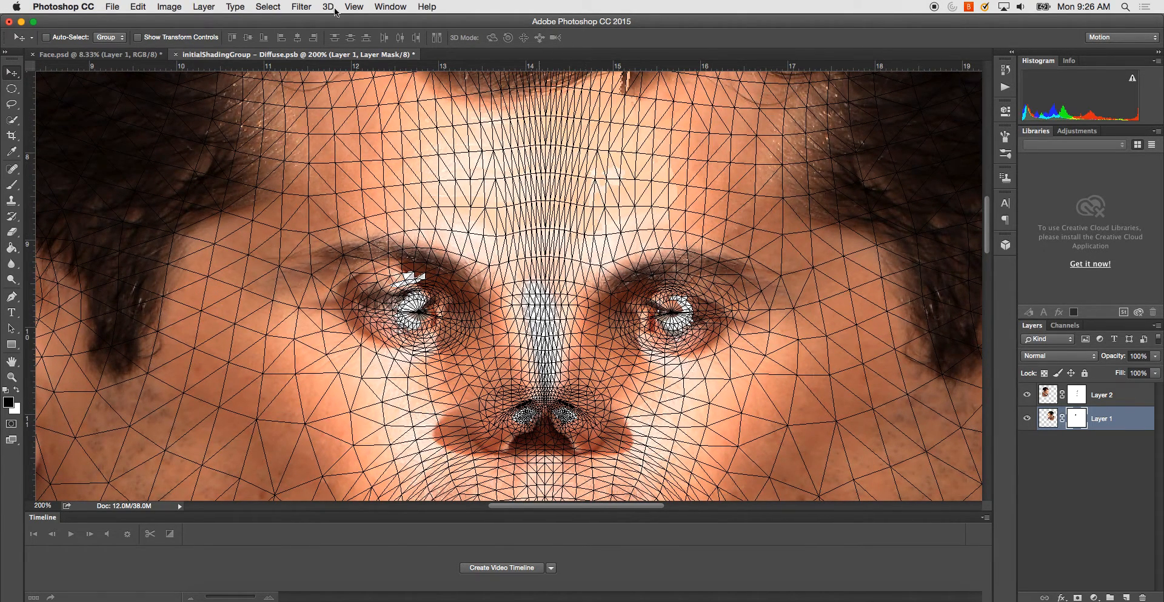
key("b")
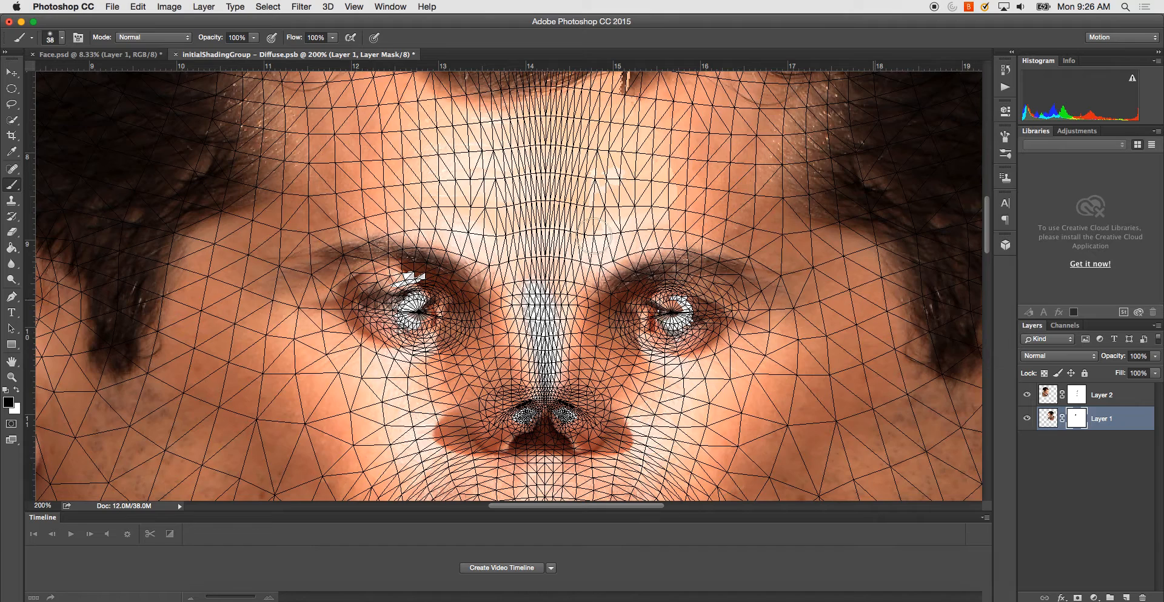
left_click_drag(679, 166, 681, 239)
key("super+s")
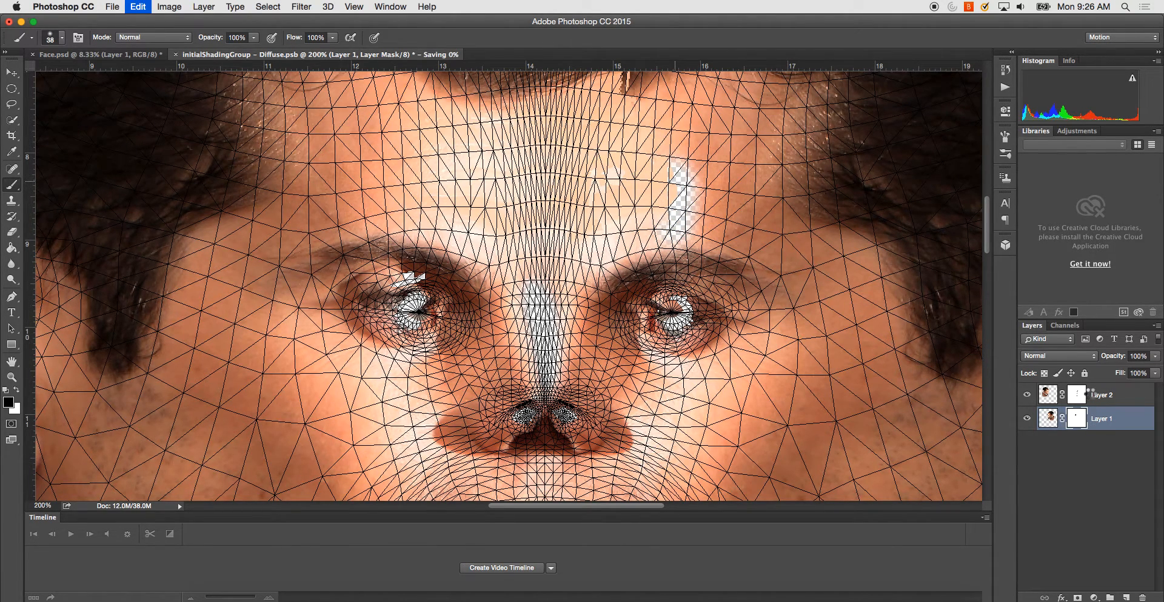
key("super+z")
- Mask out the pale stray marks on the forehead above the right-hand eyebrow and near the hairline on Layer 2
left_click(1087, 396)
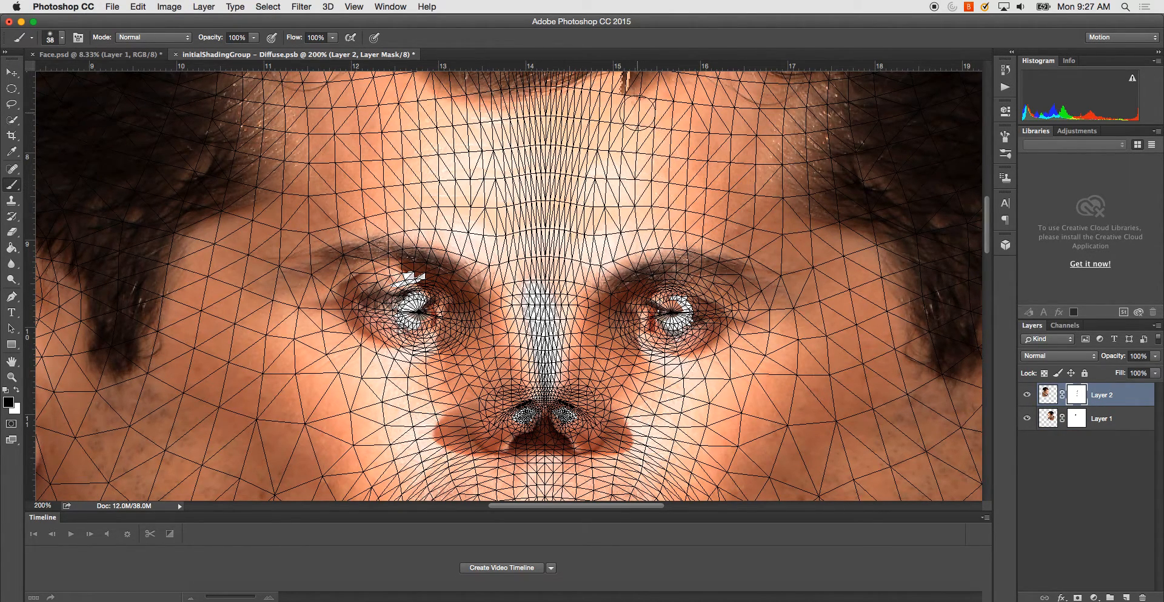
left_click_drag(670, 141, 690, 206)
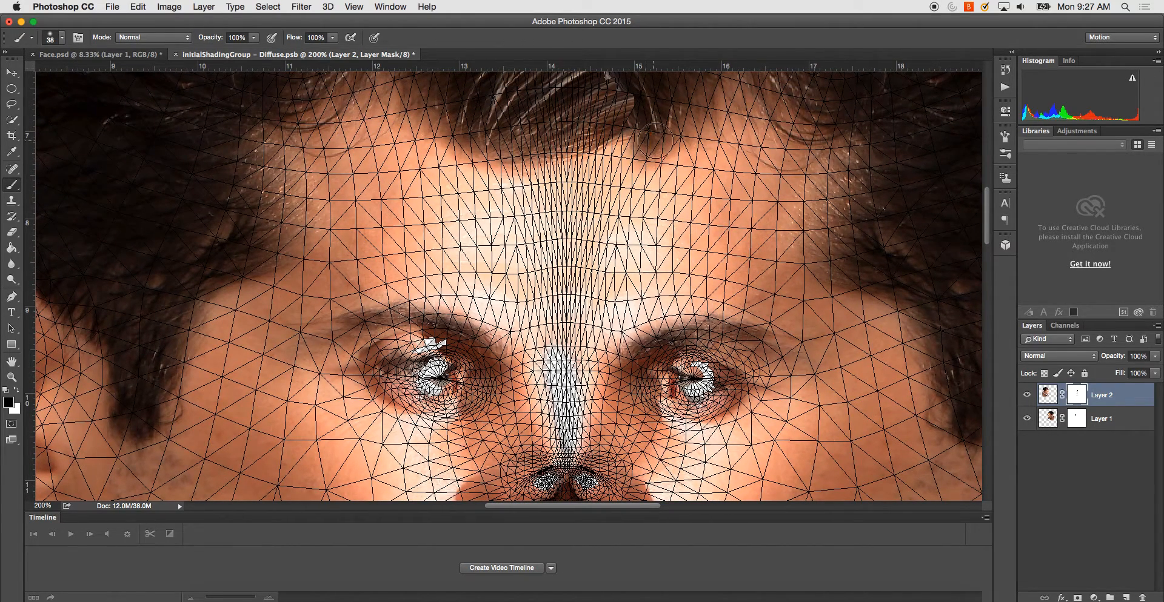
mouse_move(679, 173)
left_mouse_down()
mouse_move(740, 284)
mouse_move(734, 161)
left_mouse_up()
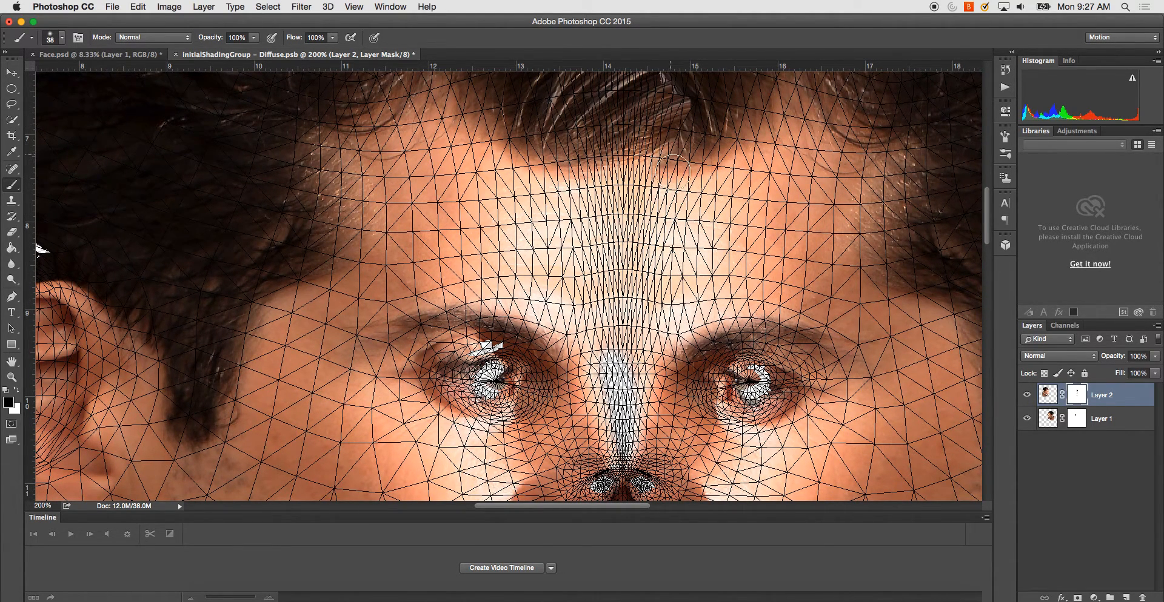
- Blend the middle of the forehead with a soft 118 px brush on Layer 2's mask, and switch to Layer 1's mask
right_click(425, 324)
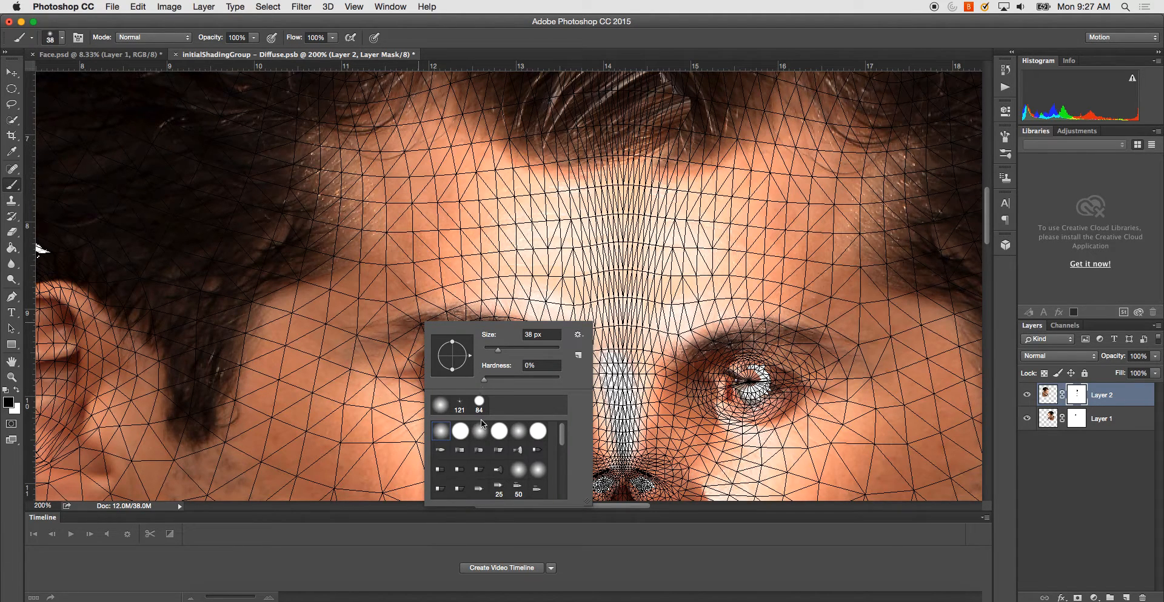
left_click_drag(511, 351, 548, 352)
left_click_drag(511, 353, 525, 352)
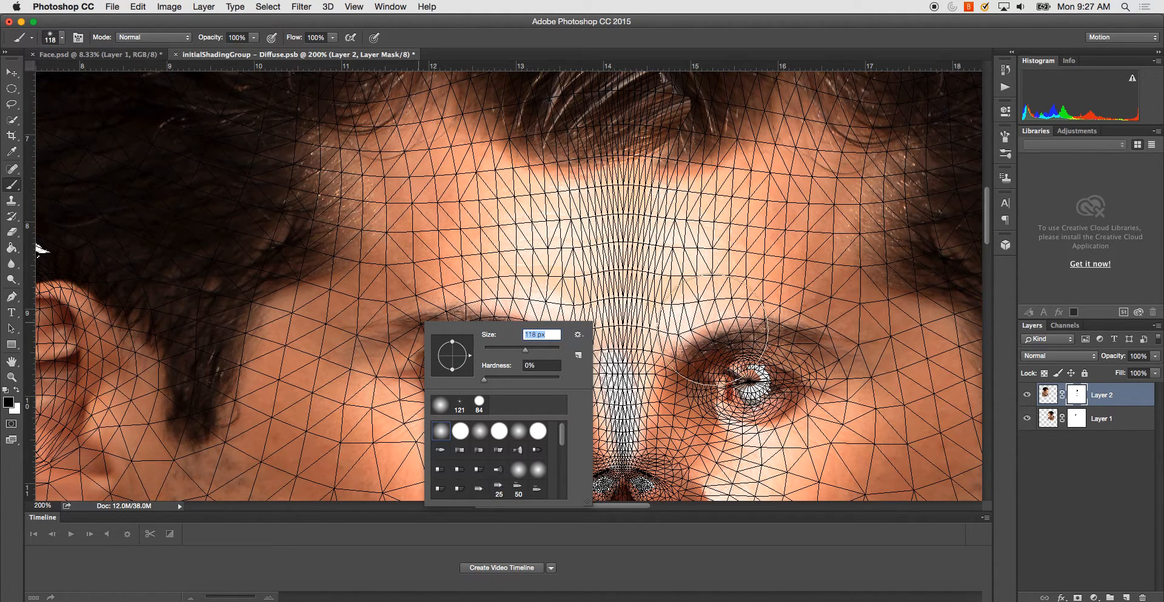
left_click(691, 231)
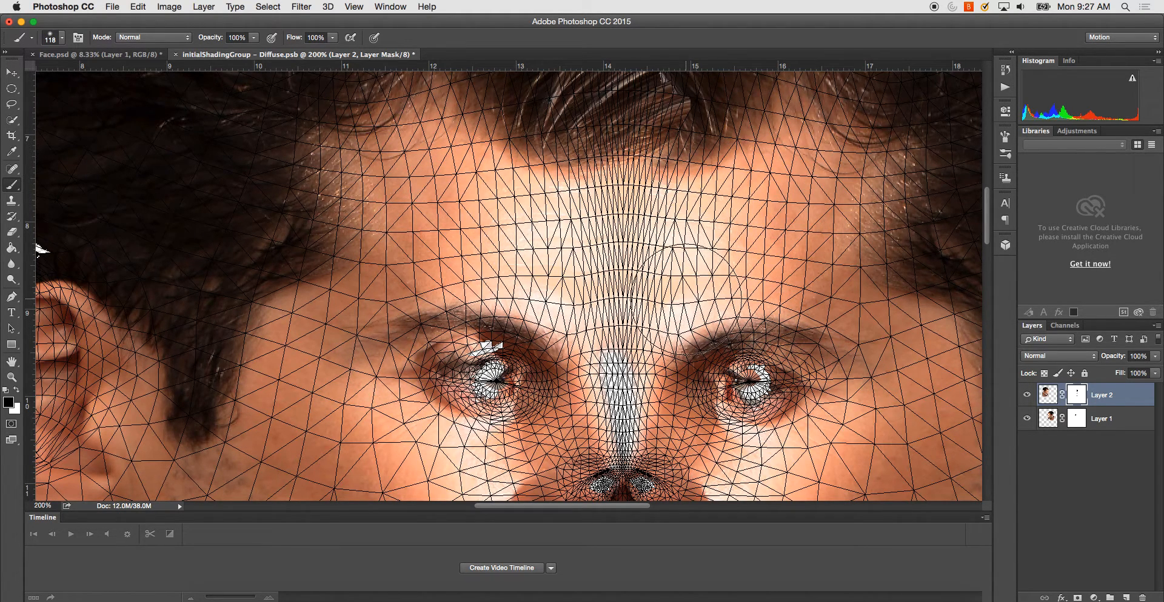
scroll(508, 285, "left", 2)
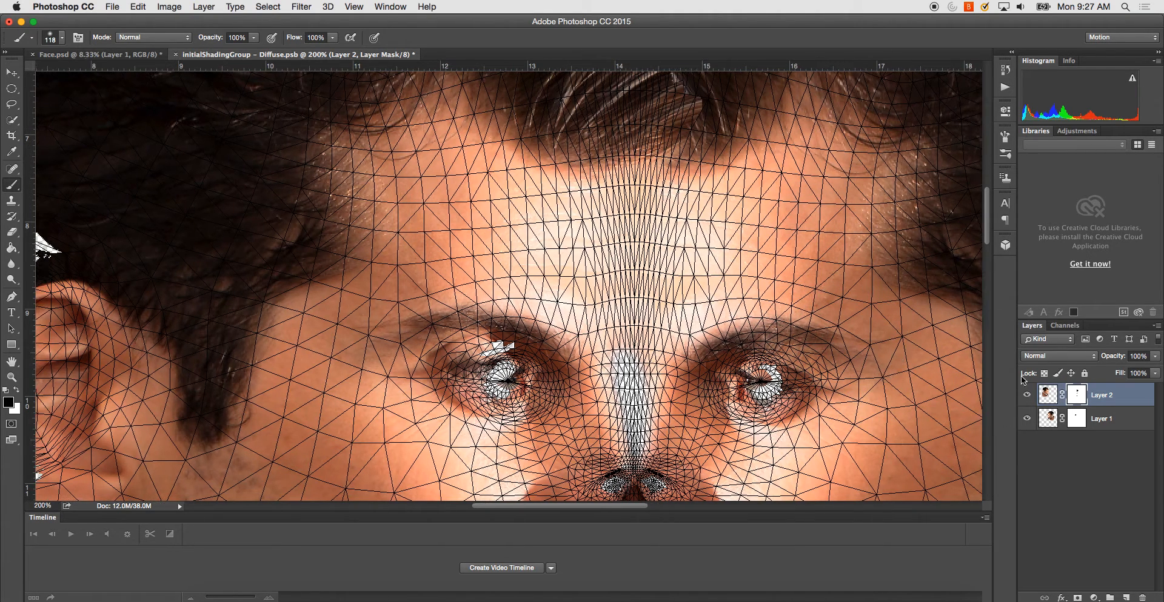
left_click(1076, 417)
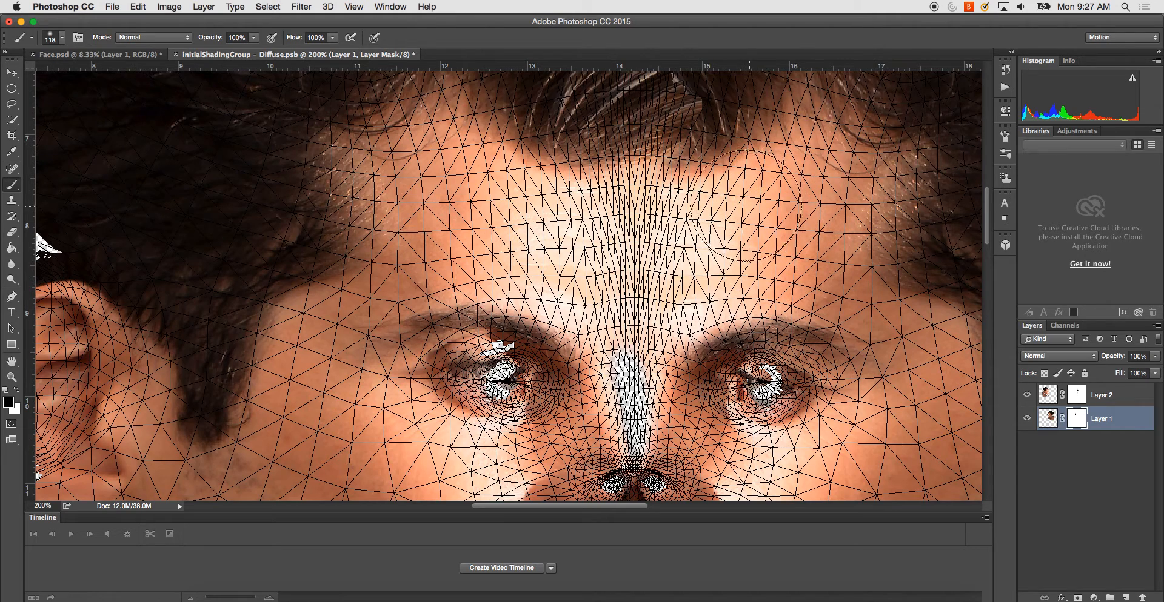
- Switch to Face.psd and orbit the 3D head to inspect the cleaned forehead, nose and mouth up close
left_click(136, 55)
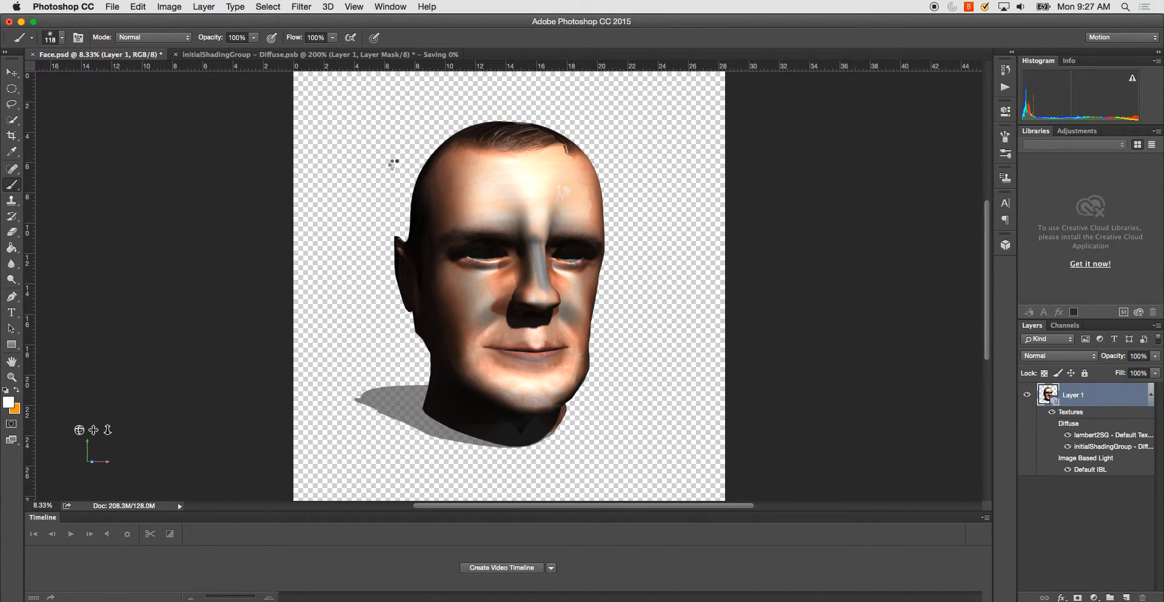
left_click(10, 74)
left_click_drag(655, 151, 593, 155)
left_click_drag(664, 161, 602, 153)
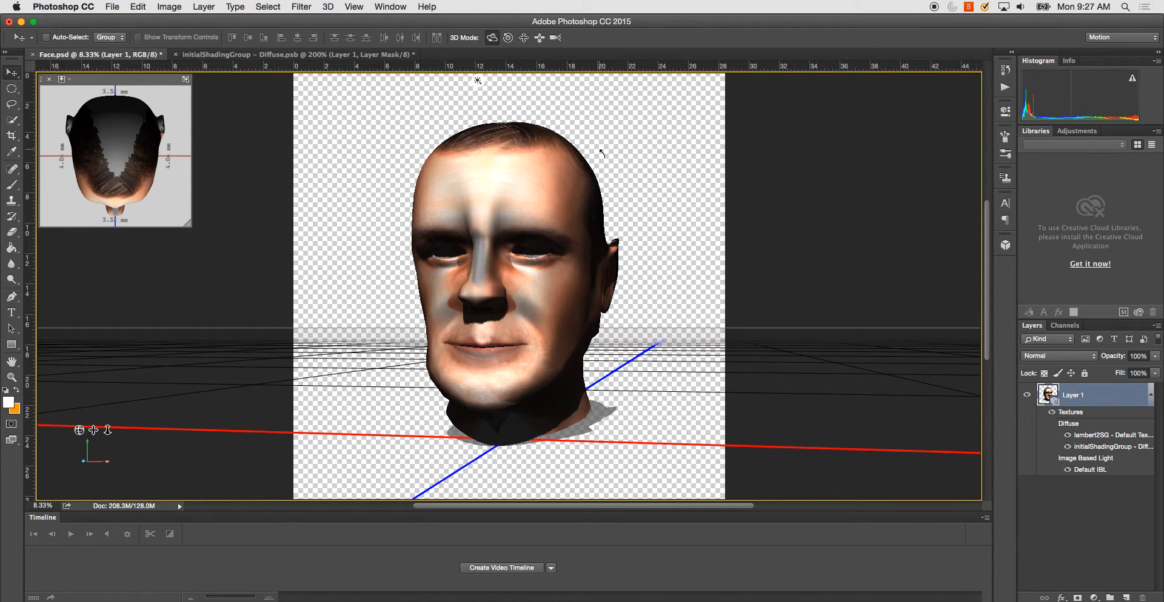
key("super+equal")
left_click_drag(736, 304, 720, 299)
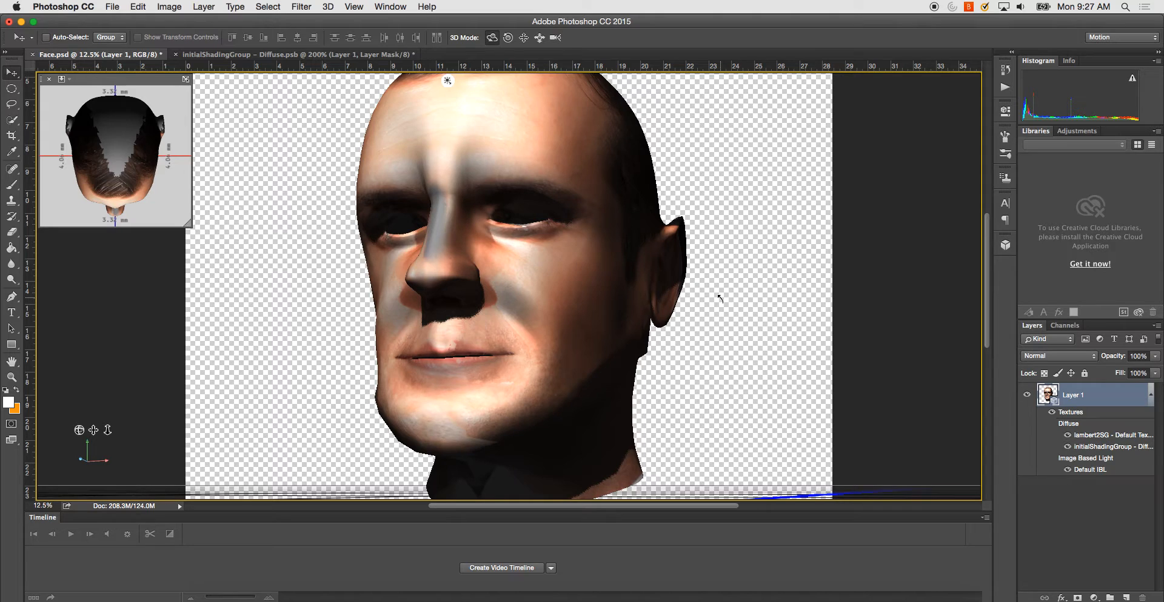
key("super+equal")
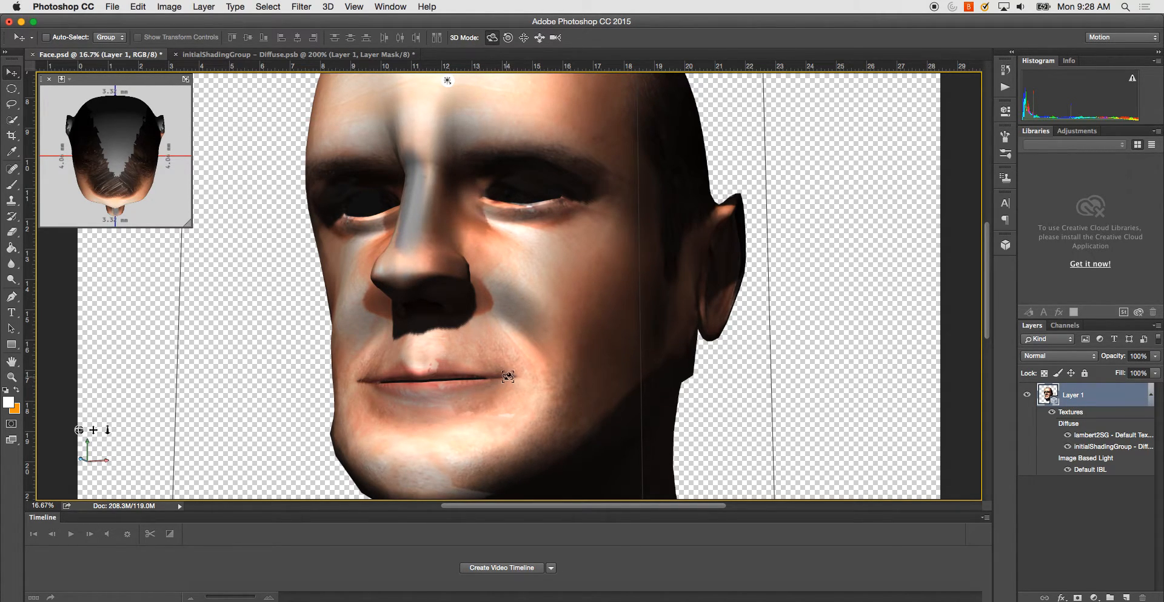
- Return to the Diffuse texture and set up a soft 55 px brush on Layer 2's mask for the nose and mouth area
left_click(340, 54)
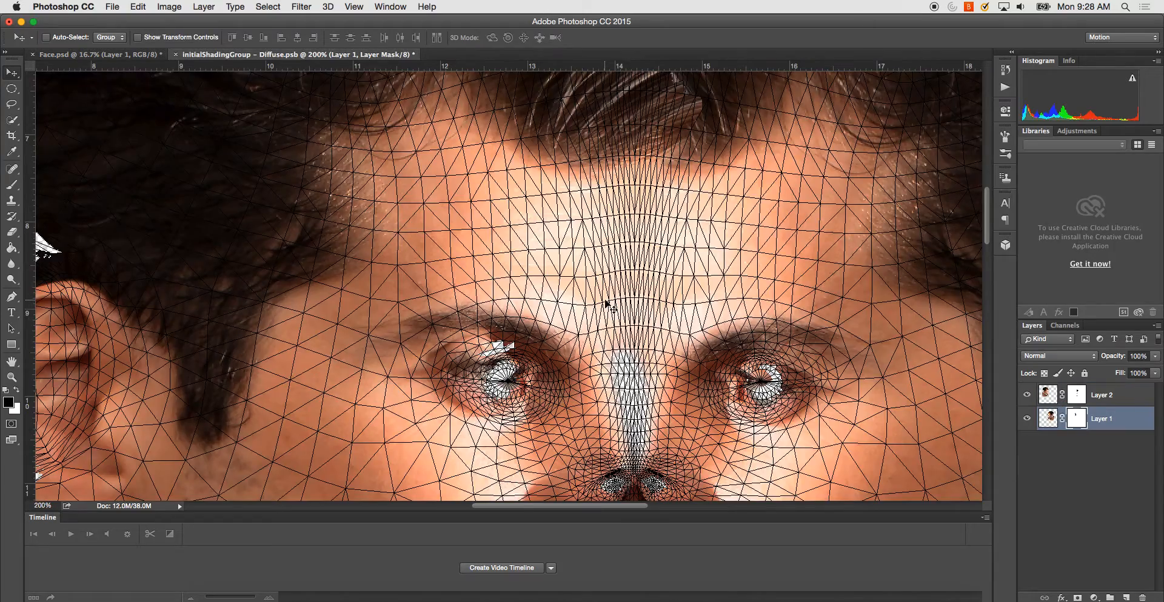
scroll(606, 303, "down", 10)
scroll(606, 303, "right", 3)
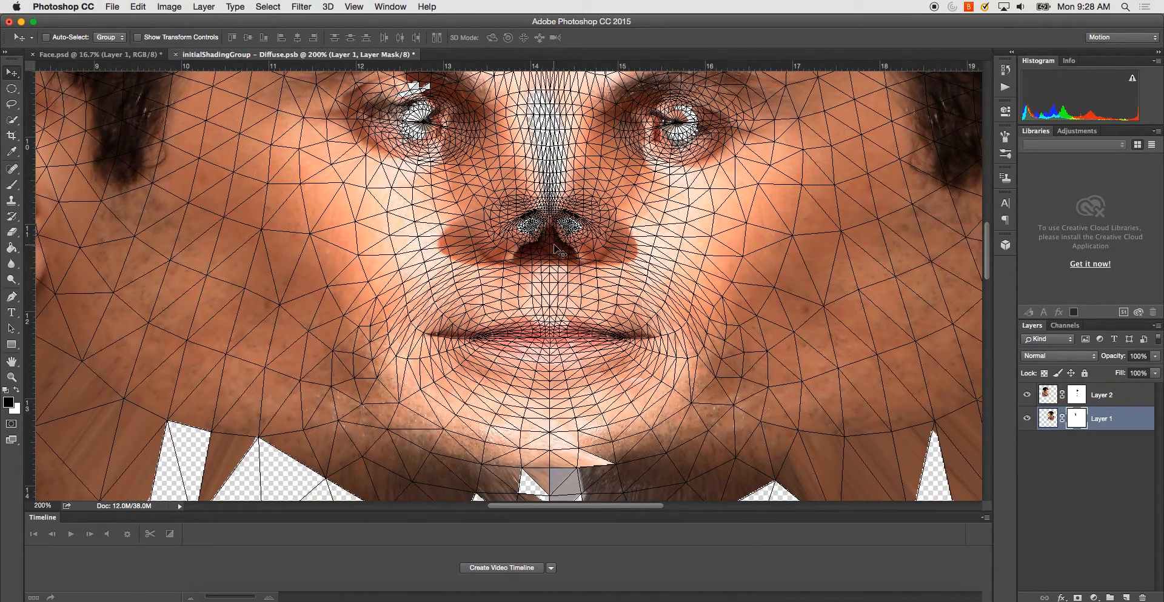
key("super+equal")
key("super+equal")
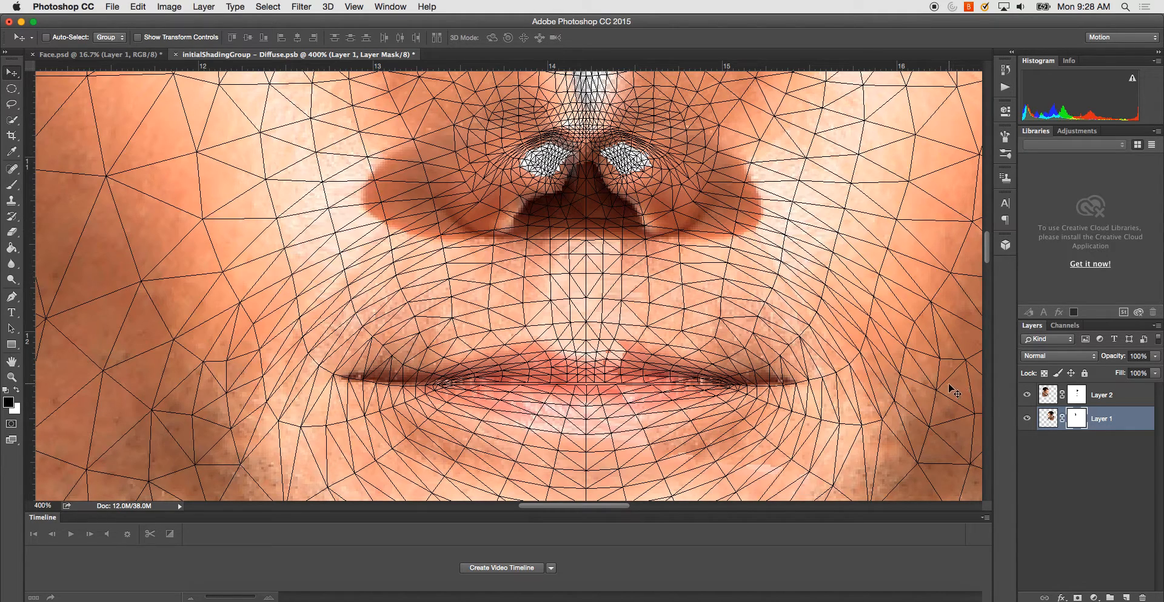
scroll(745, 382, "left", 1)
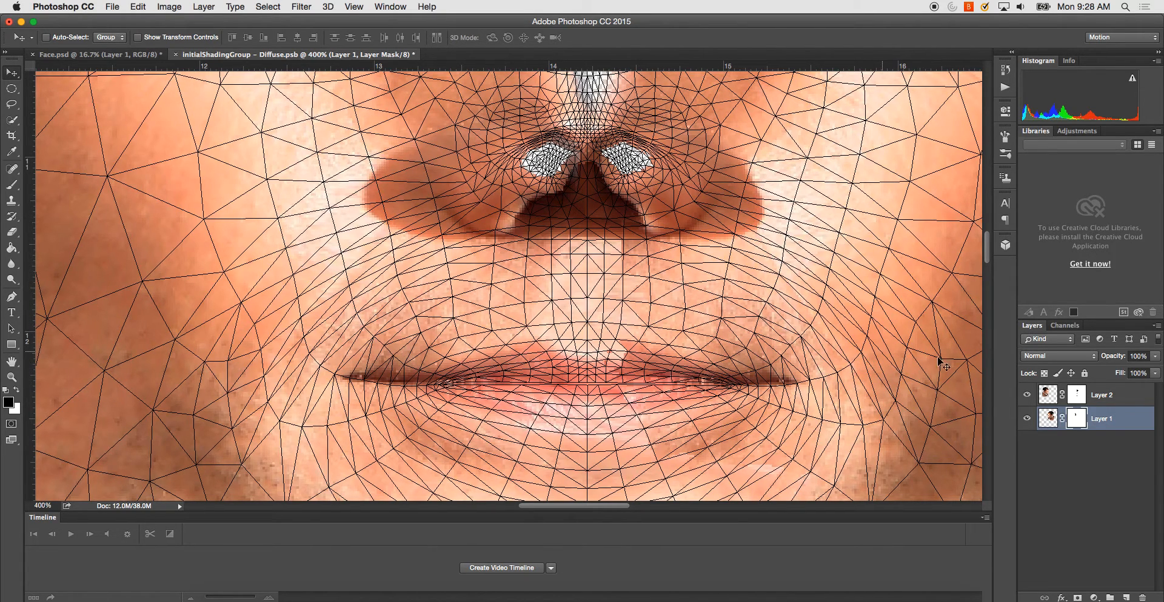
left_click(1077, 395)
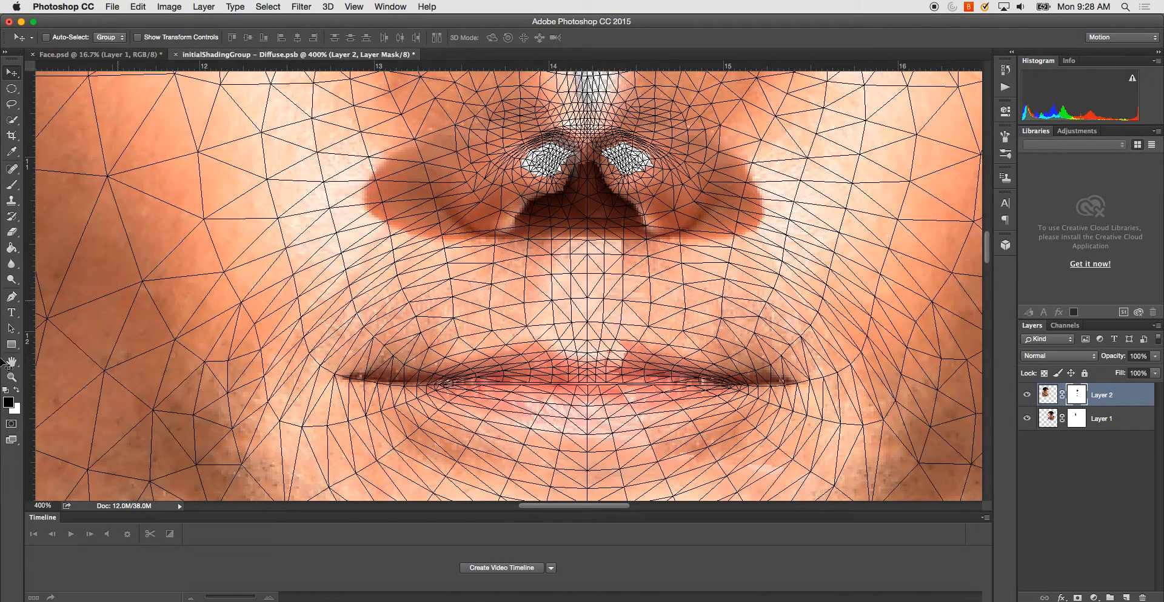
key("b")
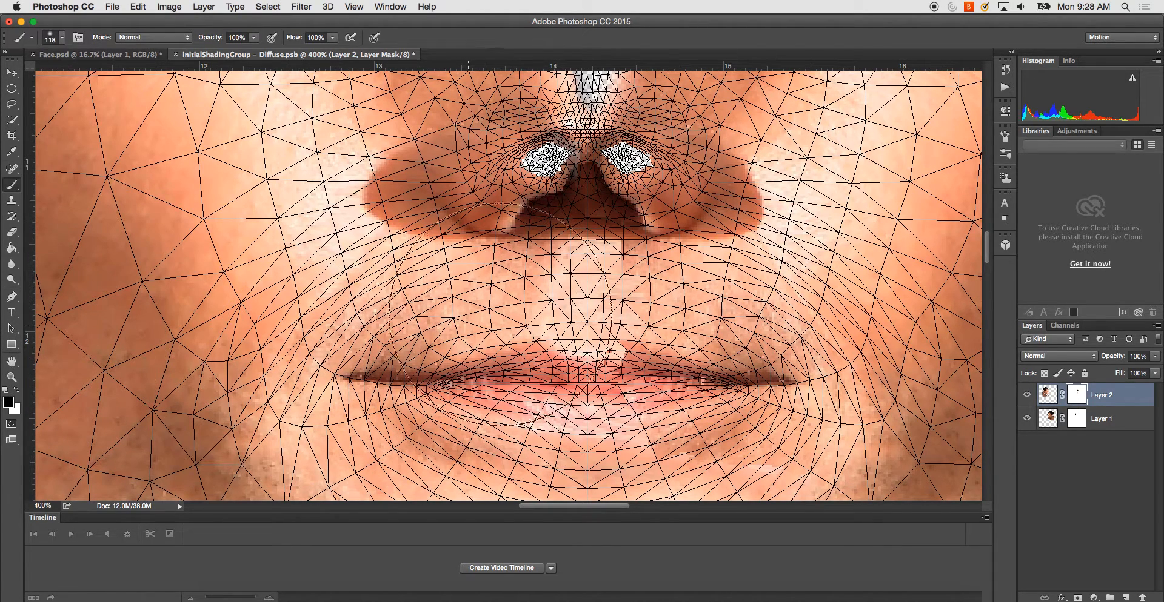
right_click(573, 347)
left_click(630, 323)
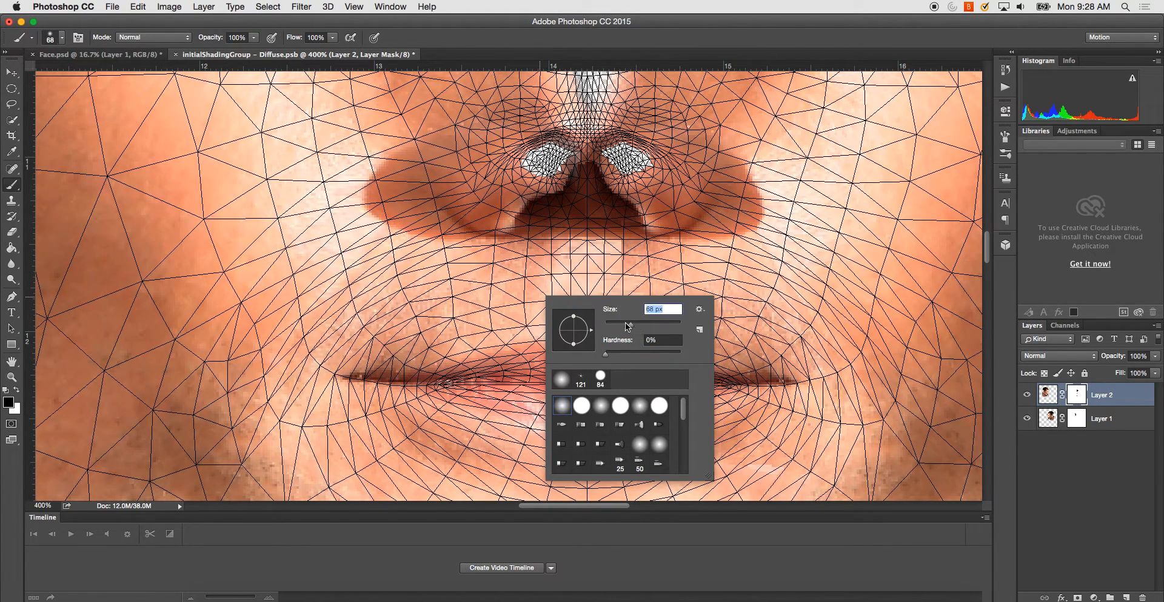
left_click(420, 281)
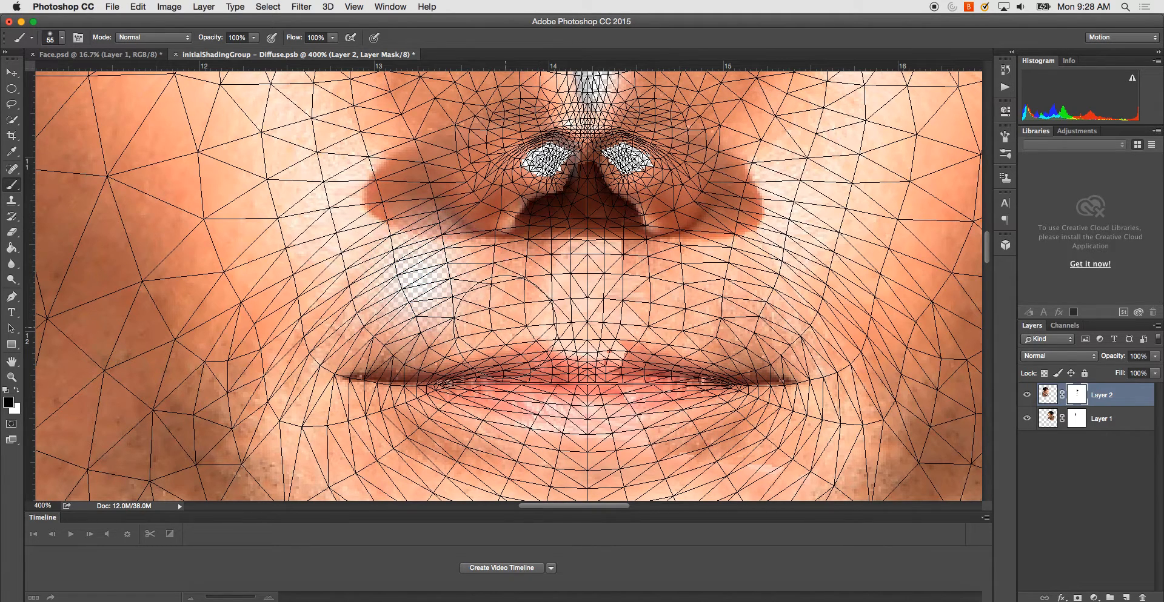
left_click(16, 391)
mouse_move(428, 244)
left_mouse_down()
mouse_move(413, 214)
mouse_move(434, 280)
left_mouse_up()
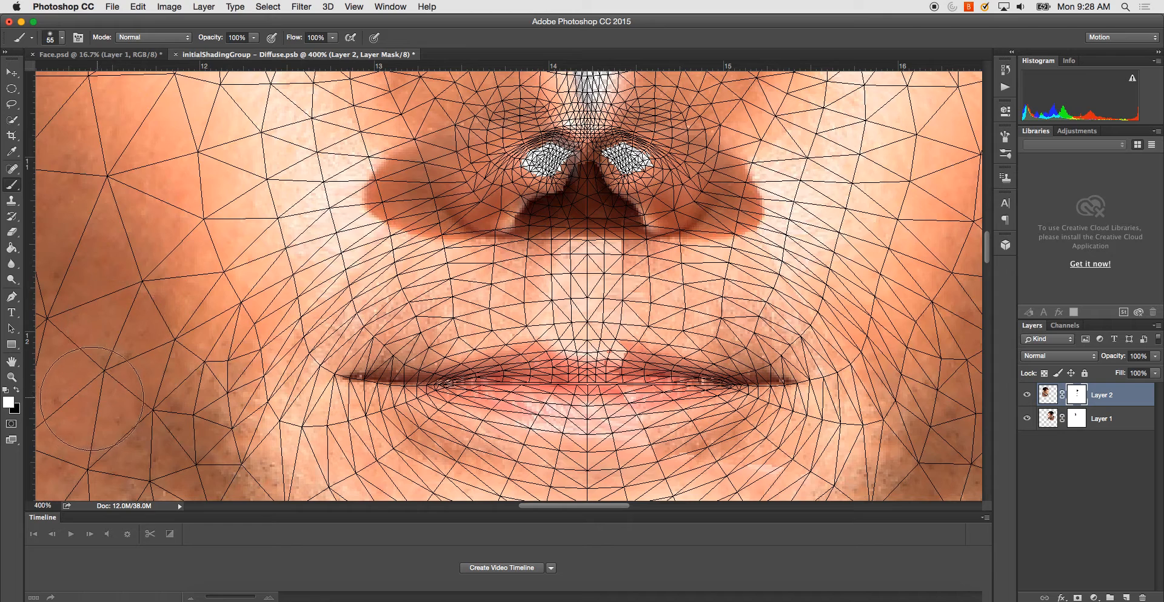
- Mask out the mismatched patch between the nose and upper lip on Layer 2 with black paint, and switch to Layer 1's mask
left_click(16, 392)
mouse_move(632, 308)
left_mouse_down()
mouse_move(629, 294)
mouse_move(630, 326)
left_mouse_up()
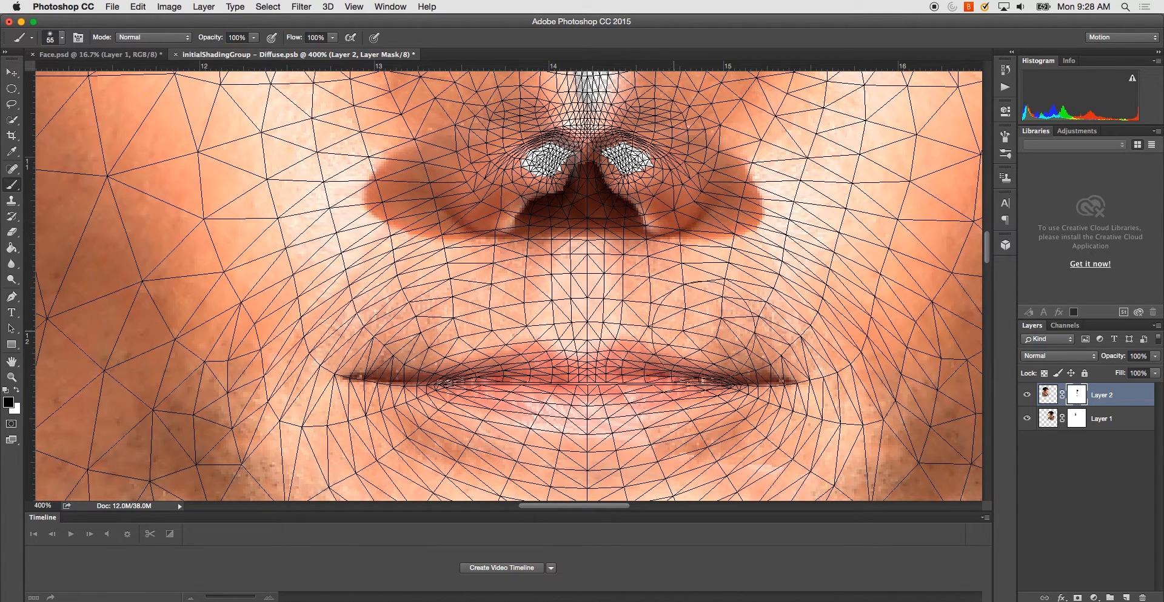
left_click(1077, 418)
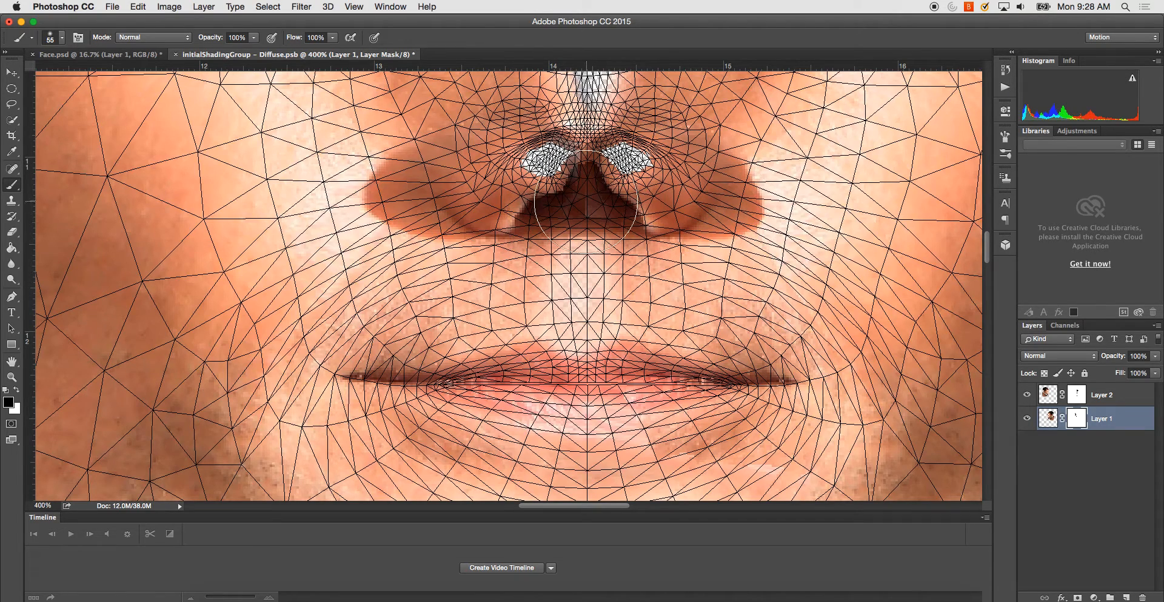
left_click_drag(554, 238, 554, 375)
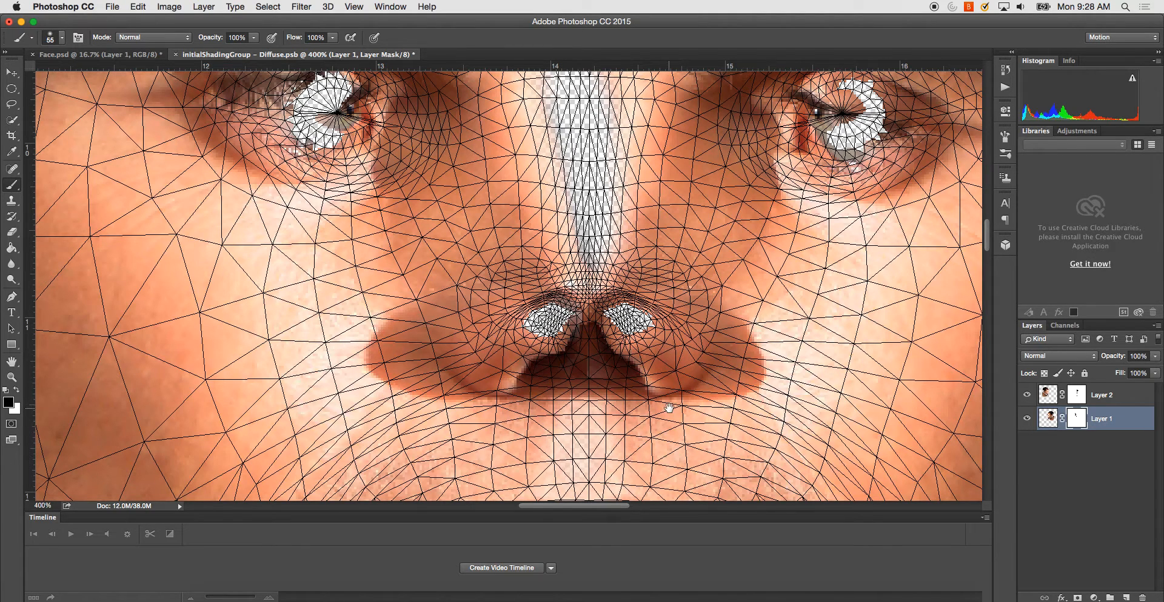
left_click_drag(670, 403, 641, 301)
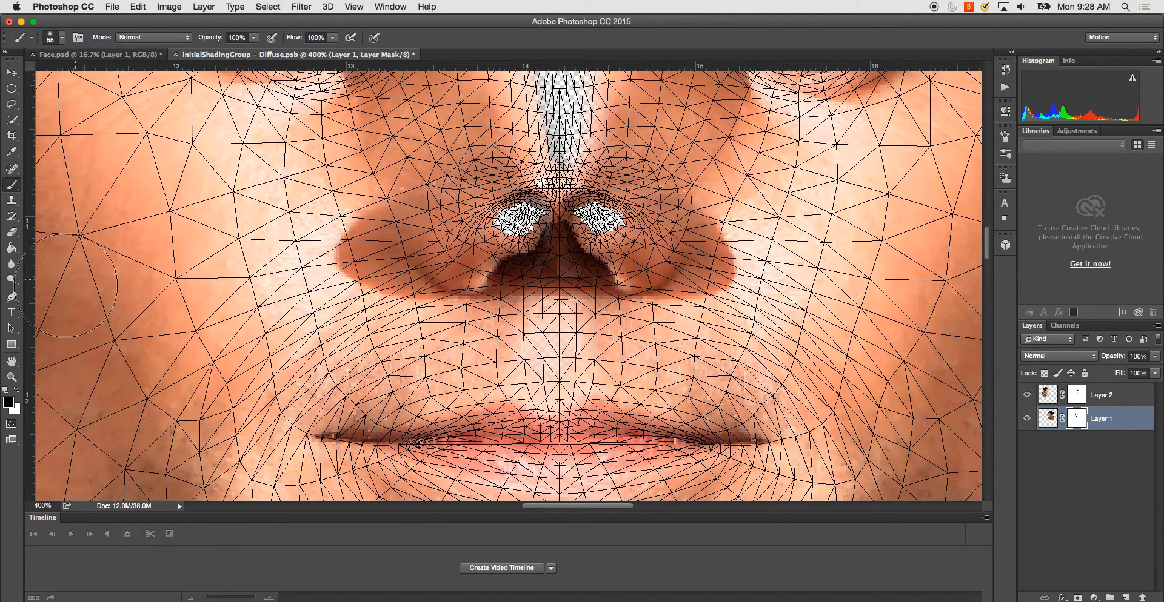
- Change to white paint on Layer 1's mask, check the nose and mouth area, and save the texture
left_click(16, 391)
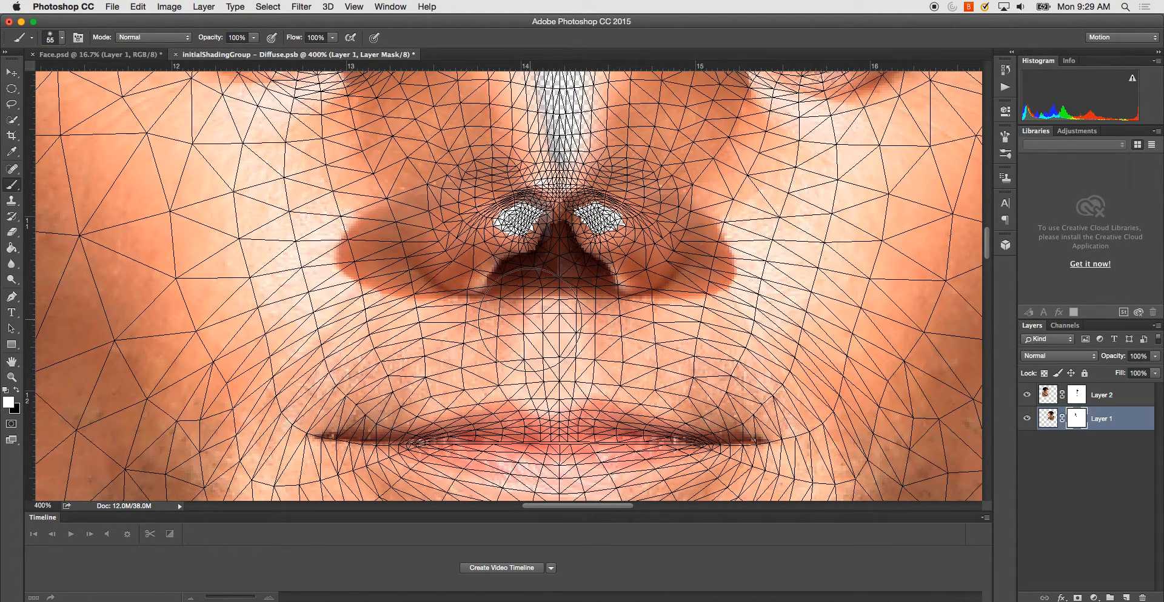
scroll(497, 340, "down", 3)
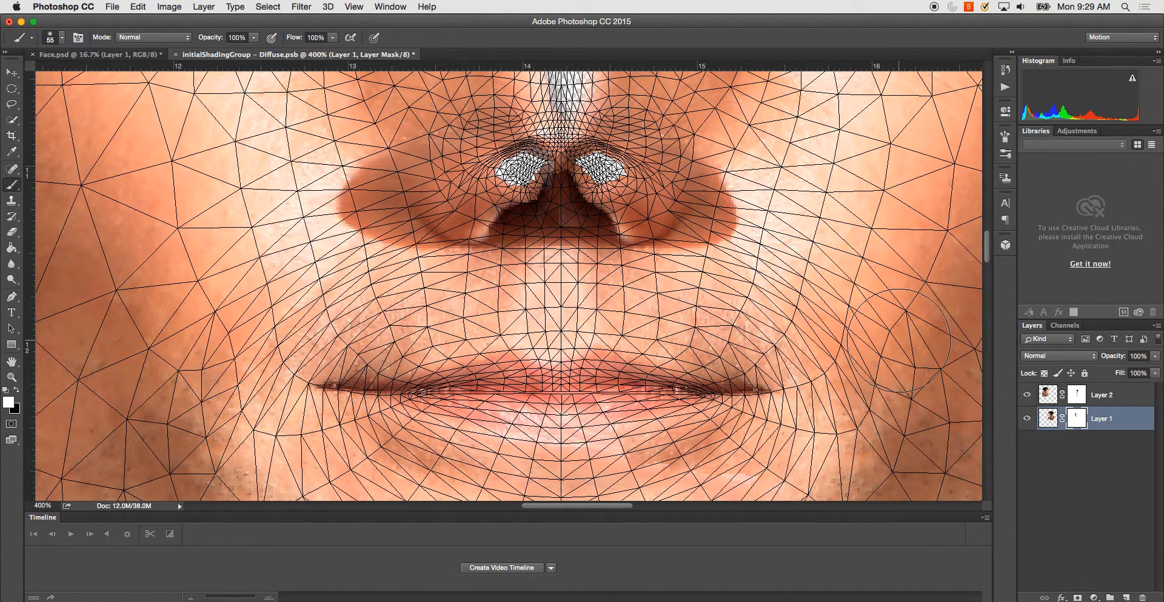
scroll(667, 182, "left", 2)
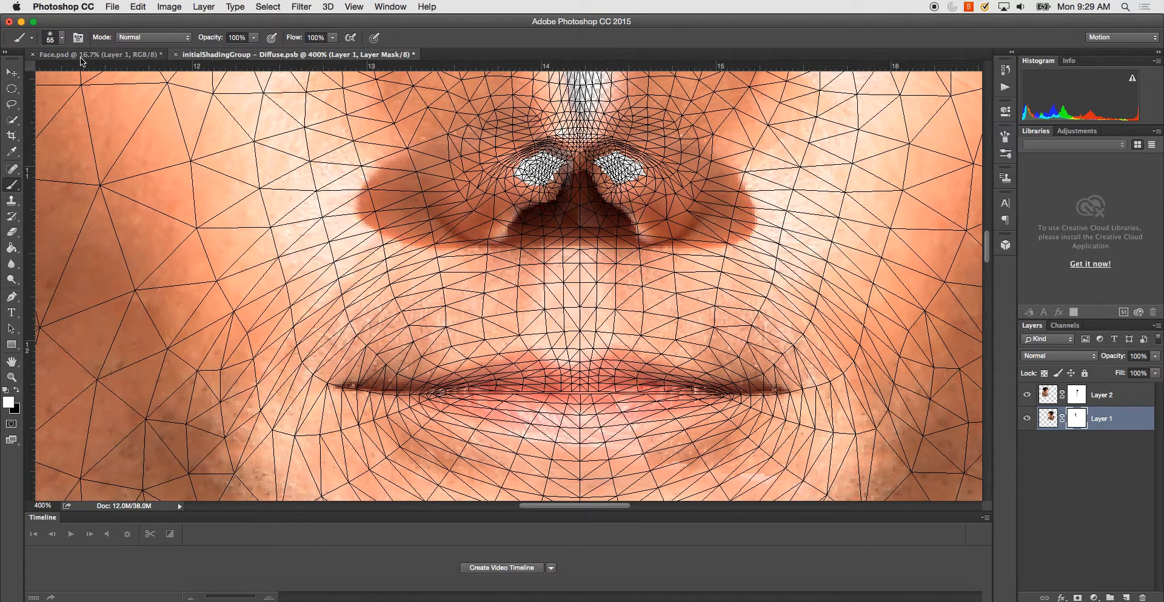
key("super+s")
- Switch to Face.psd and orbit the 3D head from the side to the front to inspect the nose and mouth
left_click(110, 55)
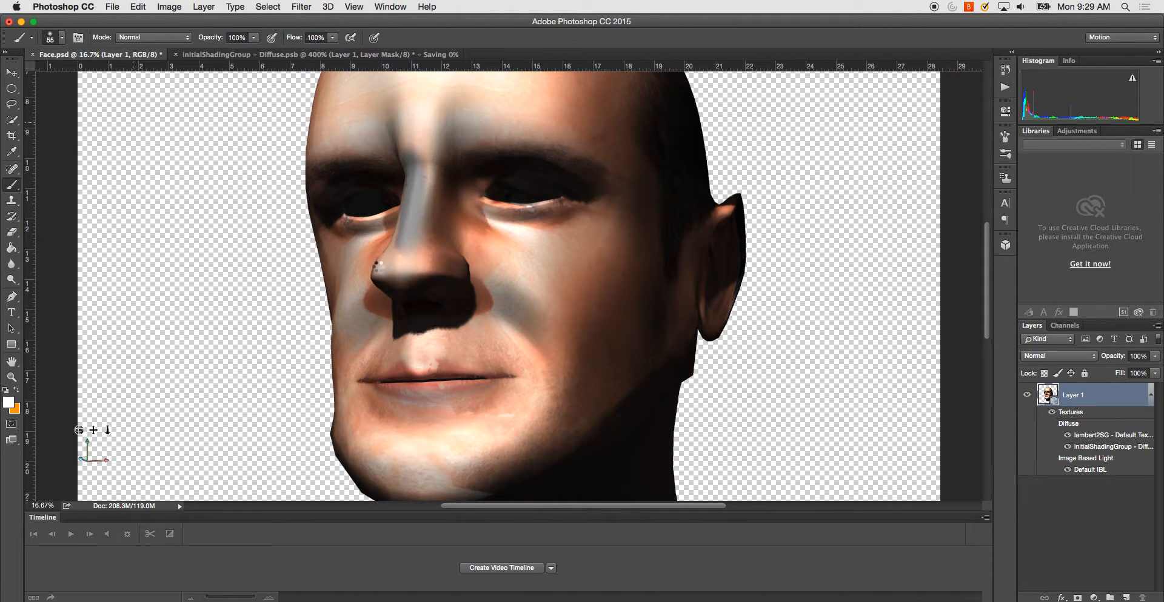
left_click(12, 73)
left_click_drag(241, 278, 205, 292)
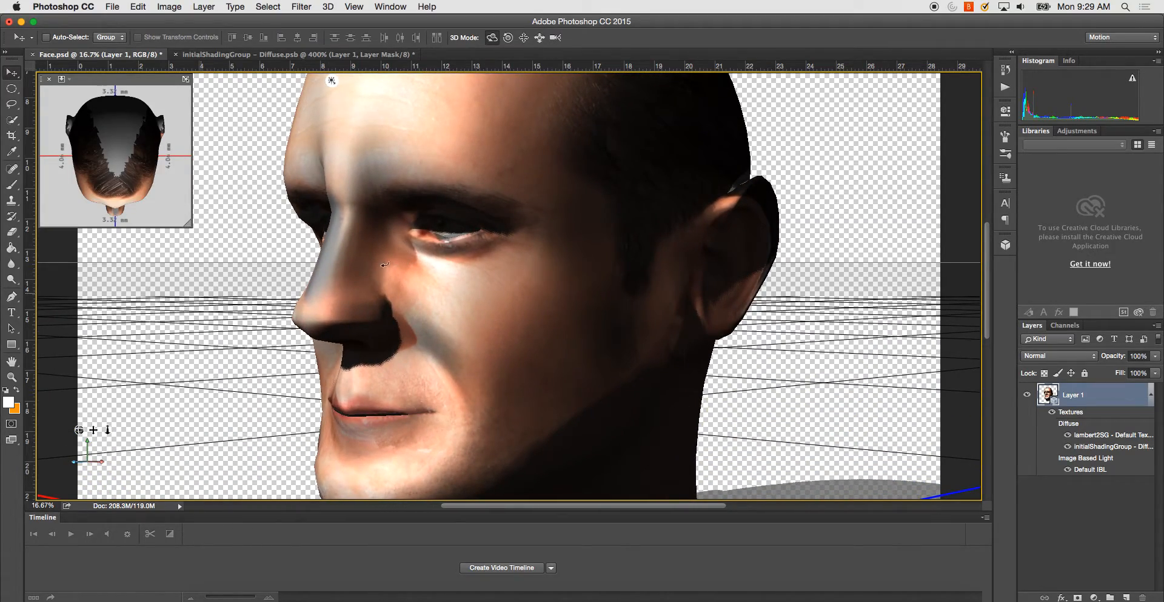
left_click_drag(191, 309, 253, 302)
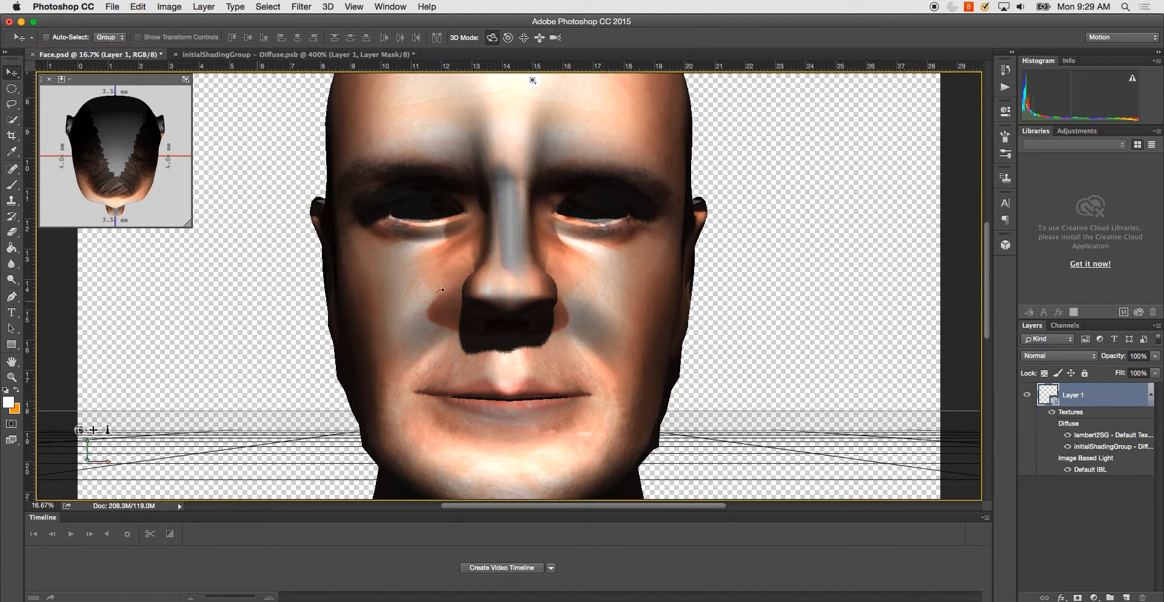
- Open Front_001.jpg from the nested Face folder and copy the entire image
key("super+minus")
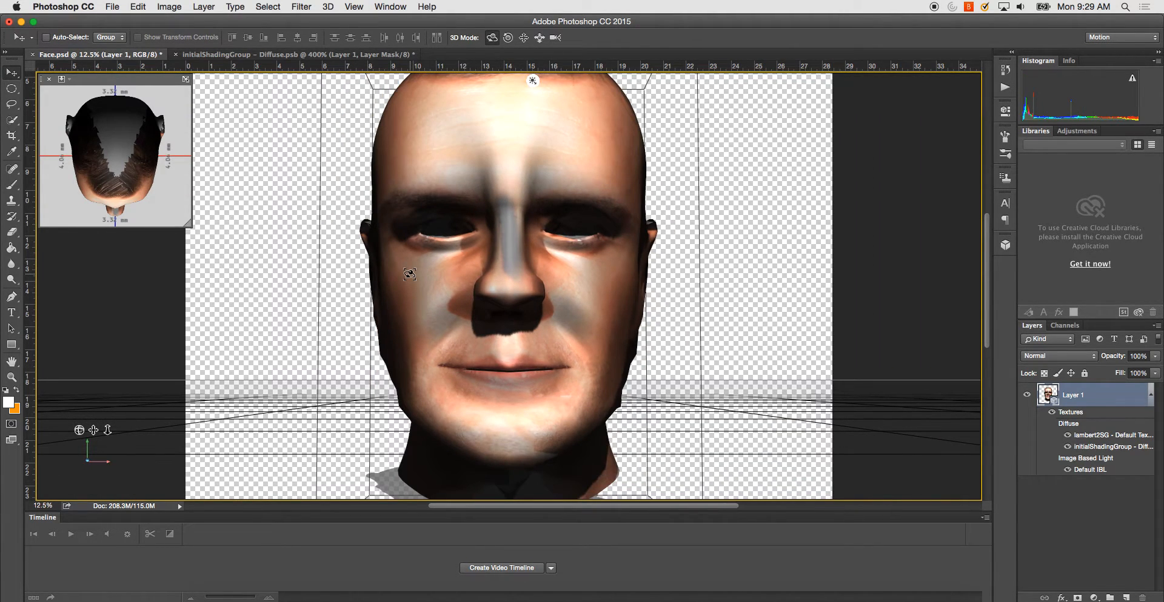
key("super+minus")
key("super+o")
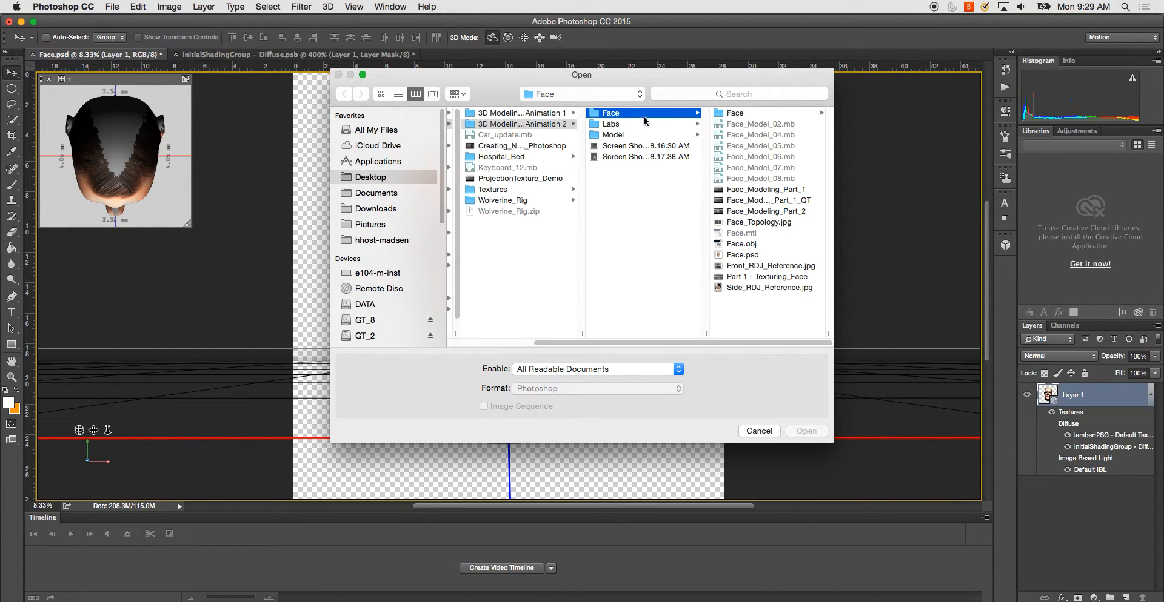
key("Right")
left_click(760, 115)
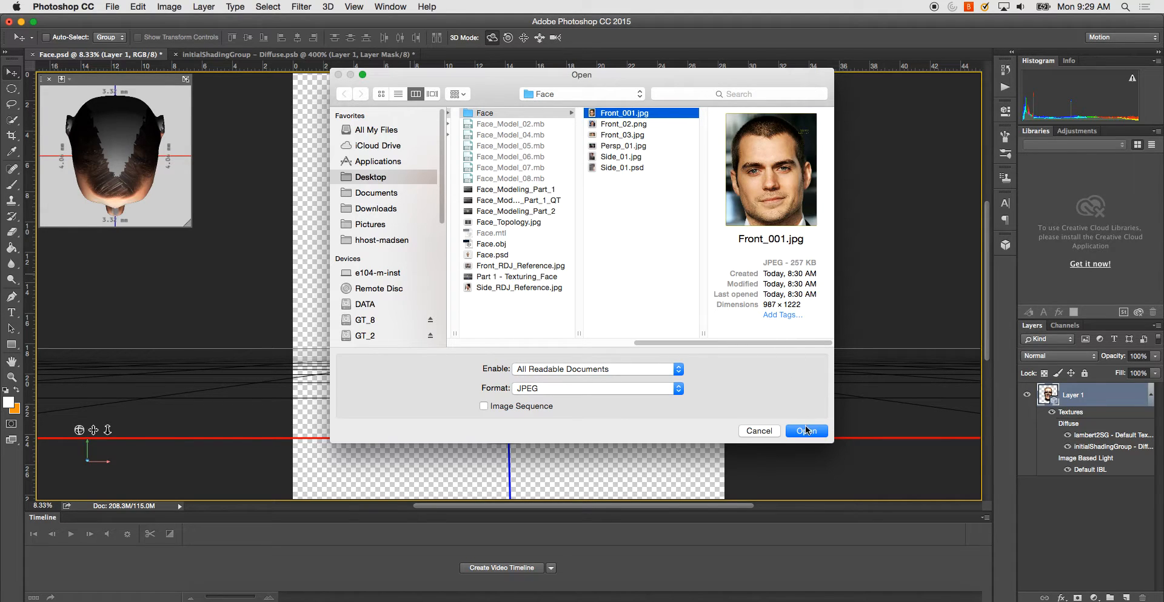
left_click(806, 431)
key("super+a")
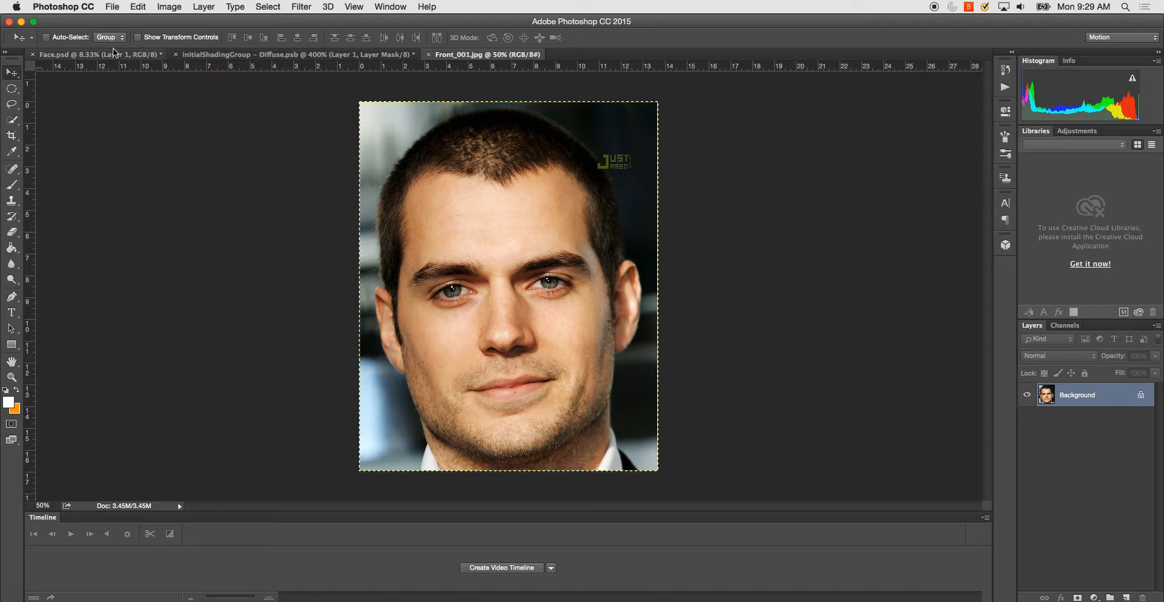
- Add a new empty layer above Layer 2 in the Diffuse texture document
left_click(91, 55)
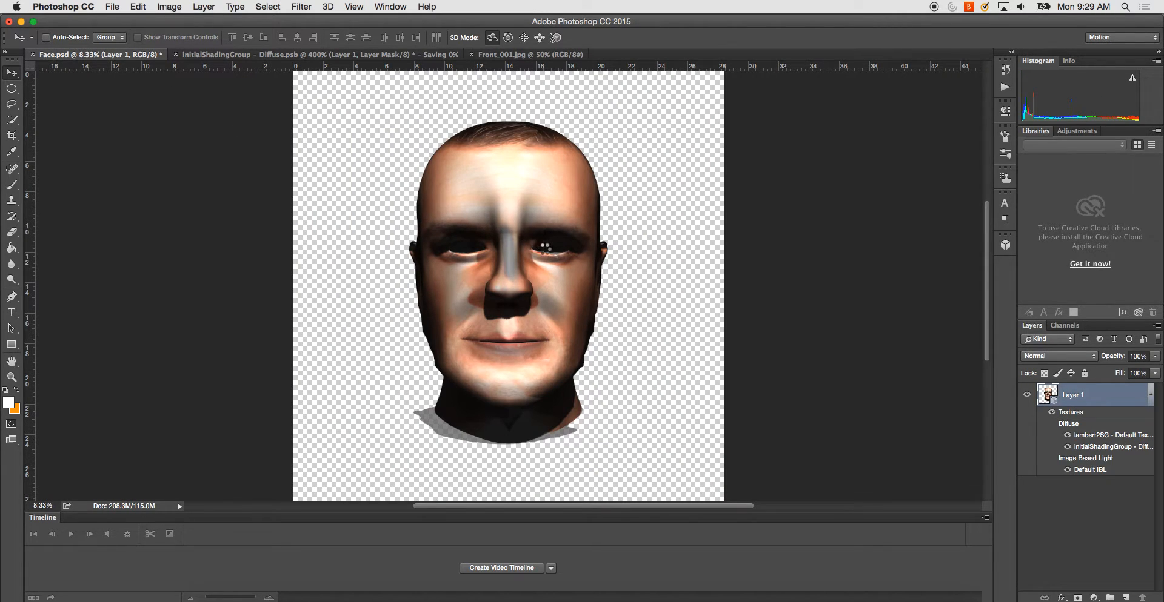
left_click(348, 56)
left_click(1109, 405)
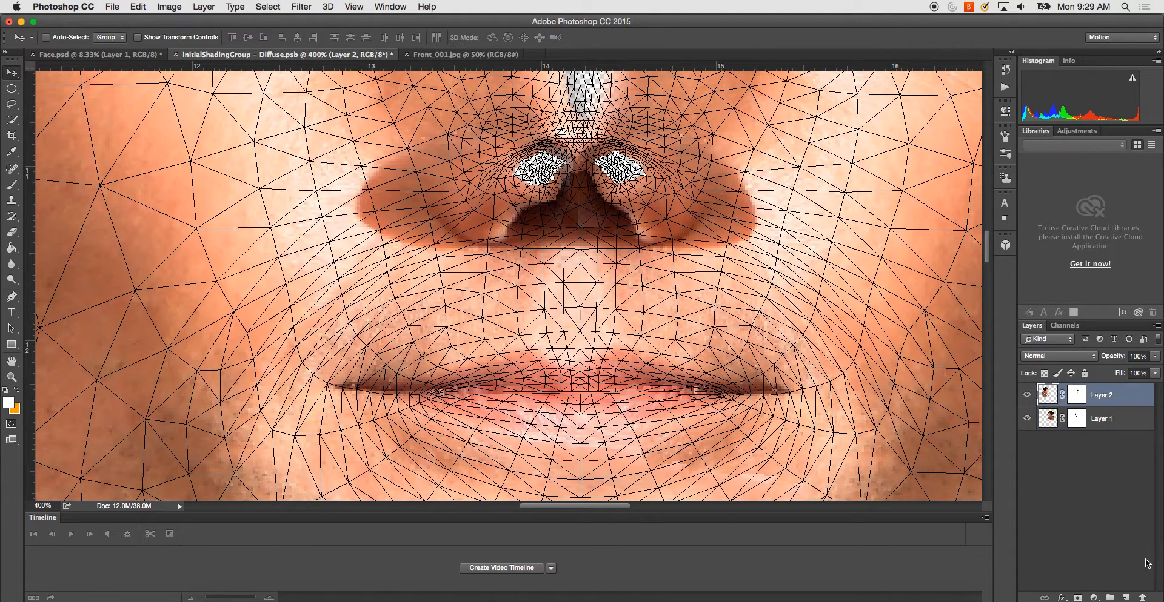
left_click(1127, 598)
- Paste the front photo into Face.psd as a new layer and scale it up to about 737%
left_click(100, 54)
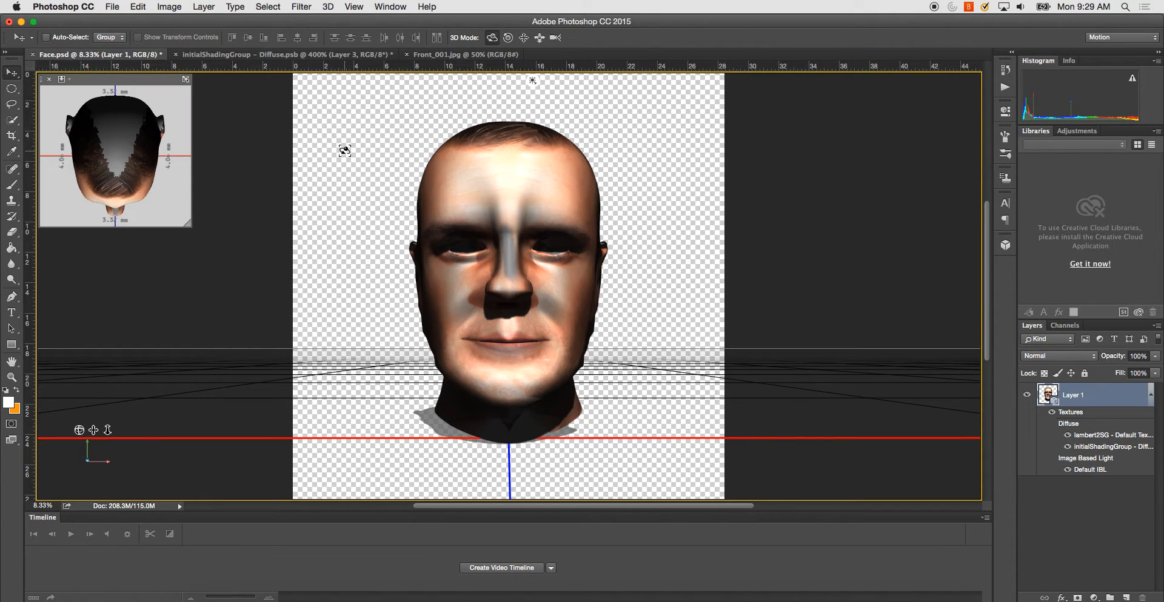
key("super+v")
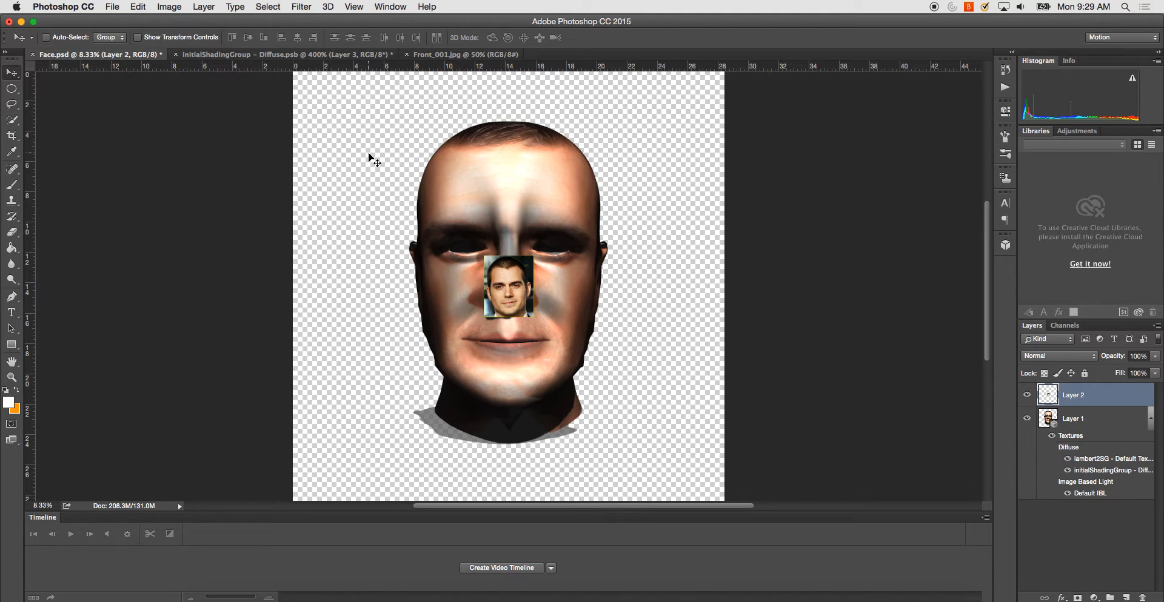
key("super+t")
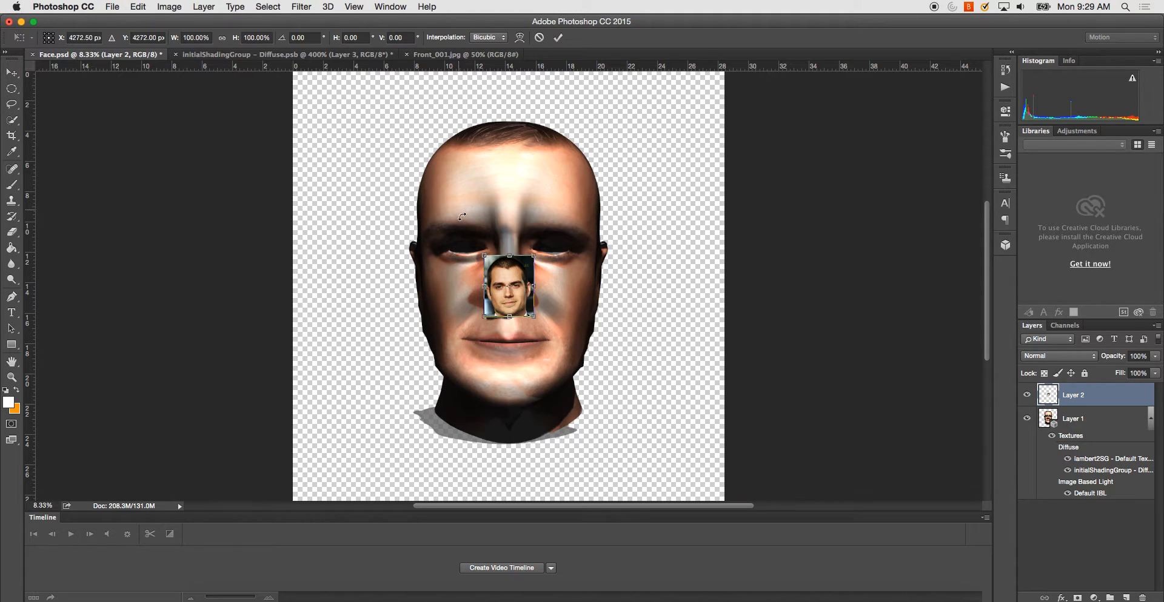
left_click_drag(484, 254, 323, 56)
left_click_drag(536, 316, 553, 226)
scroll(572, 486, "up", 10)
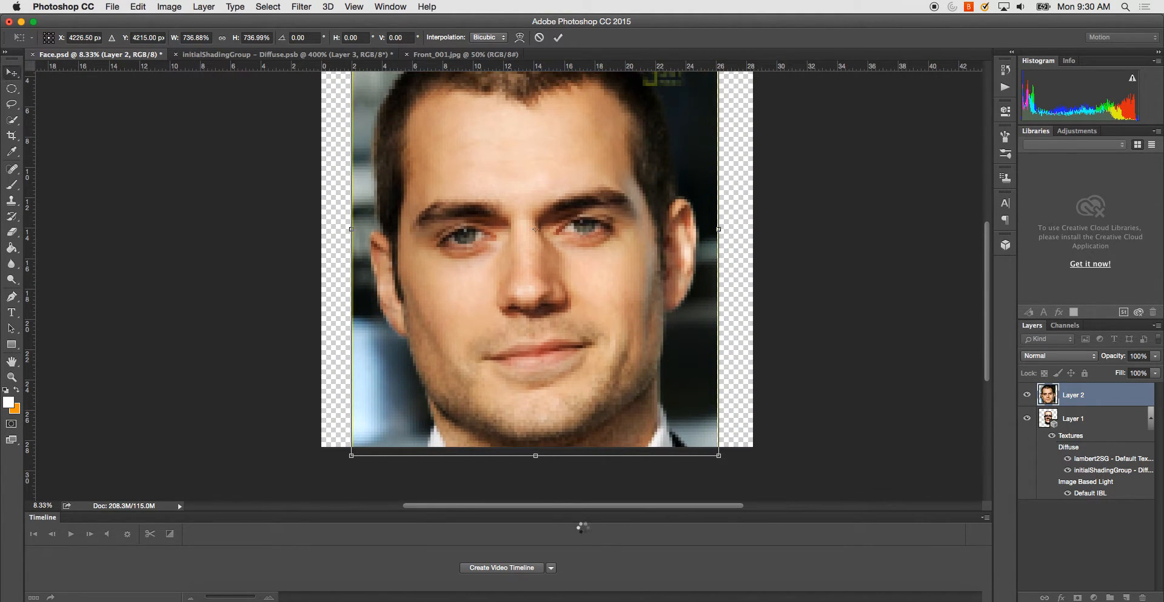
key("Return")
- Set the opacity of the pasted photo layer to 50%
left_click(1143, 356)
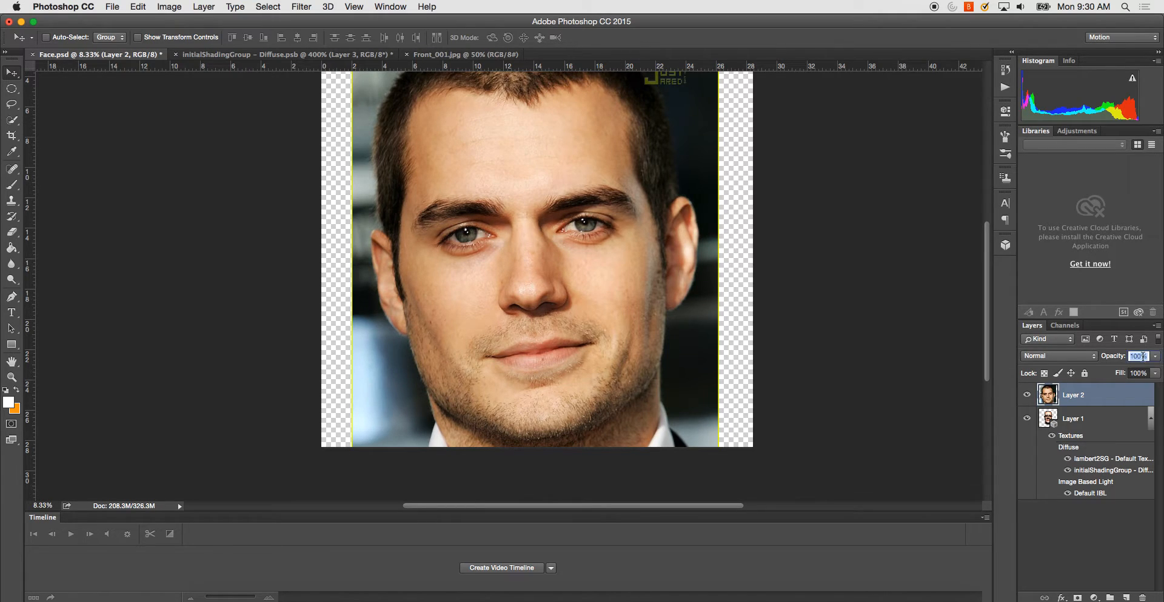
type("50")
key("Return")
- Free-transform the photo over the 3D head, scaling it to about 80% and rotating it about 3.5°
key("super+minus")
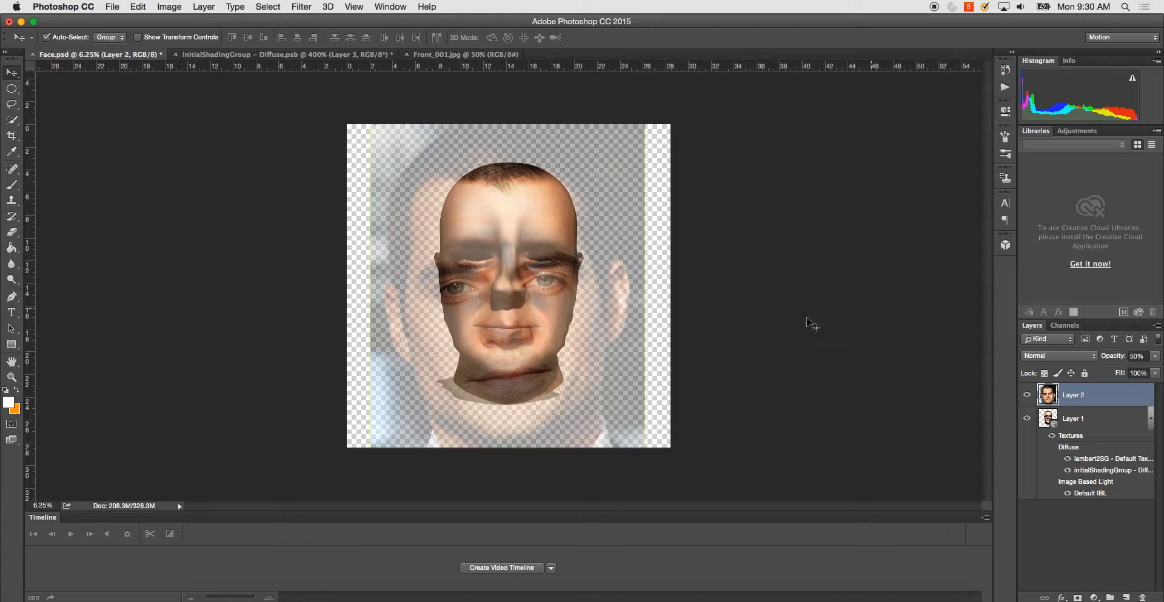
key("super+t")
left_click_drag(376, 119, 411, 163)
left_click_drag(492, 245, 486, 192)
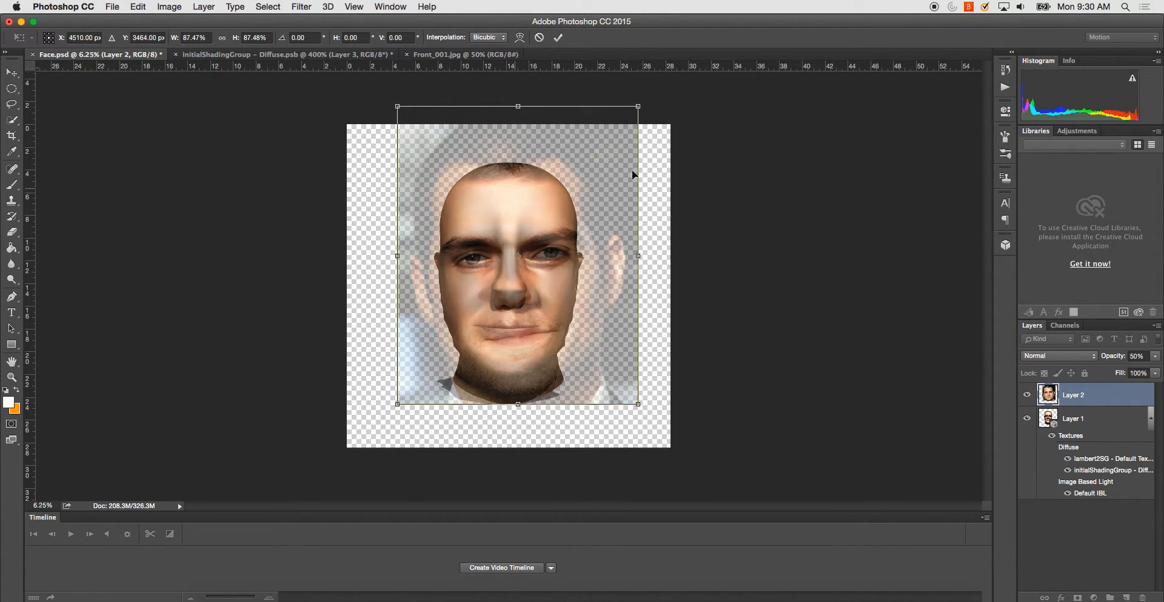
left_click_drag(648, 102, 654, 117)
left_click_drag(629, 417, 609, 390)
left_click_drag(550, 284, 551, 298)
key("super+plus")
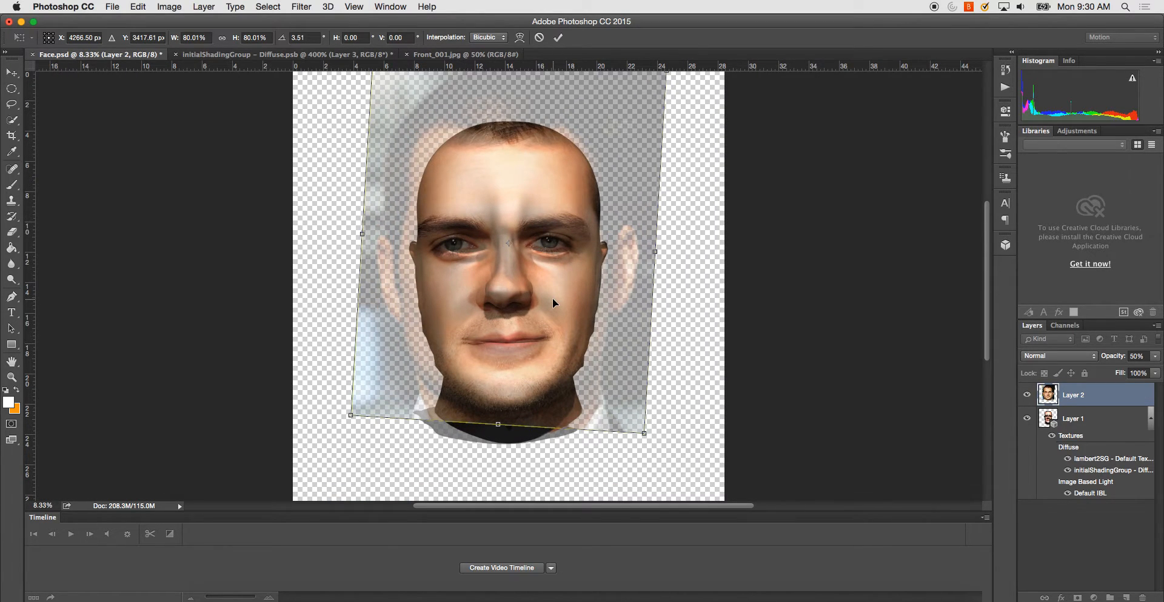
- Rotate the photo to about 8° and nudge it right and vertically to line up with the head's features
key("super+plus")
key("super+minus")
left_click_drag(667, 453, 651, 463)
key("Right")
key("Right")
key("Right")
key("Right")
key("Right")
key("Right")
key("Right")
key("Right")
key("Right")
key("Right")
key("Right")
key("Right")
key("Right")
key("Right")
key("Up")
key("Up")
key("Up")
key("Up")
key("Up")
key("Up")
key("Up")
key("Up")
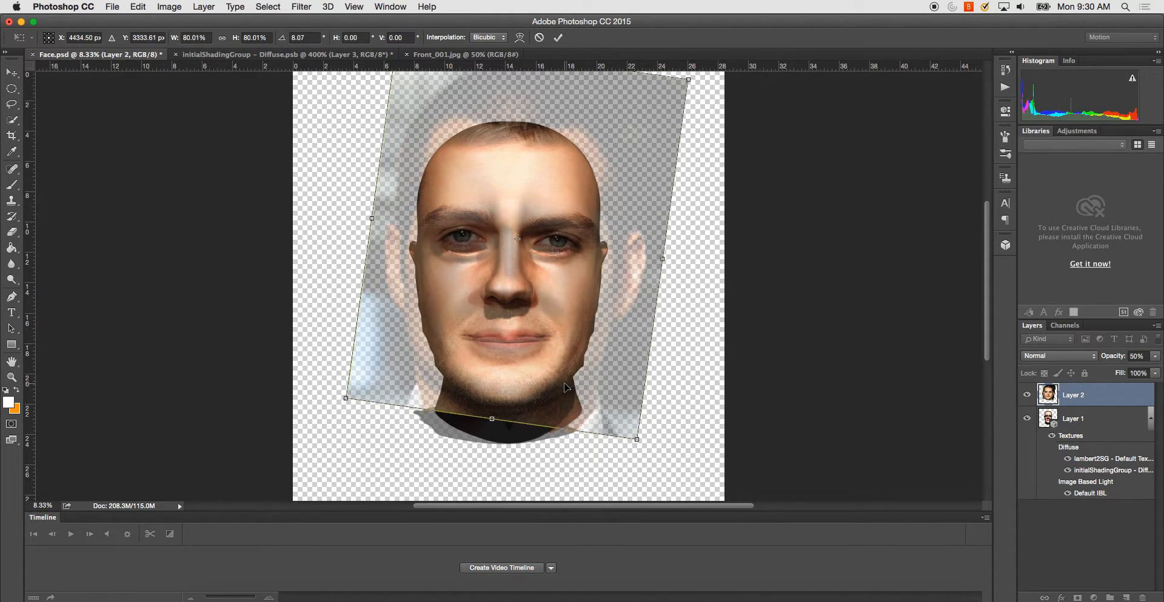
key("Down")
key("Down")
key("Down")
key("Down")
key("Down")
key("Down")
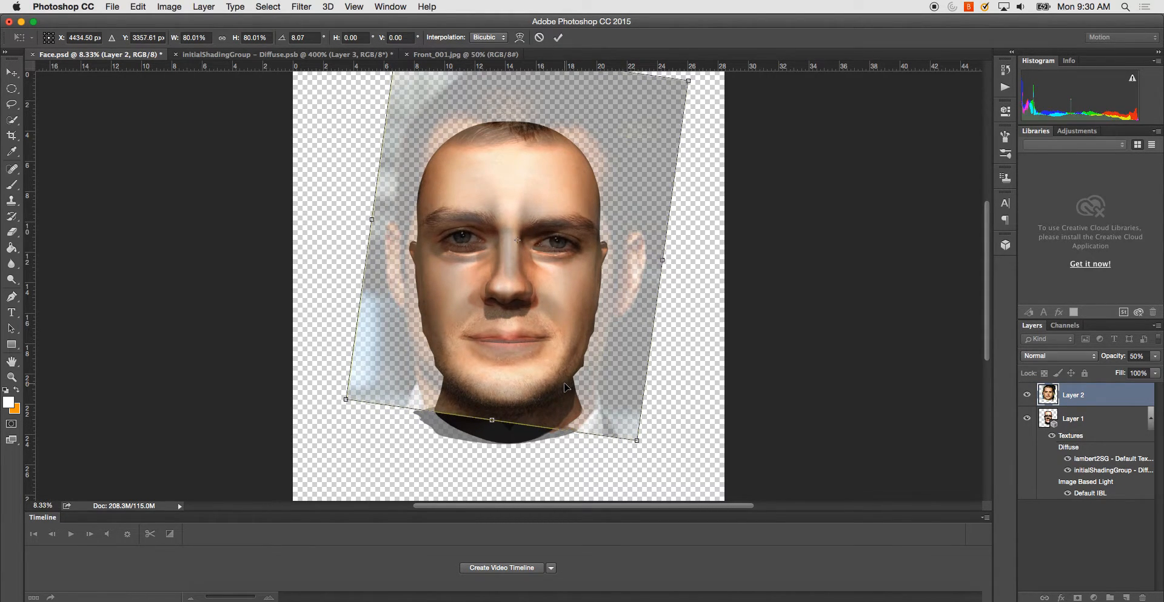
- Ease the photo's rotation to about 6.8° and nudge it slightly left and down
left_click_drag(645, 461, 648, 458)
key("Left")
key("Left")
key("Down")
key("Down")
left_click_drag(683, 267, 689, 299)
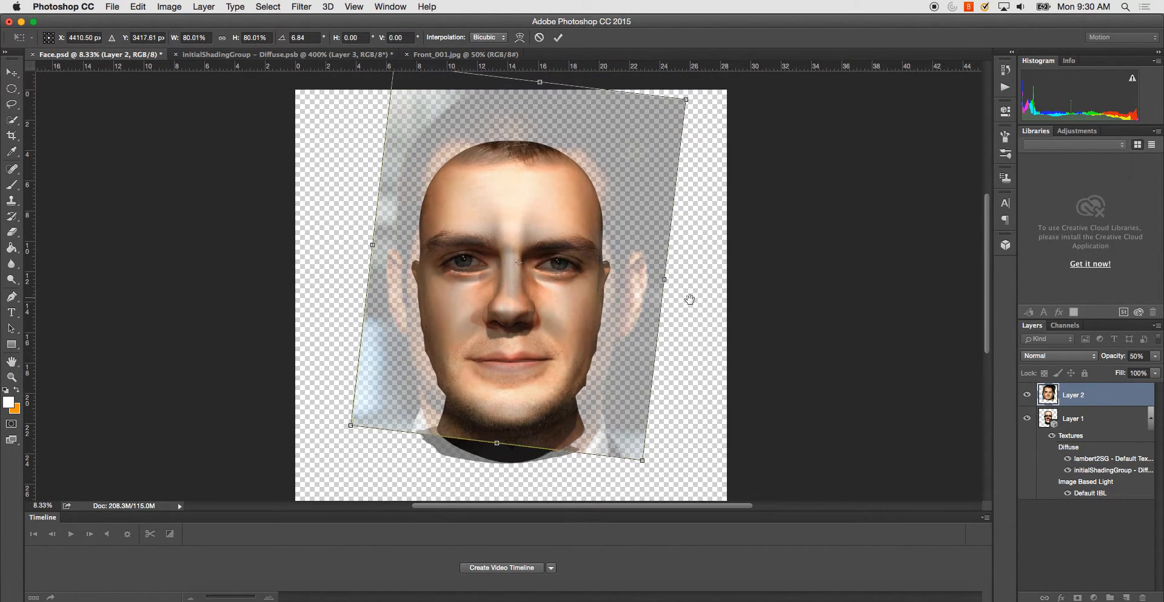
- Scale the photo to about 75.4%, align it over the head's eyes and mouth, and apply the transform at about 7.9° rotation
left_click_drag(397, 84, 409, 117)
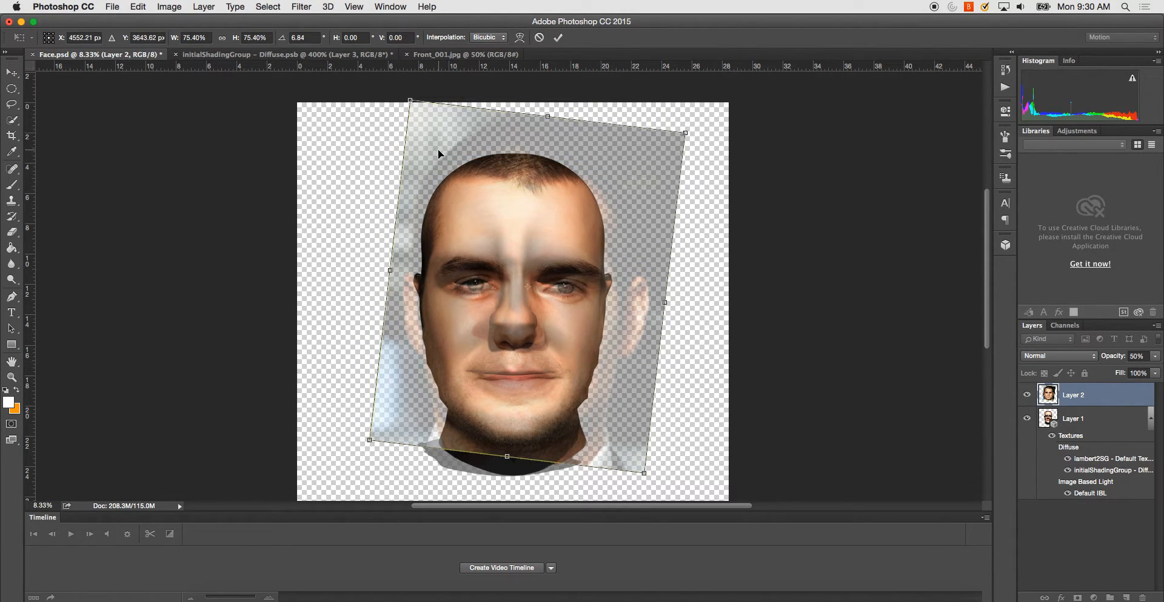
key("Left")
key("Left")
key("Left")
key("Left")
key("Left")
key("Left")
key("Up")
key("Up")
key("Up")
key("Up")
key("Up")
key("Up")
key("Up")
key("Up")
key("Left")
key("Left")
key("Left")
key("Left")
key("Up")
key("Down")
key("Left")
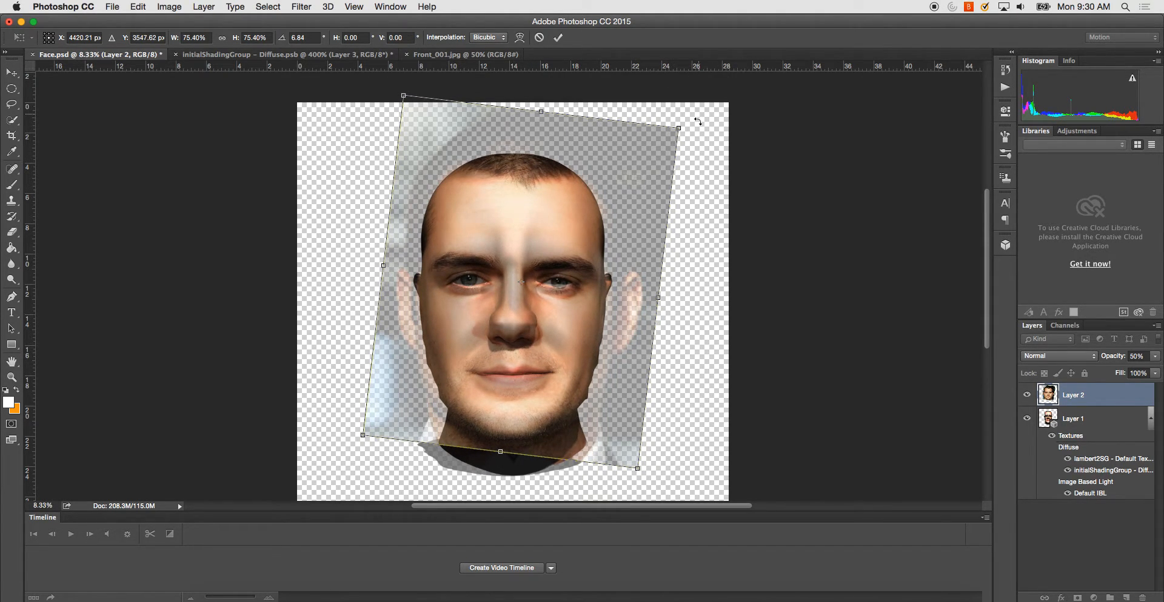
left_click_drag(695, 123, 697, 128)
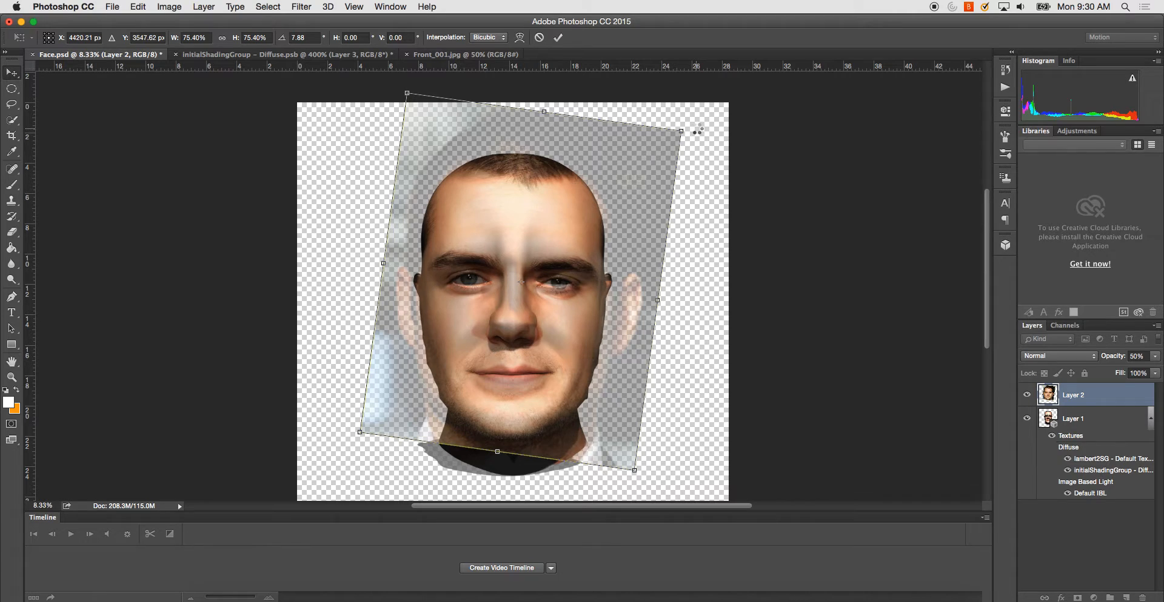
key("Return")
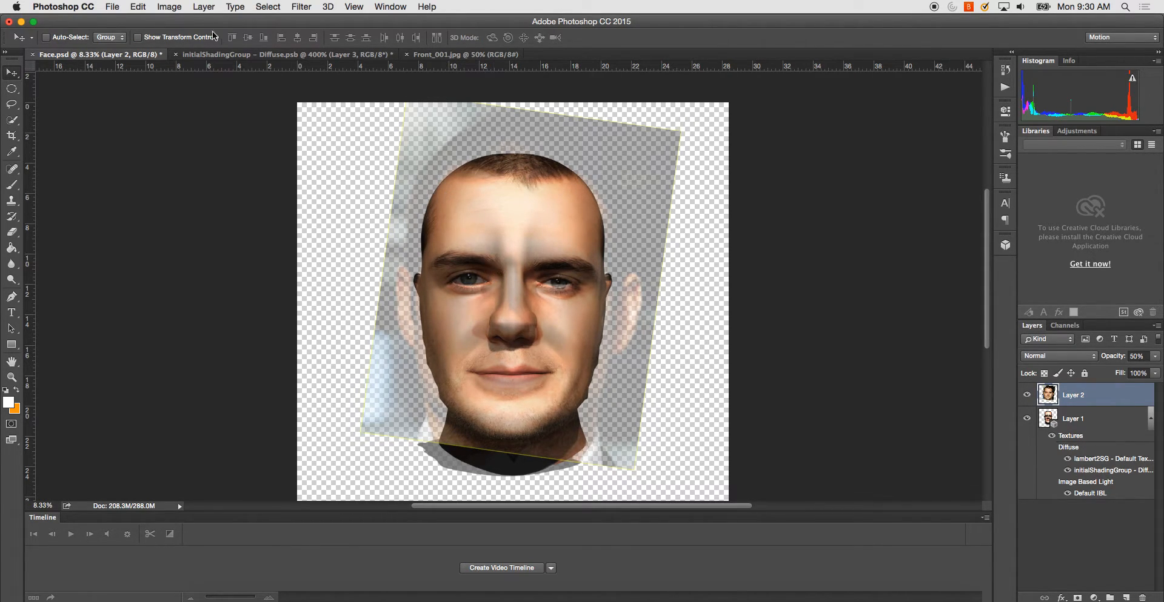
- Start a Warp transform on the photo layer and bend the brow area to match the head's eyes and brows
left_click(167, 7)
mouse_move(231, 129)
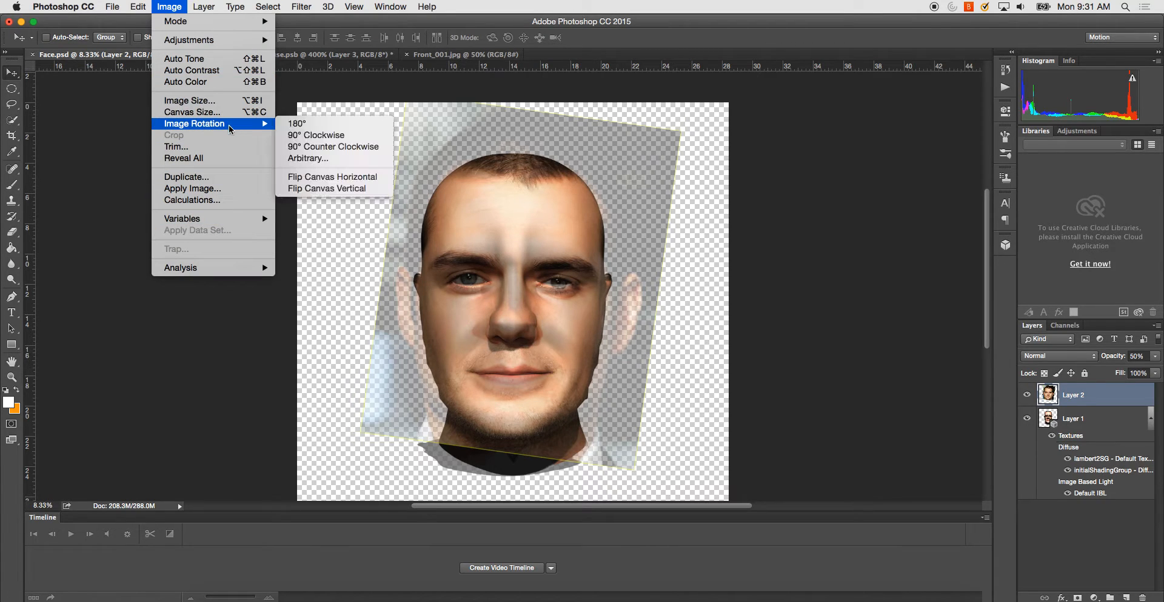
mouse_move(139, 7)
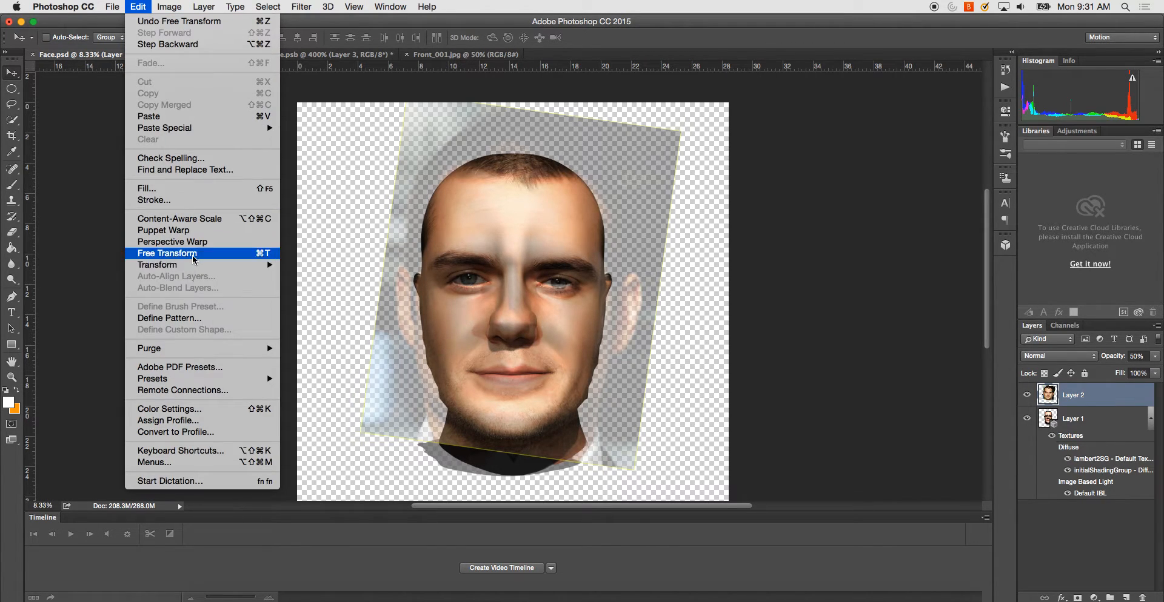
mouse_move(200, 269)
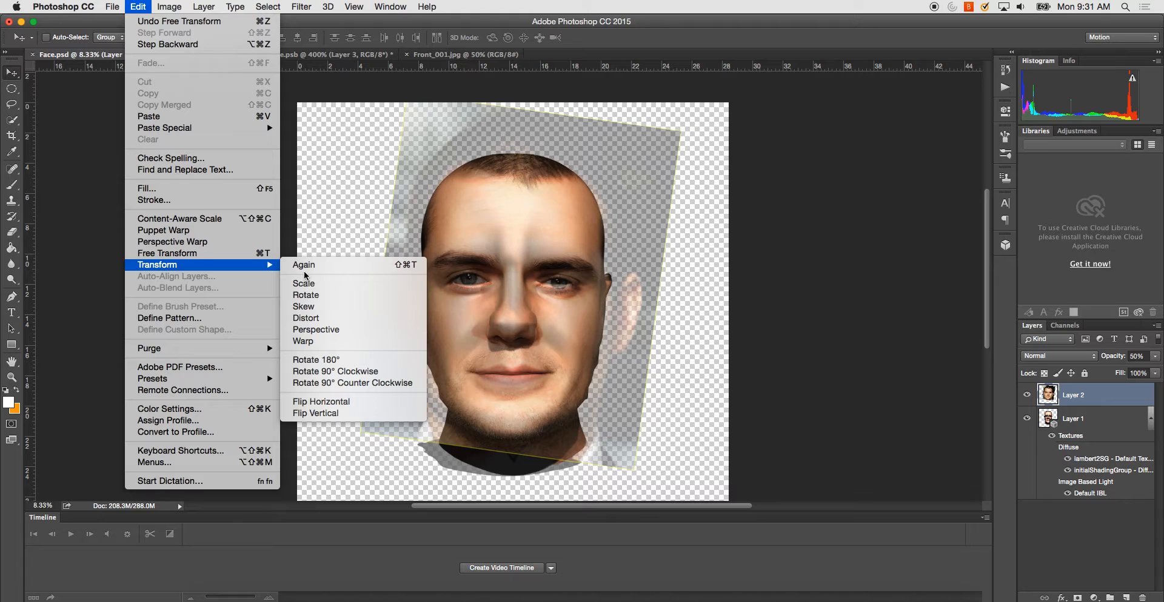
left_click(335, 343)
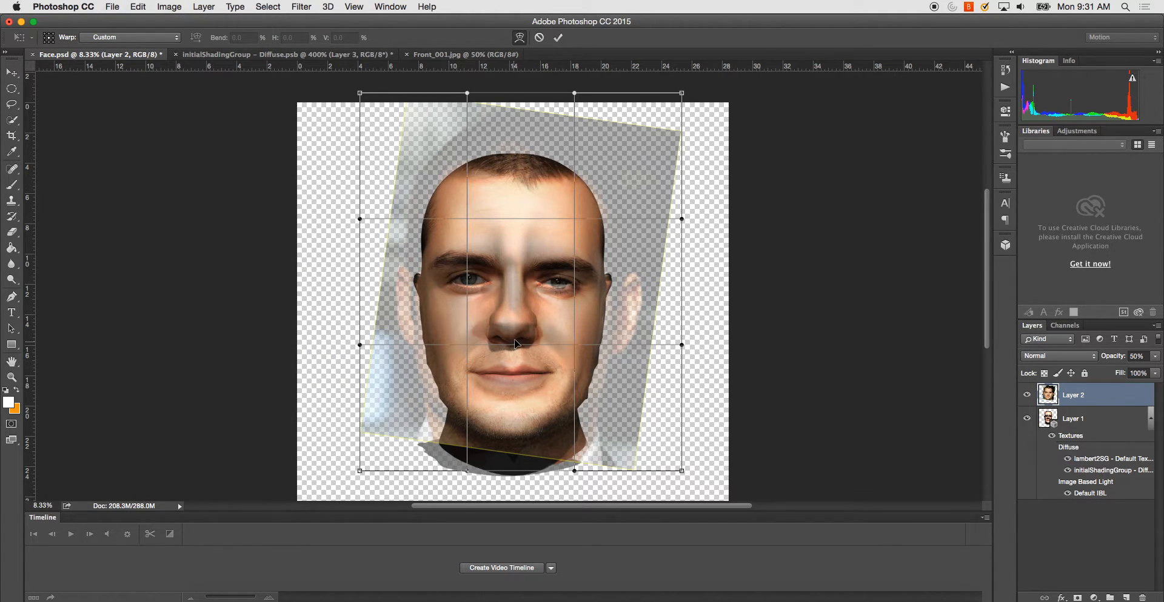
left_click_drag(516, 336, 516, 333)
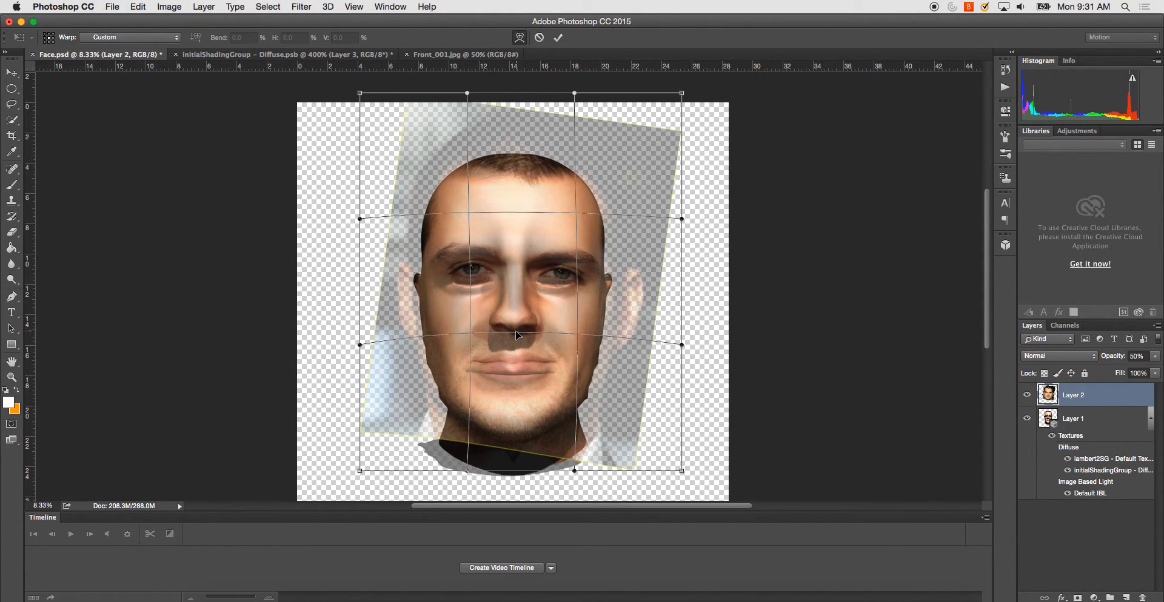
key("ctrl+z")
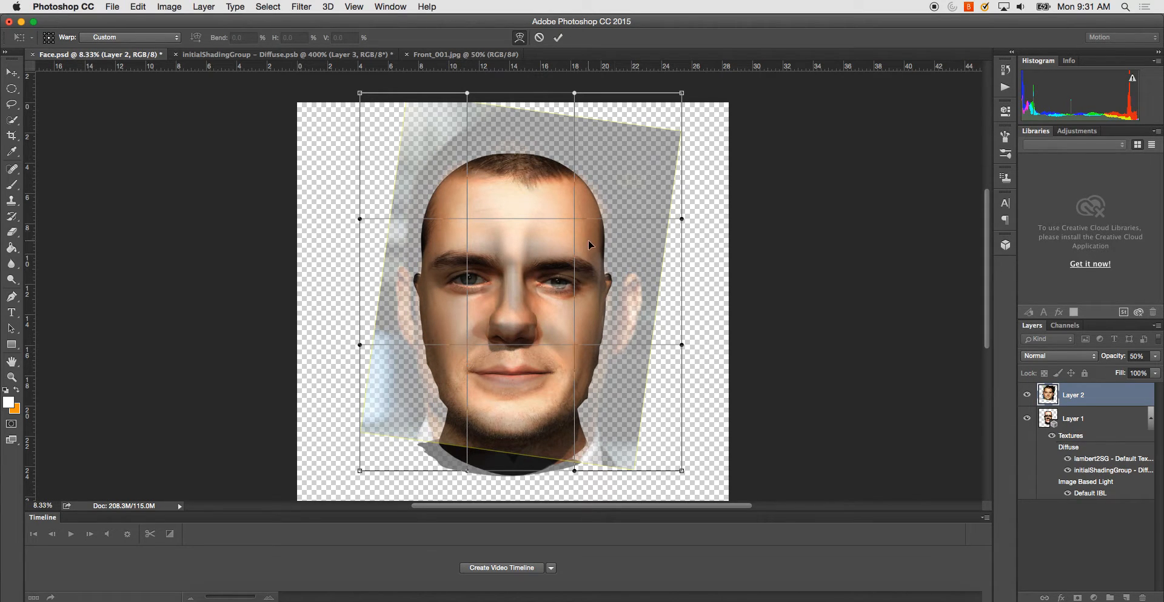
left_click_drag(577, 237, 576, 229)
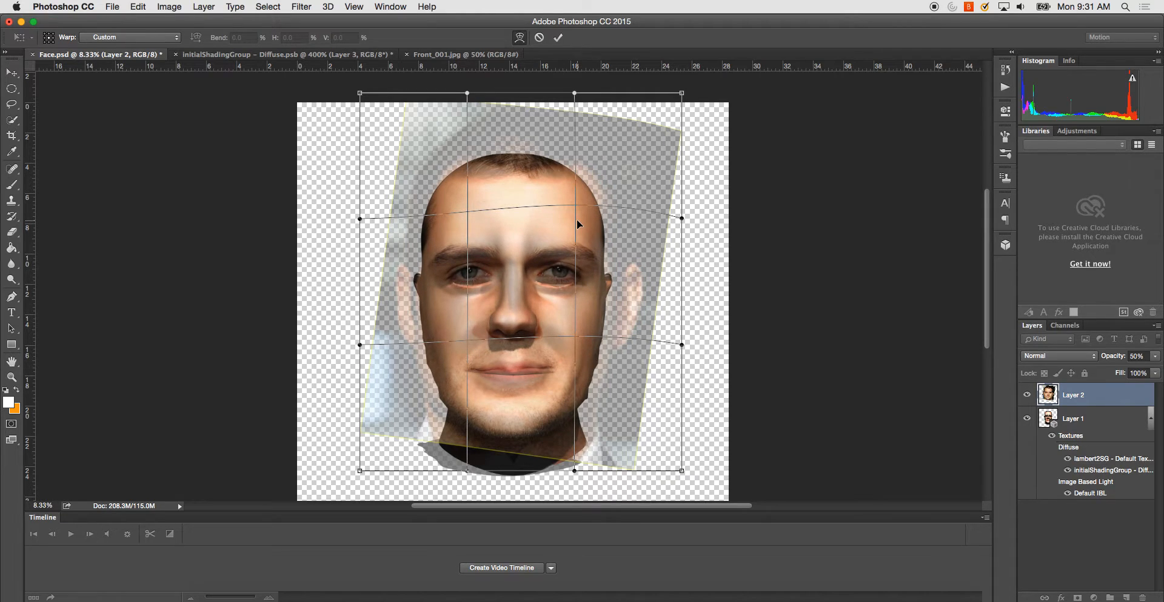
left_click_drag(470, 250, 469, 254)
left_click_drag(577, 210, 577, 213)
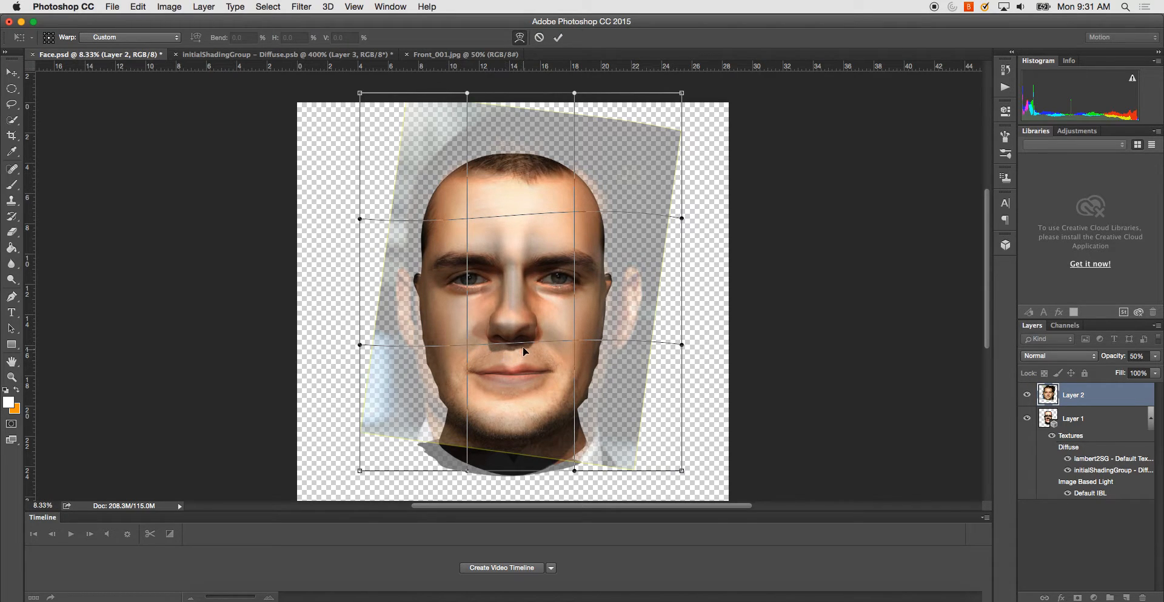
- Bend the photo's warp mesh upward around the nose and mouth, and stretch its lower edge down to match the head's chin
left_click_drag(538, 339, 541, 333)
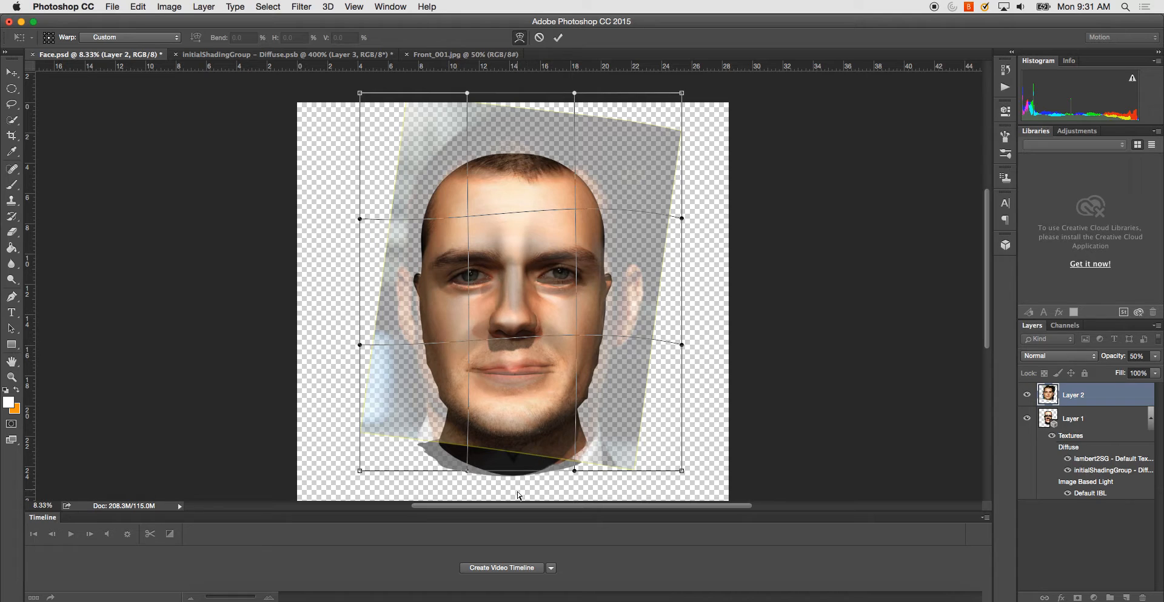
left_click_drag(523, 472, 518, 483)
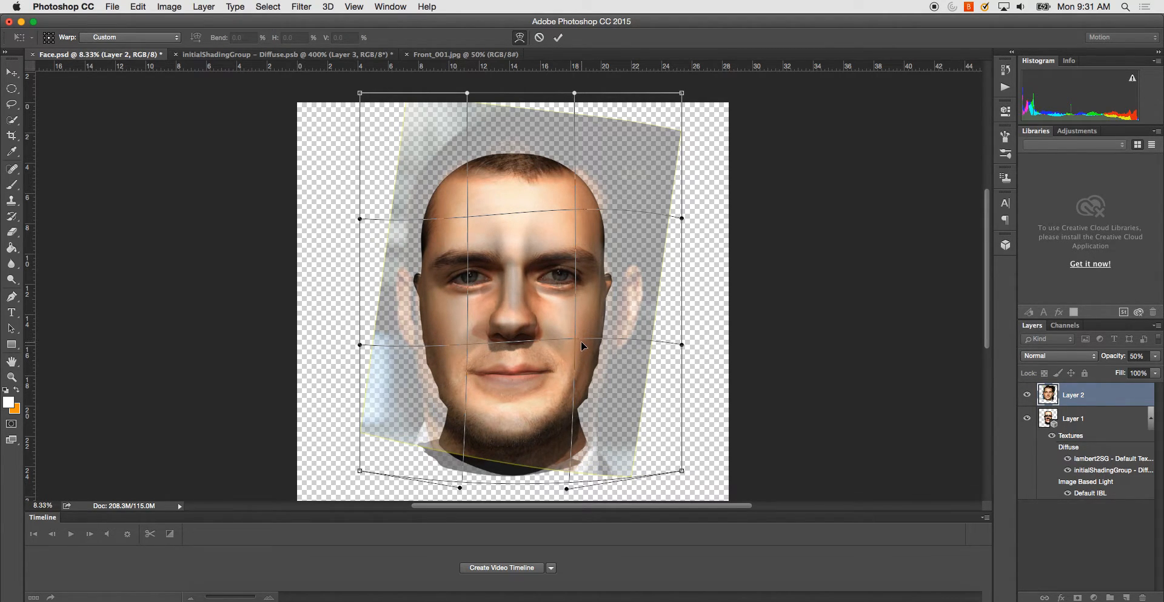
left_click_drag(471, 343, 471, 337)
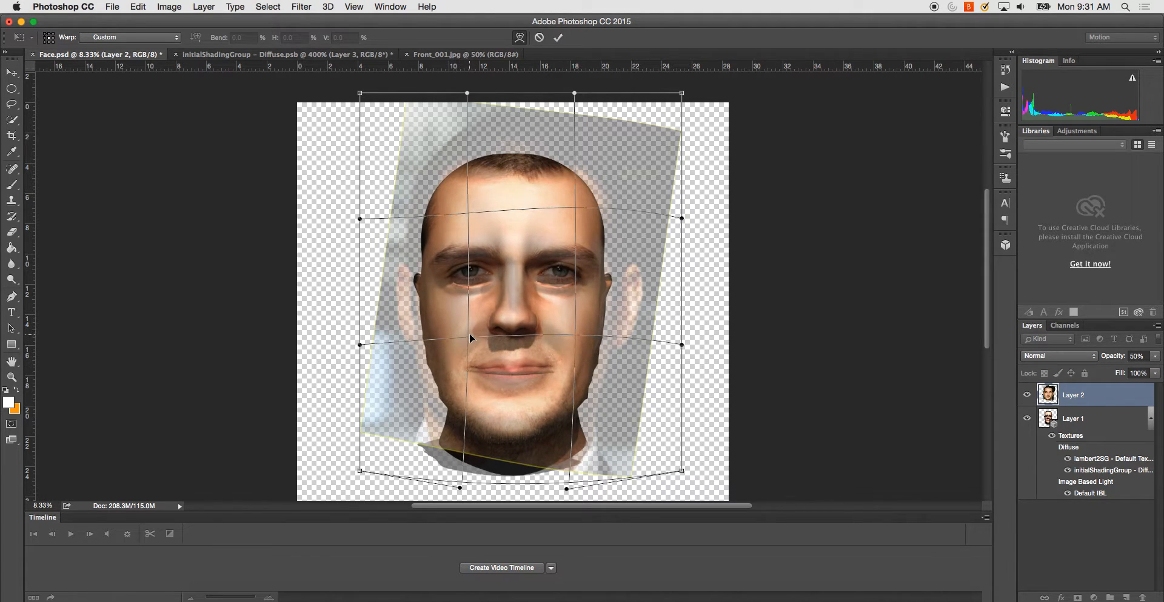
left_click_drag(520, 489, 519, 503)
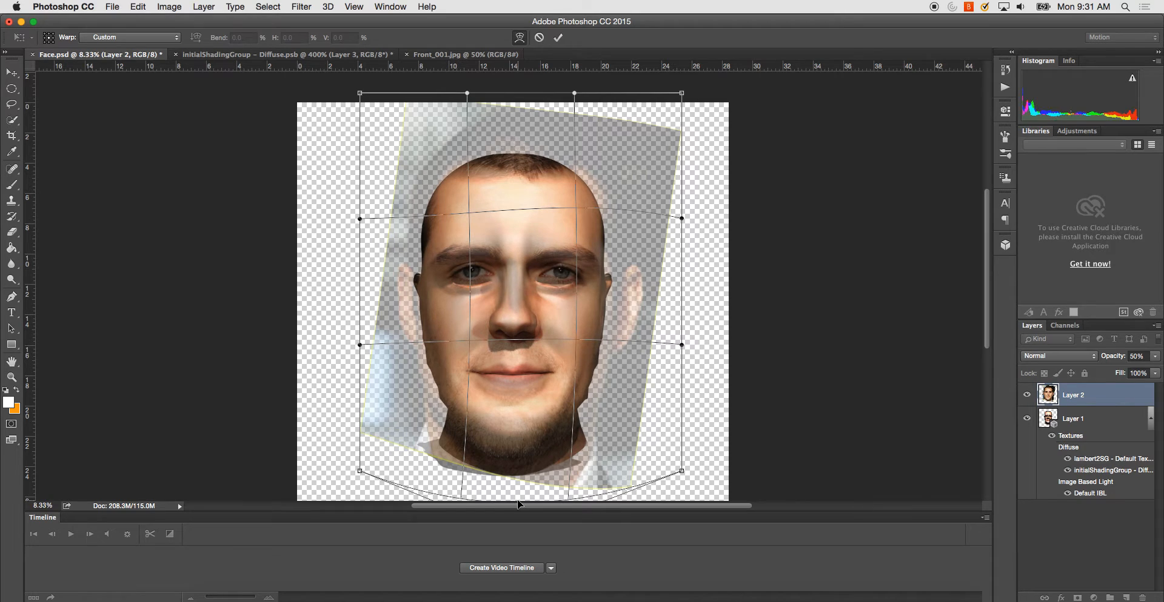
- Fine-tune the warp by lowering the brow area slightly and nudging the nose area up to match the head's features
left_click_drag(532, 207, 531, 210)
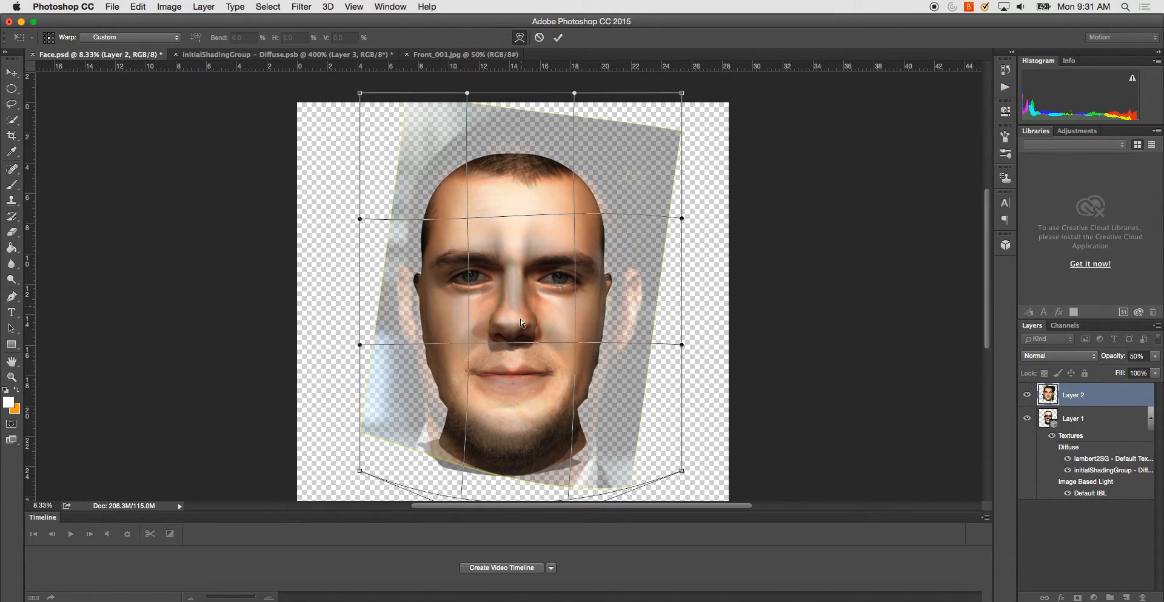
left_click_drag(518, 341, 518, 339)
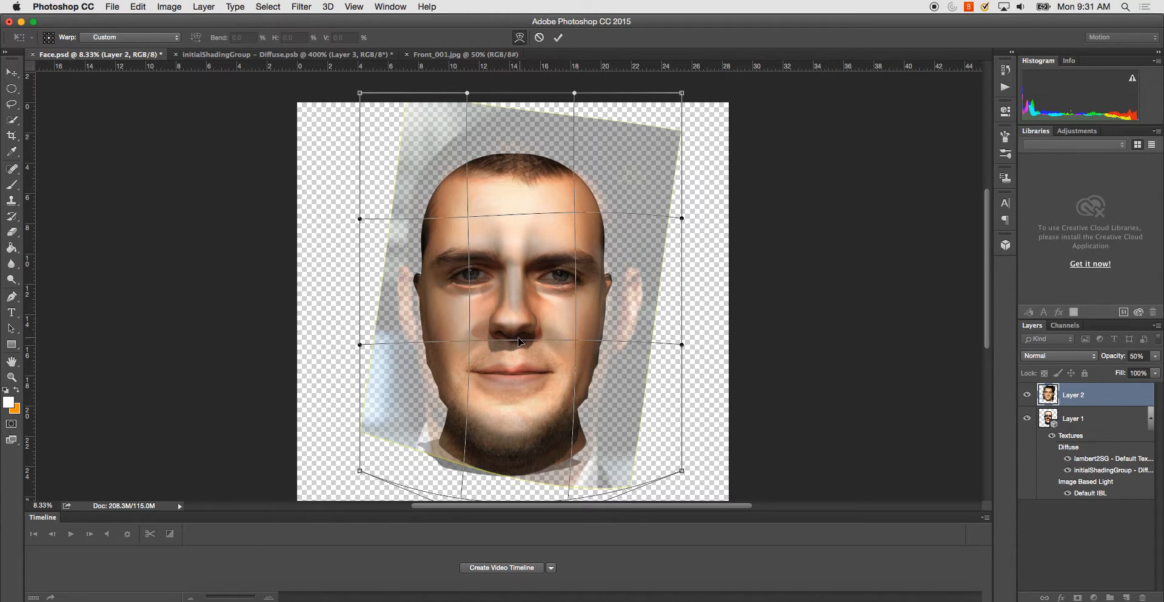
left_click_drag(519, 216, 518, 218)
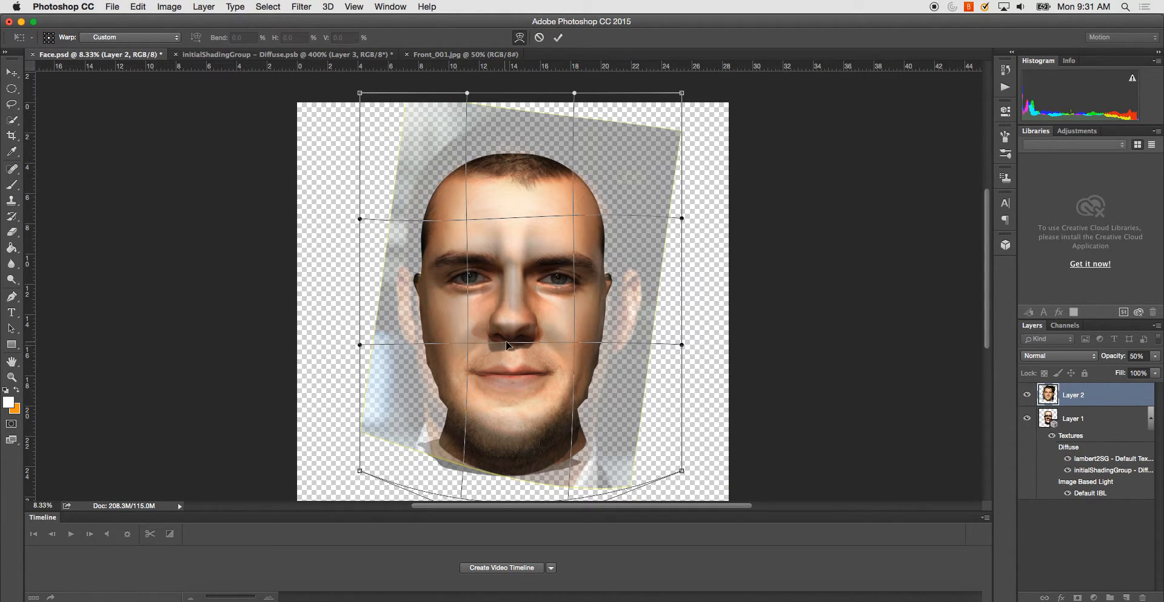
left_click_drag(519, 344, 520, 340)
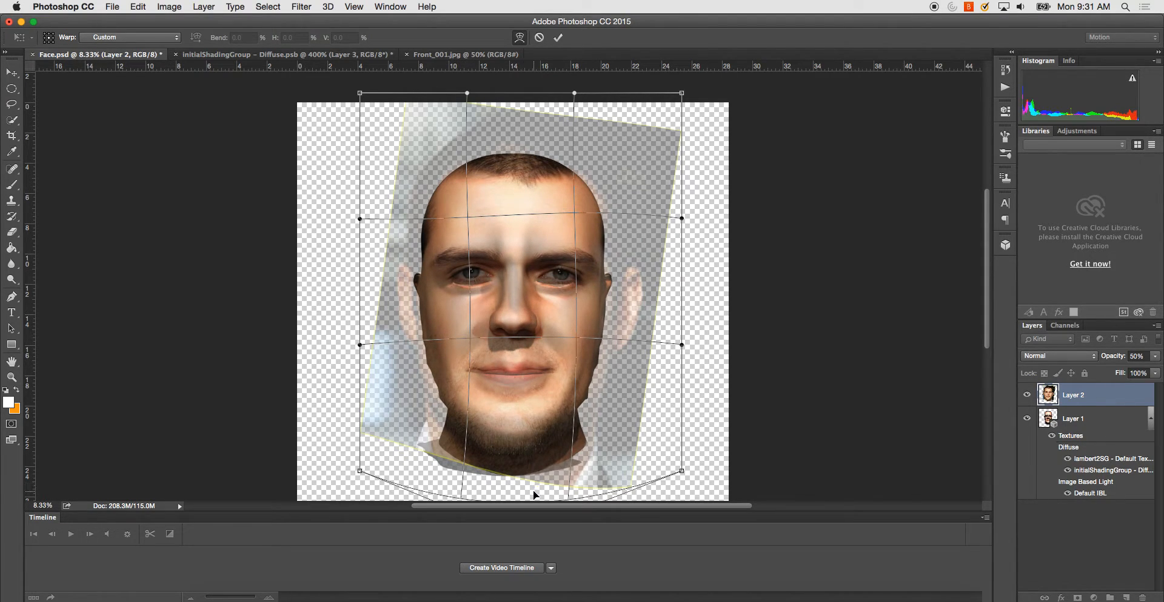
- Stretch the warp's lower edge slightly and readjust the forehead and nose areas to keep the eyes and mouth aligned
key("super+minus")
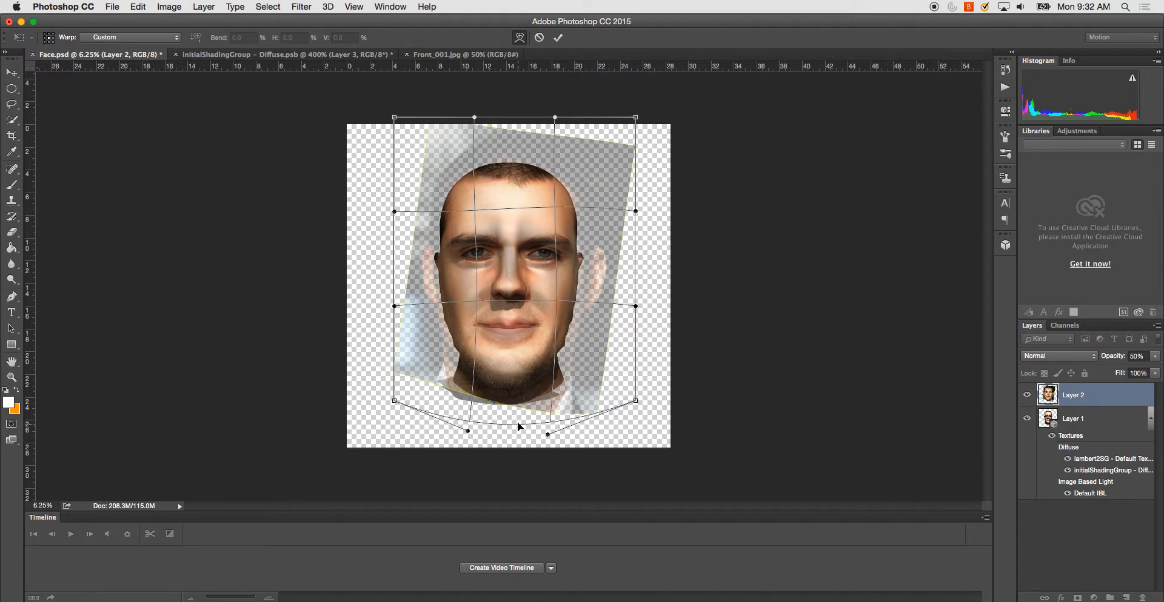
left_click_drag(518, 424, 517, 426)
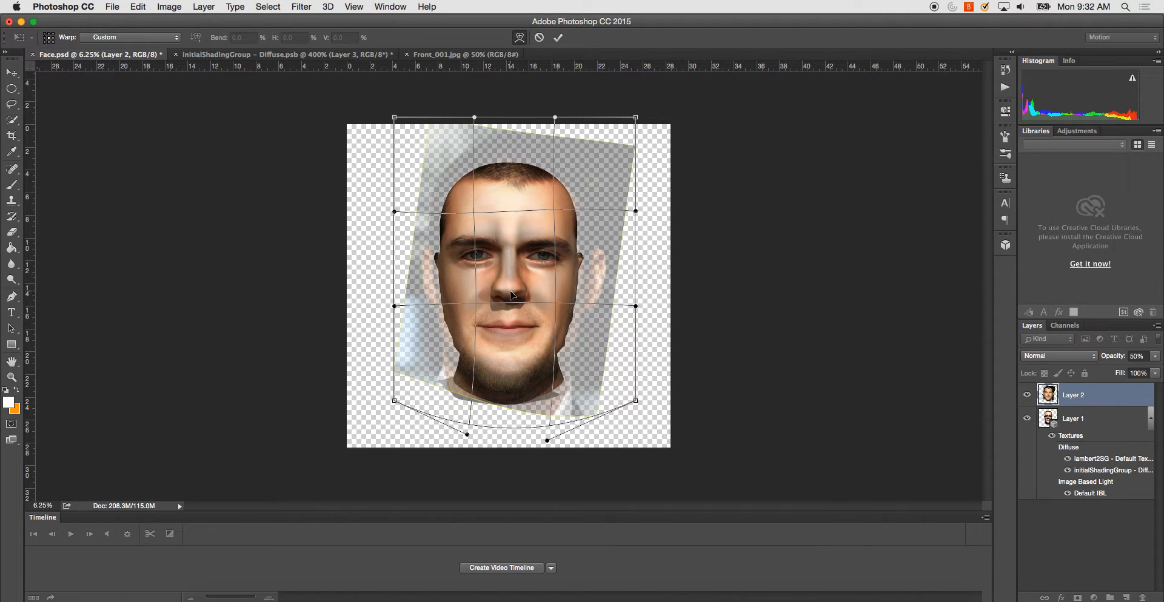
left_click_drag(513, 294, 511, 291)
left_click_drag(511, 206, 512, 212)
left_click_drag(510, 296, 509, 294)
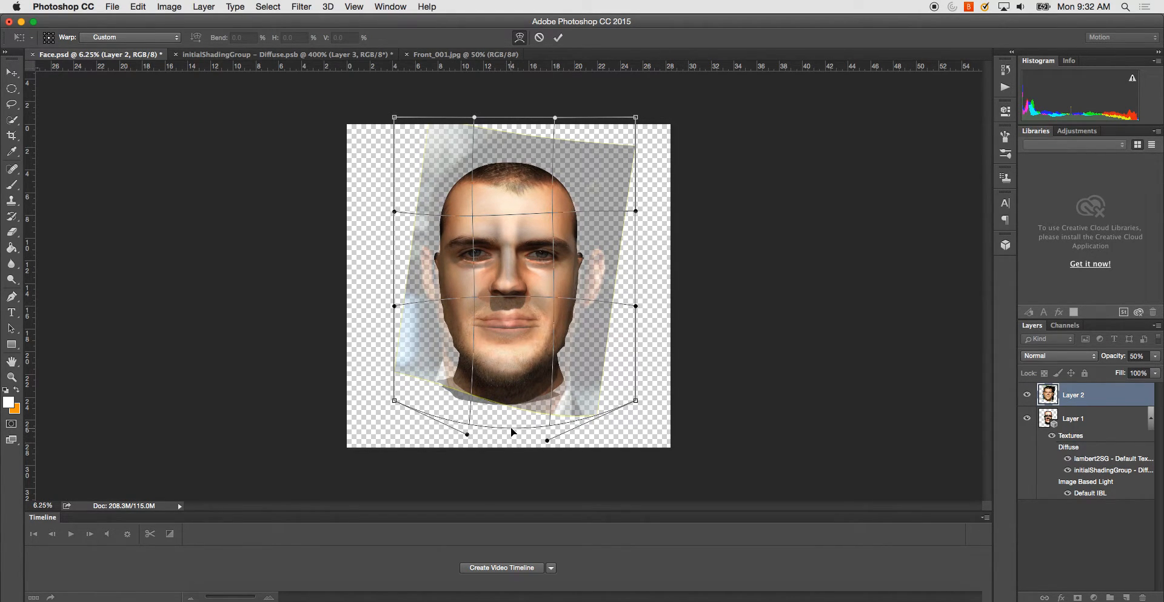
- Pull the warp's lower edge further below the chin, refine the mouth and the brow beside it, and apply the warp
left_click_drag(511, 431, 511, 440)
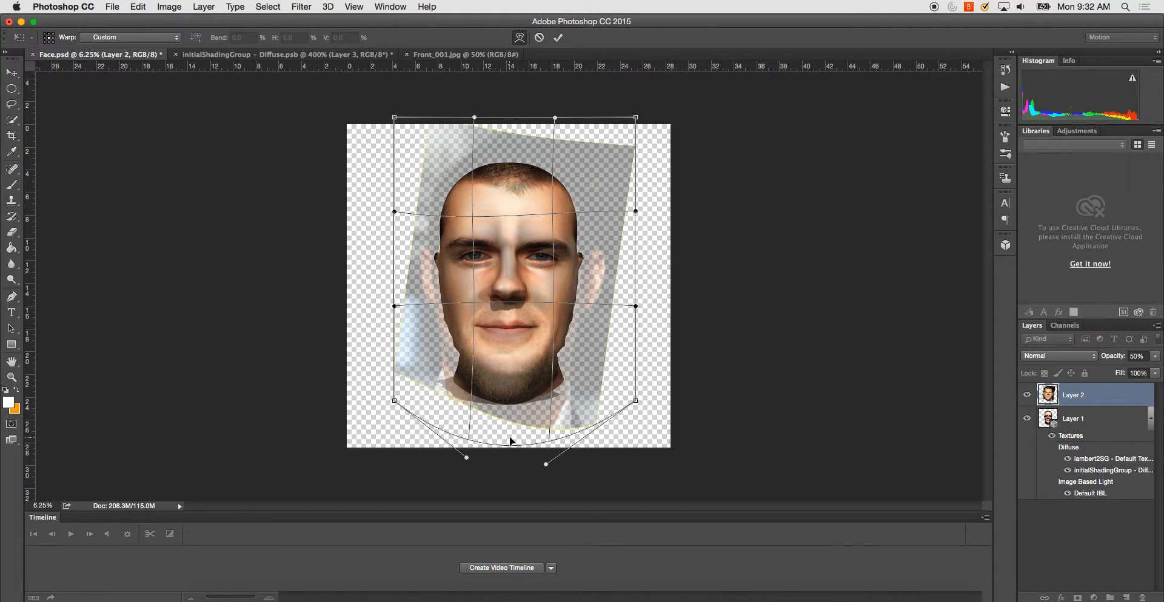
left_click_drag(512, 300, 513, 302)
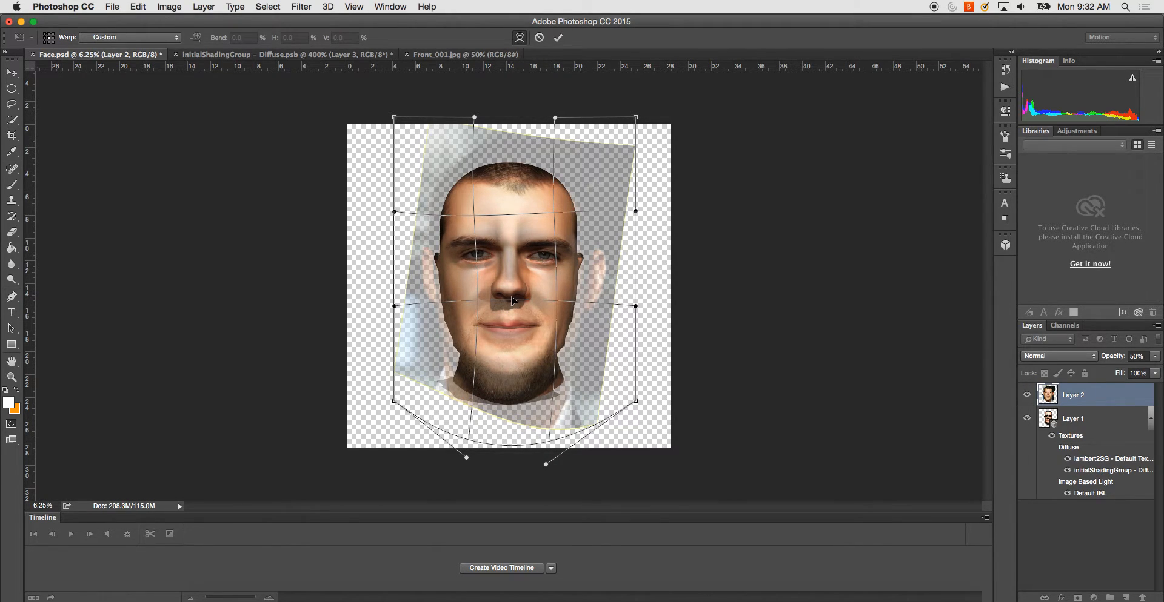
left_click_drag(520, 444, 520, 449)
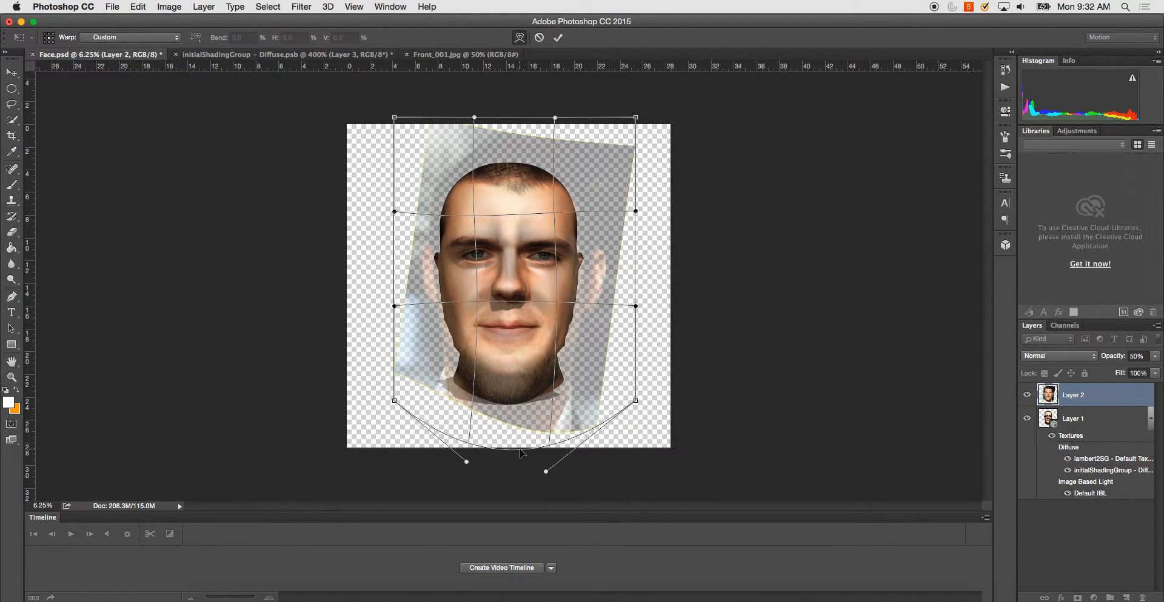
left_click_drag(440, 217, 442, 220)
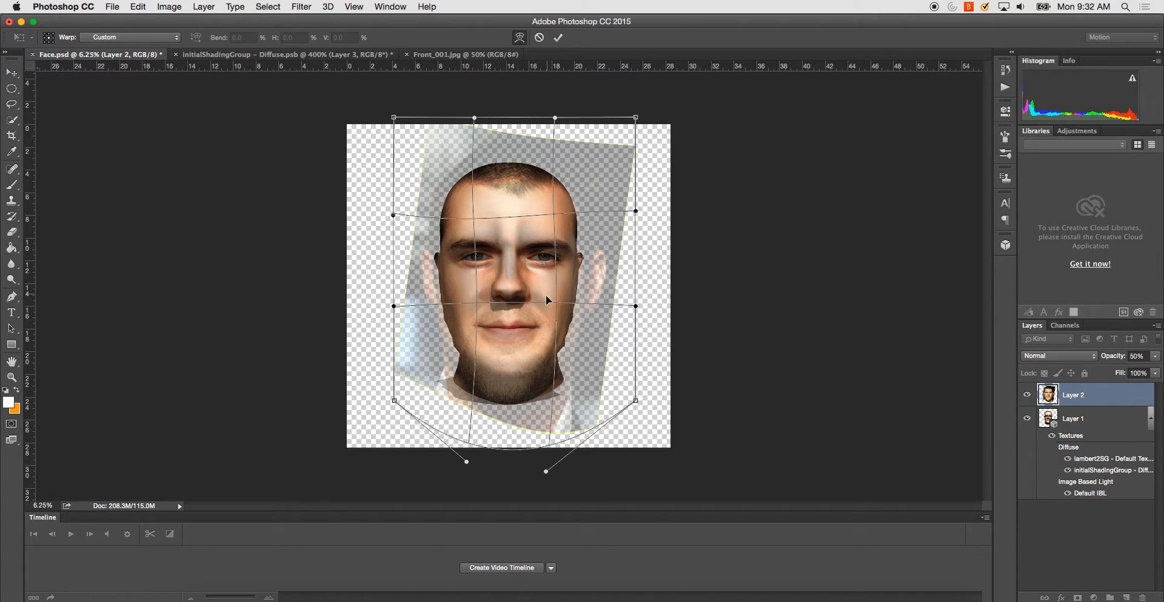
left_click_drag(502, 302, 500, 301)
key("Return")
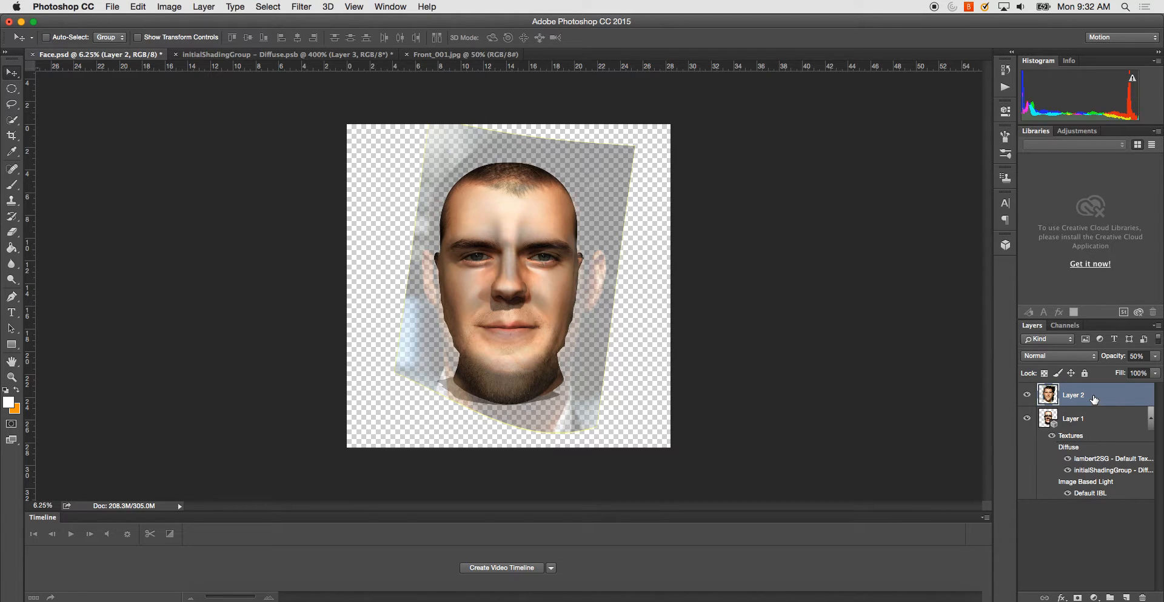
- Set the photo layer's opacity to 100% and merge it down into the 3D head layer
left_click(1140, 356)
type("100")
key("Return")
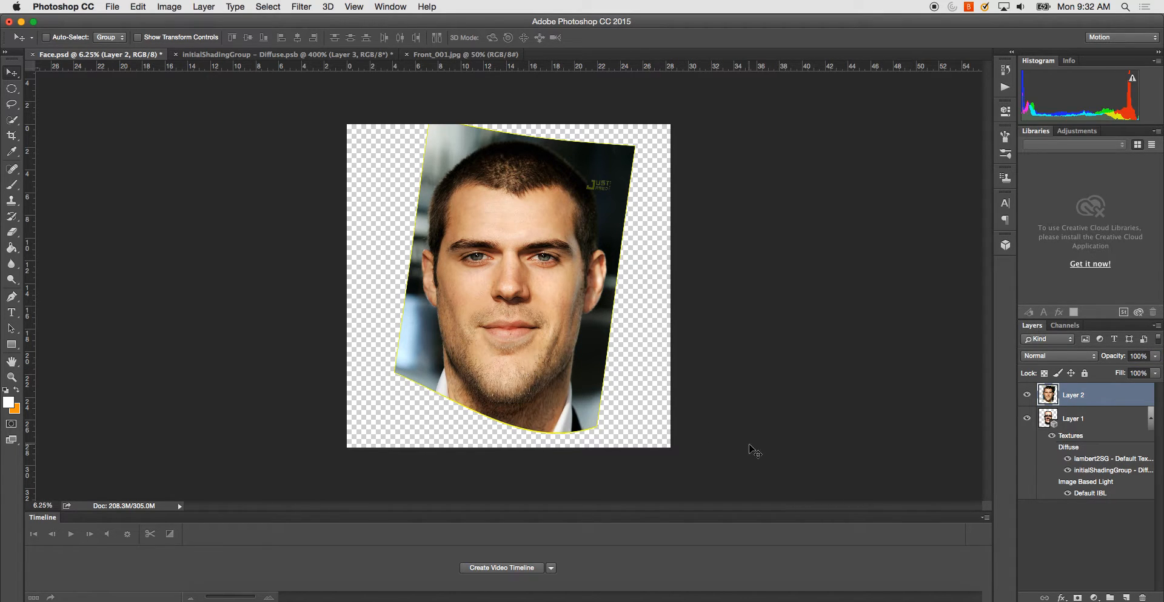
right_click(1086, 399)
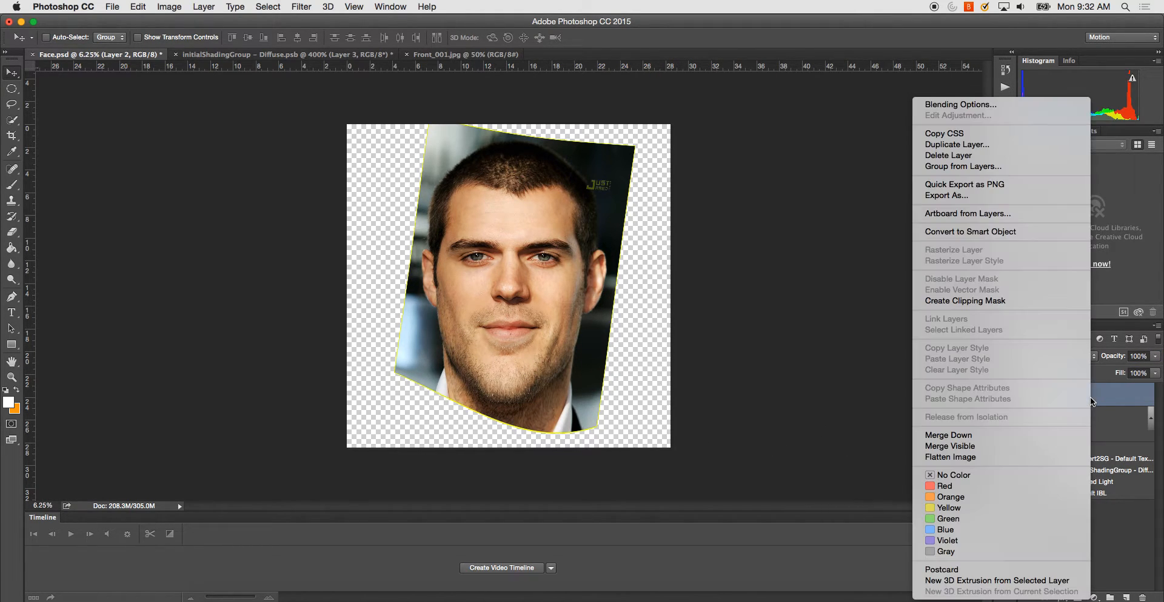
left_click(961, 436)
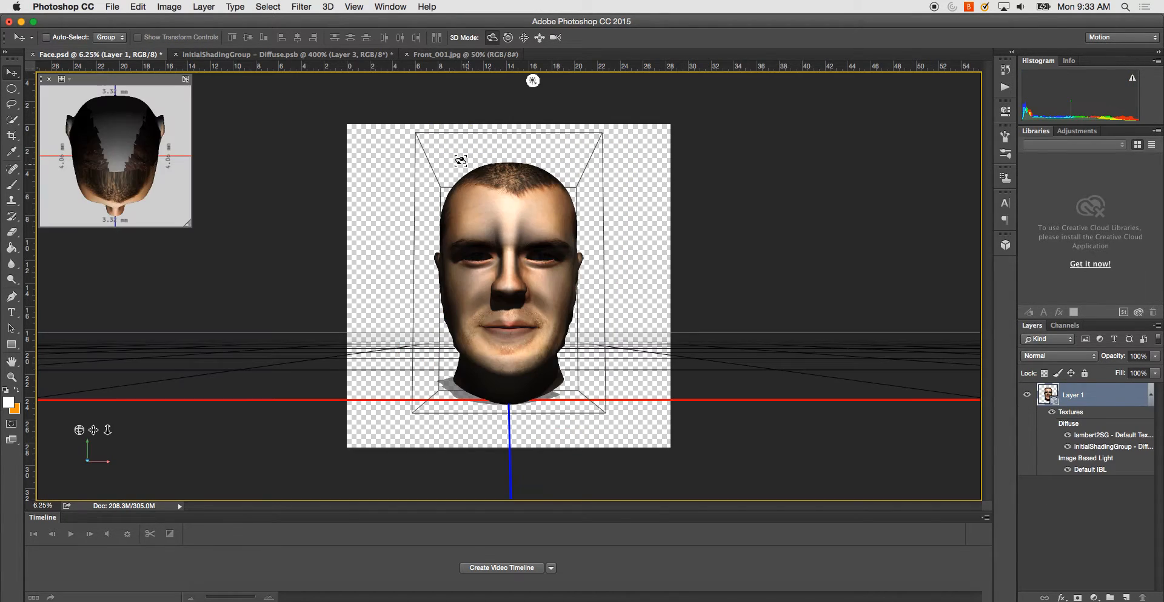
- Switch to the initialShadingGroup diffuse texture and add a Reveal All layer mask to Layer 3
left_click(321, 57)
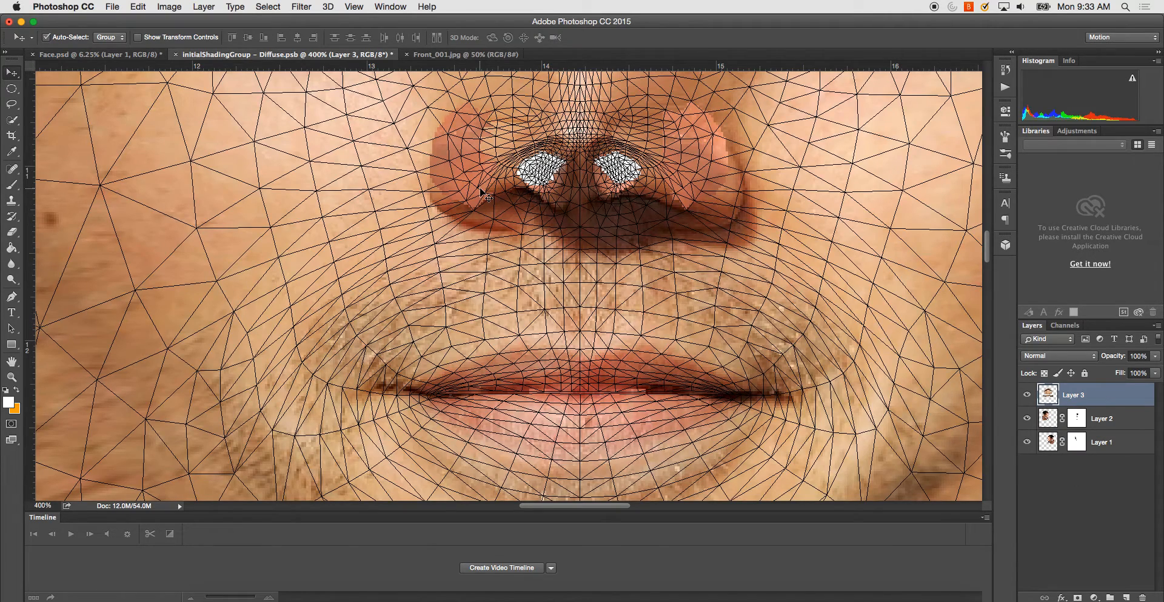
key("super+0")
key("super+plus")
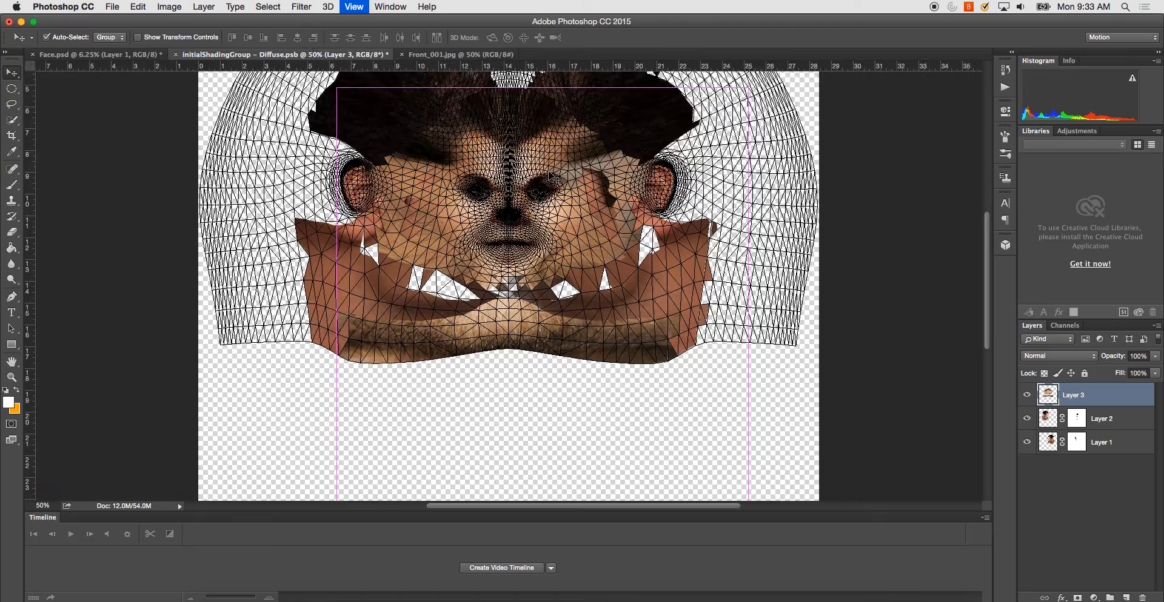
key("super+plus")
key("super+plus")
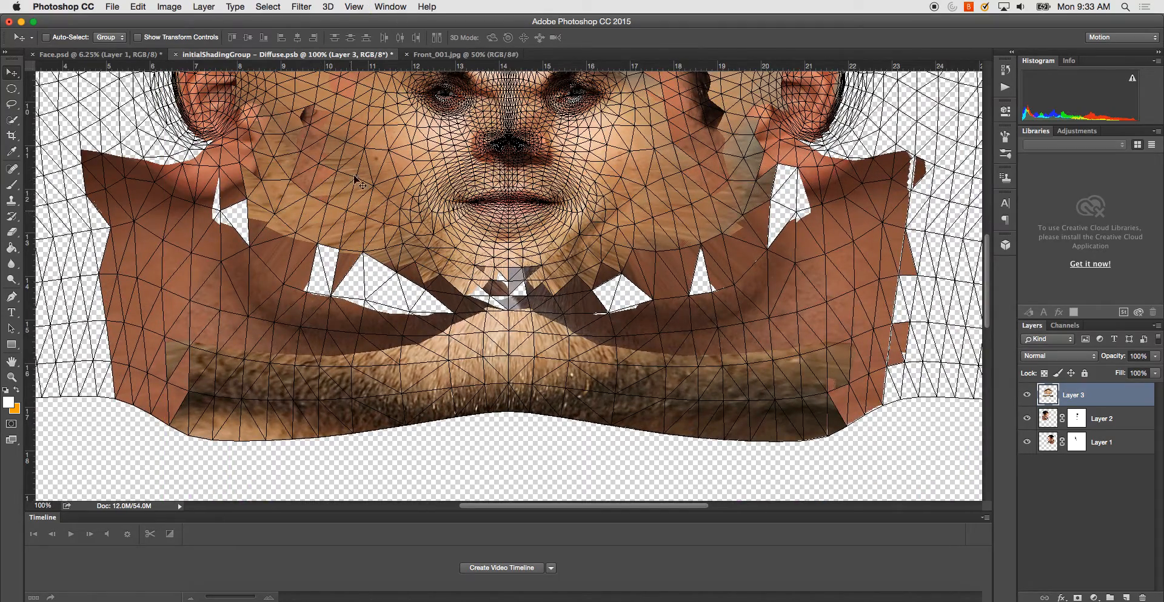
scroll(452, 206, "up", 5)
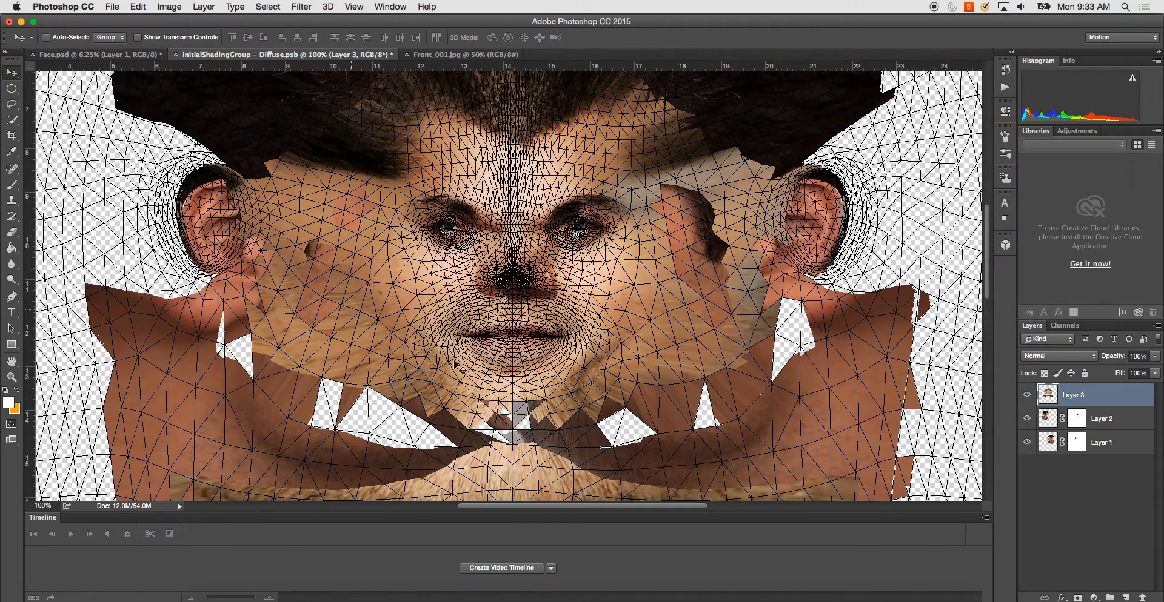
left_click(297, 7)
left_click(297, 6)
left_click(203, 7)
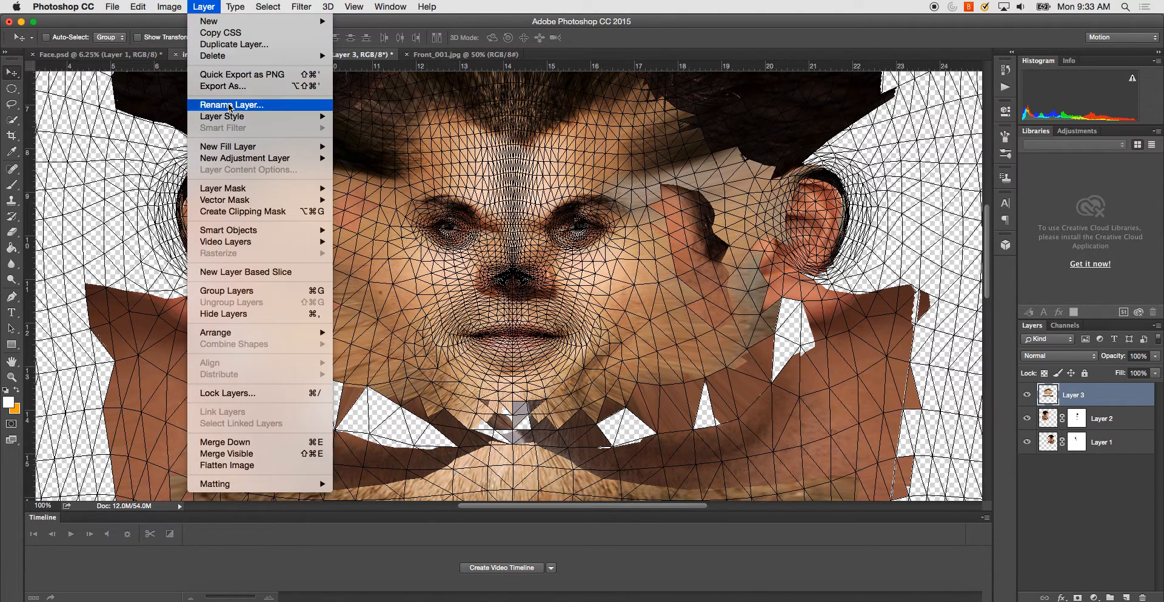
mouse_move(255, 189)
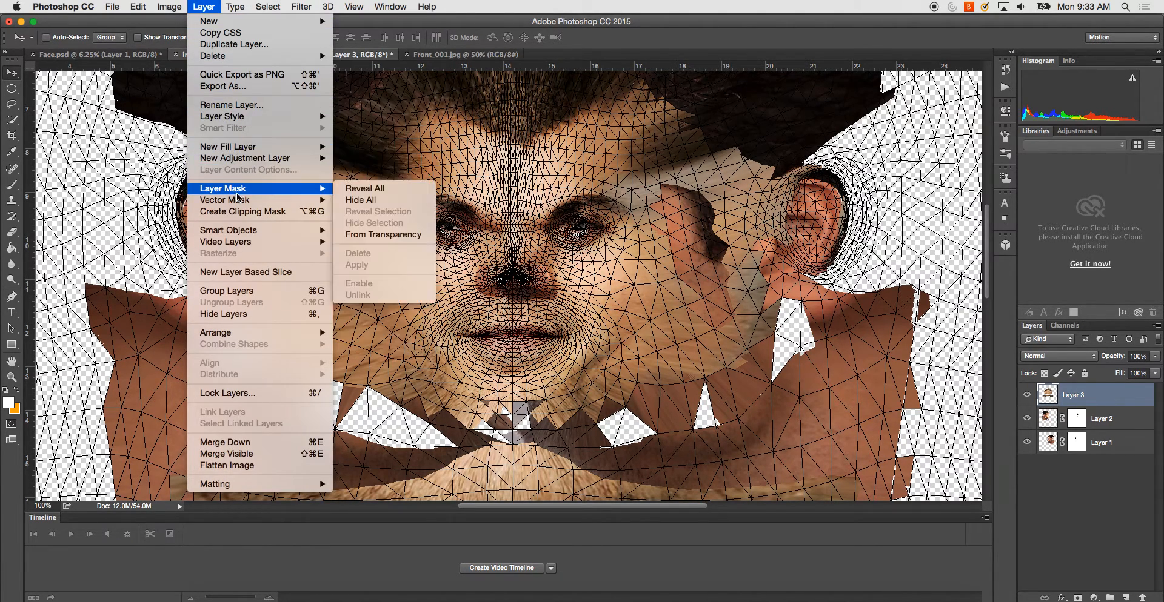
left_click(357, 190)
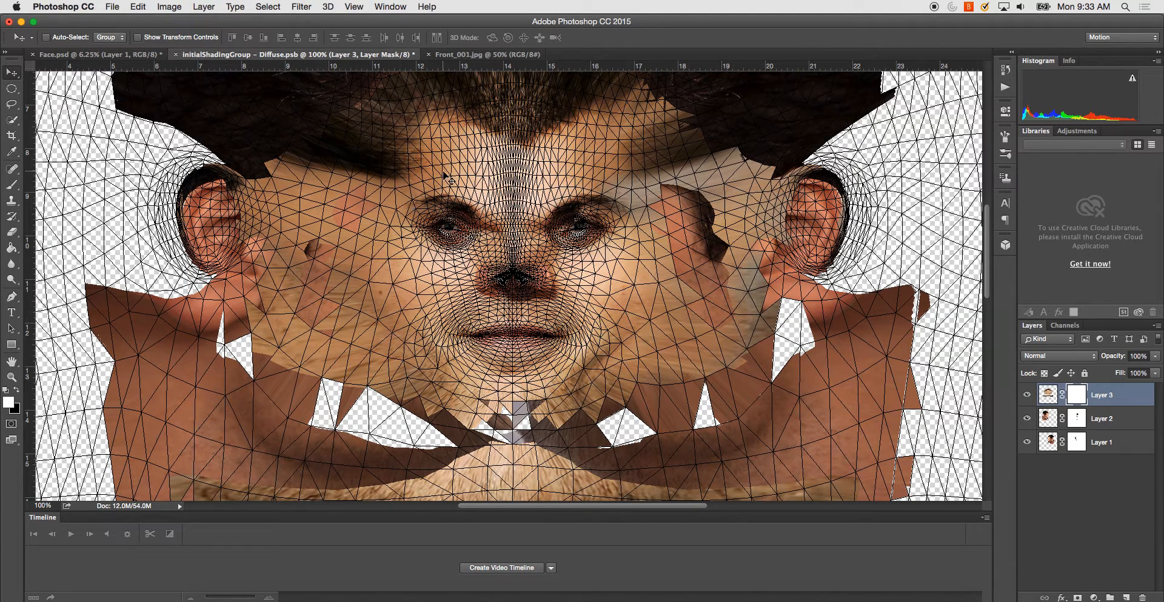
- With a soft 143 px black brush, paint Layer 3's mask to hide the projection's hard edges along one cheek and the forehead
key("b")
right_click(341, 212)
left_click(452, 239)
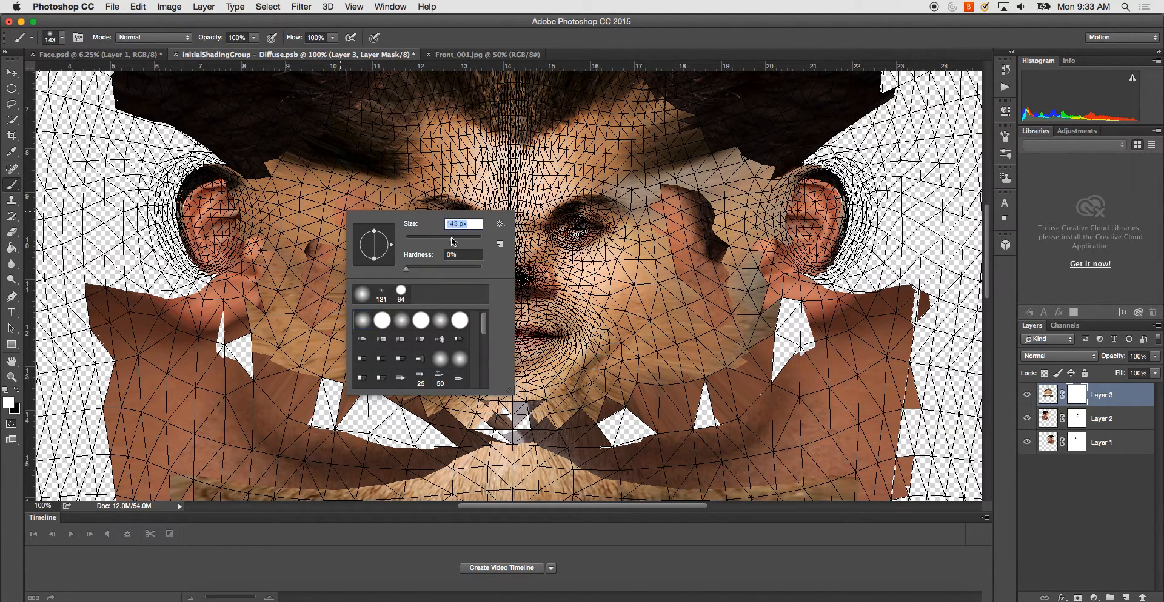
left_click(308, 158)
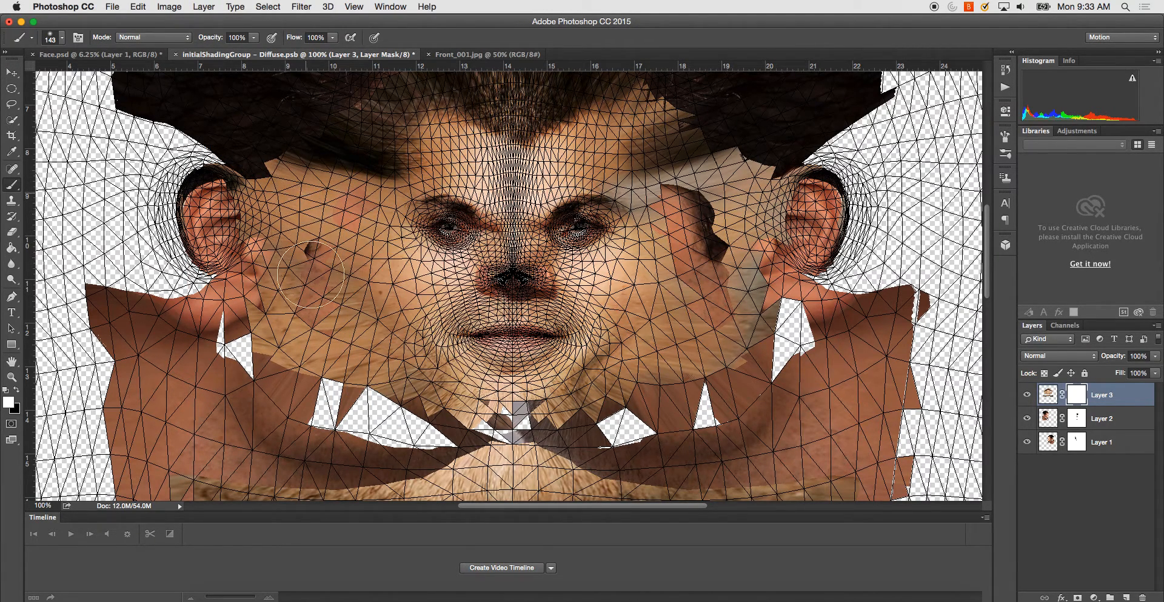
left_click(17, 391)
mouse_move(240, 345)
left_mouse_down()
mouse_move(303, 315)
mouse_move(305, 362)
mouse_move(285, 176)
mouse_move(303, 157)
mouse_move(332, 222)
mouse_move(357, 140)
mouse_move(340, 115)
mouse_move(381, 139)
mouse_move(408, 129)
mouse_move(398, 74)
left_mouse_up()
key("space")
left_click_drag(365, 173, 323, 298)
mouse_move(377, 195)
left_mouse_down()
mouse_move(442, 155)
mouse_move(566, 202)
mouse_move(432, 198)
mouse_move(484, 242)
mouse_move(467, 194)
mouse_move(415, 290)
left_mouse_up()
- Paint out the projection's edges on the opposite cheek, blend both sides around the eyes and jaw, and save the diffuse texture
key("space")
mouse_move(621, 255)
left_mouse_down()
mouse_move(562, 173)
mouse_move(646, 274)
mouse_move(585, 233)
mouse_move(558, 178)
mouse_move(621, 315)
mouse_move(672, 283)
mouse_move(683, 249)
mouse_move(759, 270)
mouse_move(706, 396)
mouse_move(700, 351)
mouse_move(672, 424)
left_mouse_up()
key("space")
left_click_drag(706, 277, 735, 162)
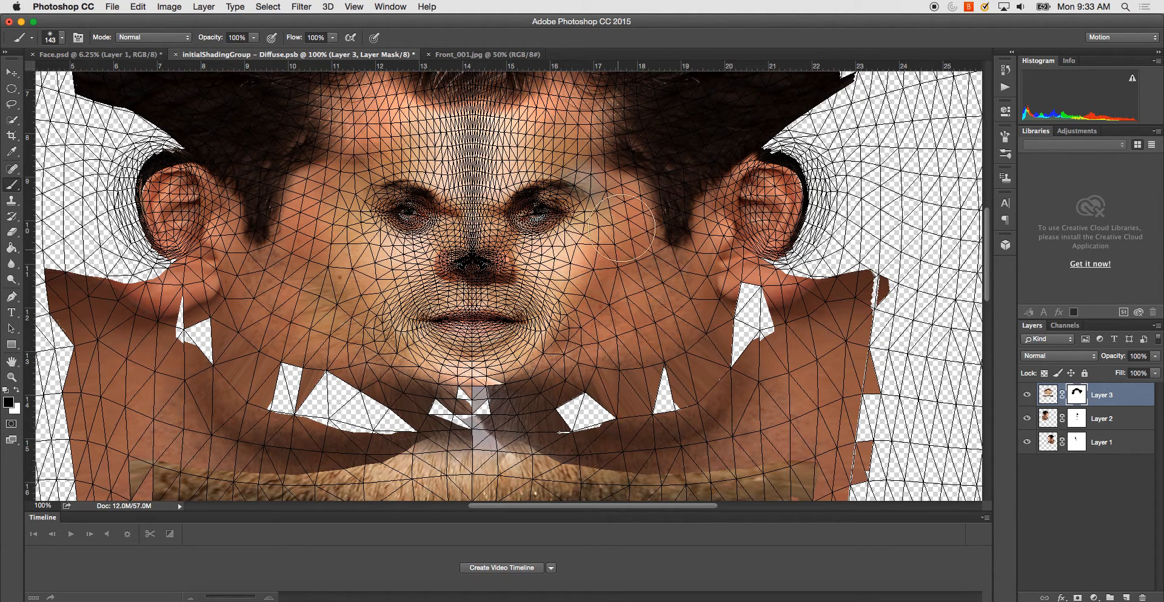
mouse_move(606, 262)
left_mouse_down()
mouse_move(623, 212)
mouse_move(569, 153)
left_mouse_up()
left_click_drag(365, 264, 397, 280)
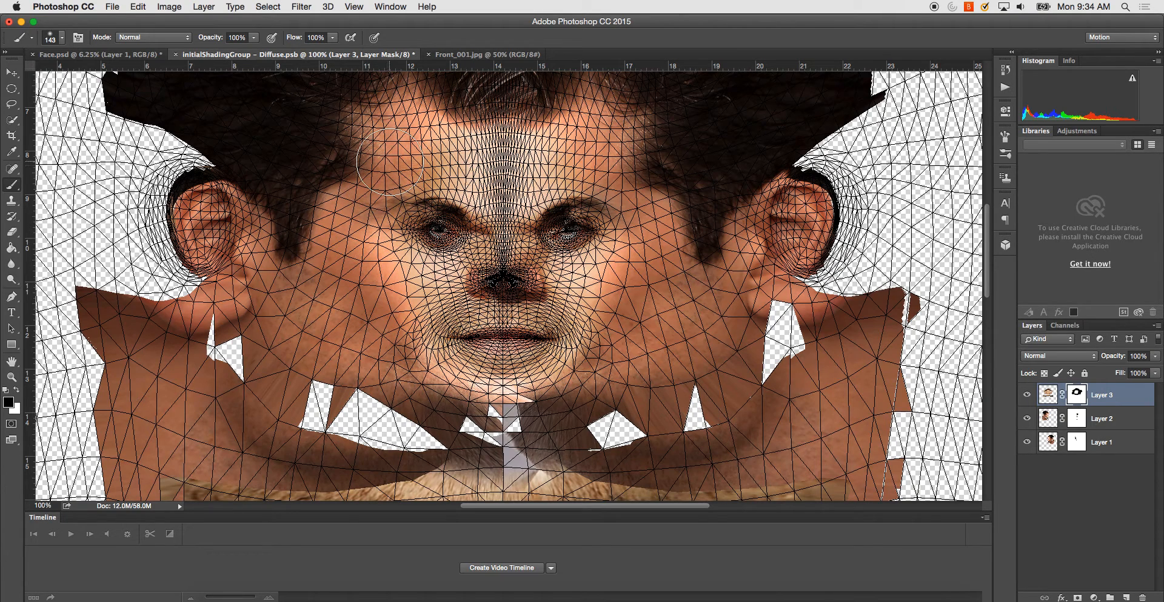
key("super+s")
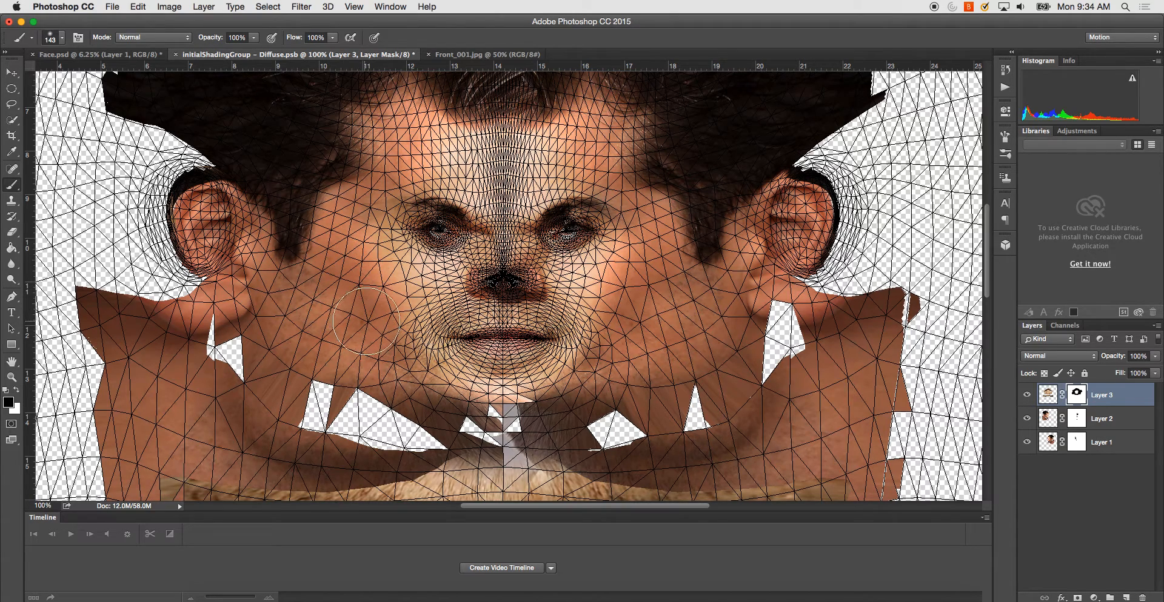
- Return to Face.psd, turn the head to a side view, and rotate Infinite Light 1 to illuminate the ear and jaw
left_click(110, 57)
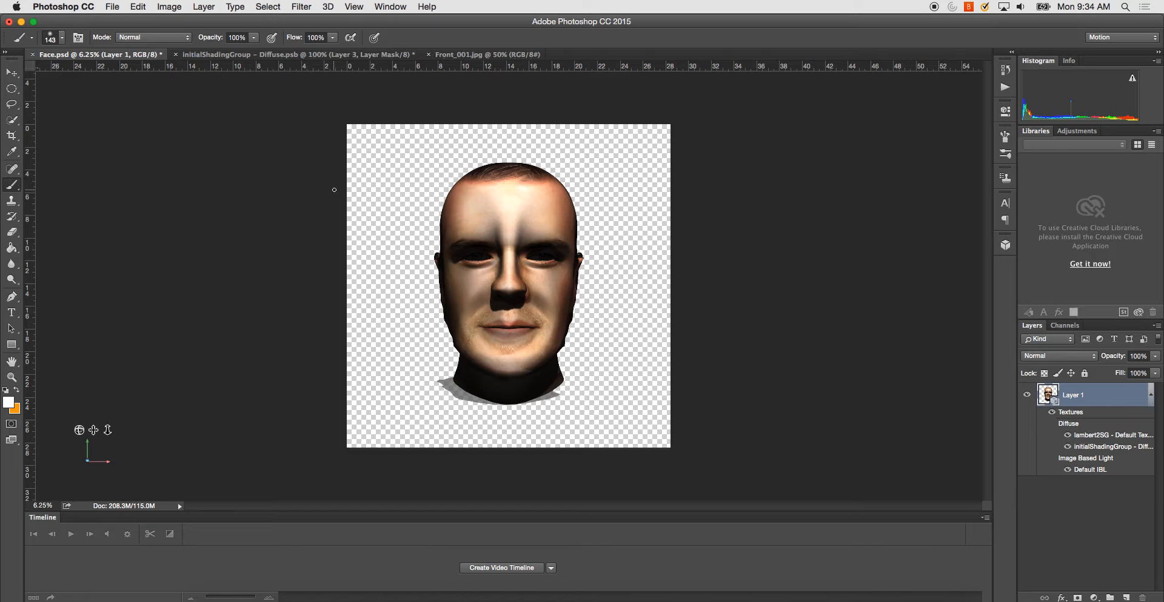
key("v")
mouse_move(394, 234)
left_mouse_down()
mouse_move(479, 227)
mouse_move(713, 109)
left_mouse_up()
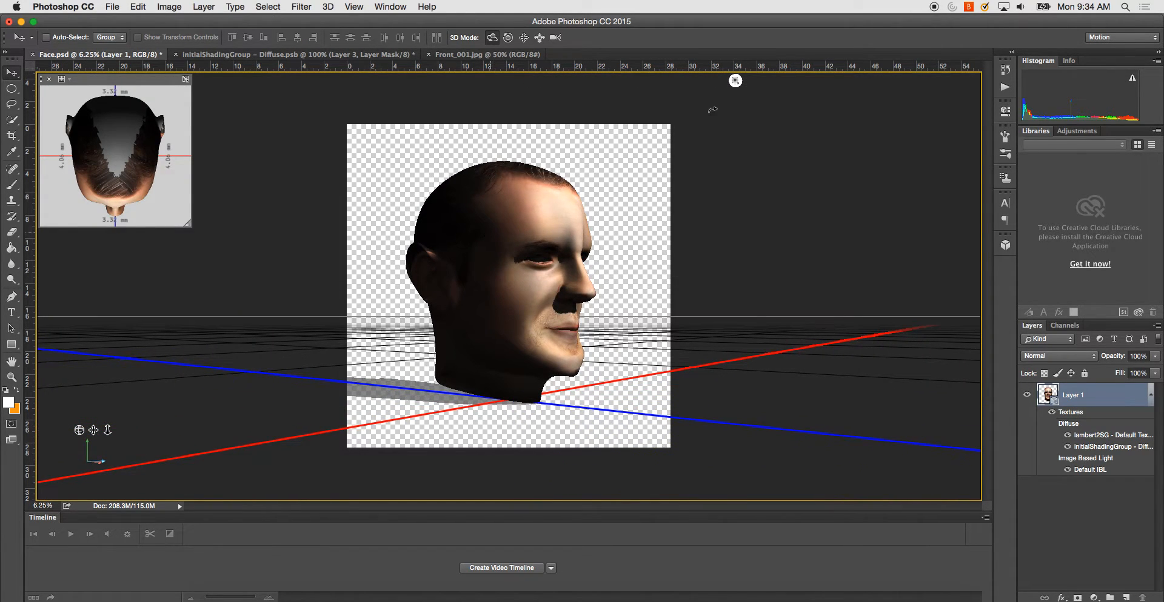
left_click(735, 81)
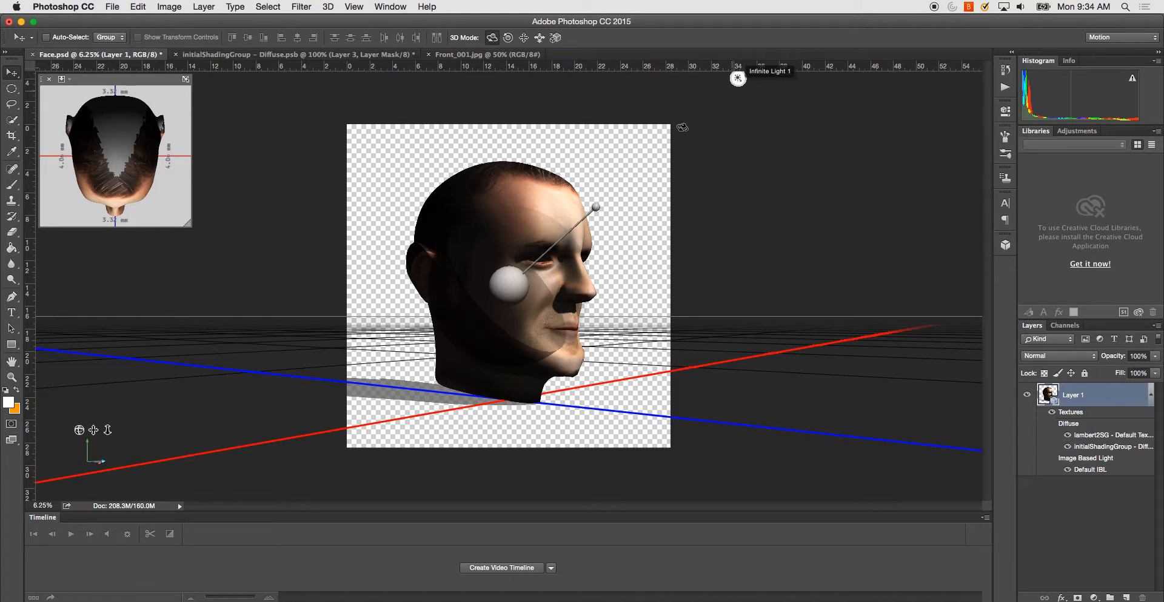
left_click_drag(505, 290, 381, 228)
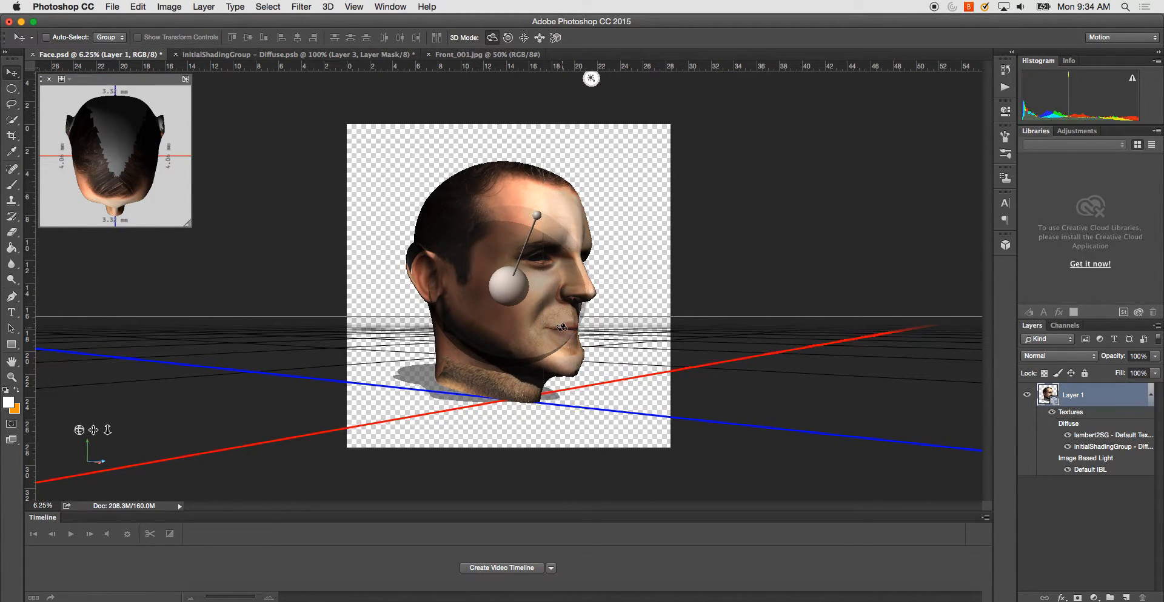
- Turn the head to show its opposite side and rotate the infinite light to brighten the shadowed cheek
left_click(630, 303)
left_click_drag(657, 257, 307, 91)
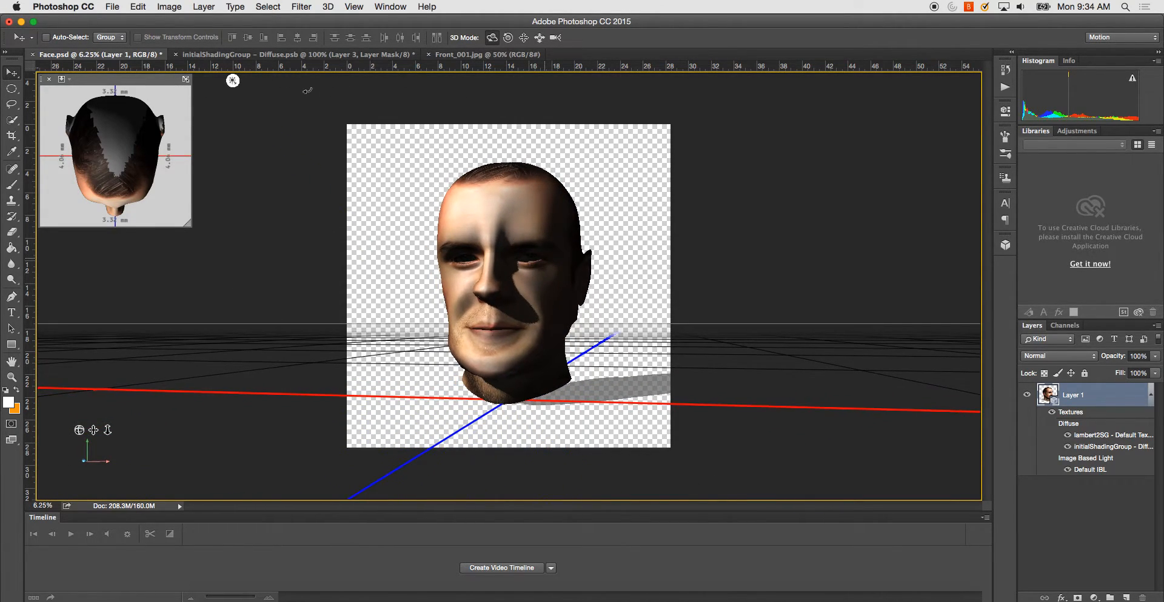
left_click(234, 81)
mouse_move(572, 289)
left_mouse_down()
mouse_move(667, 291)
mouse_move(634, 297)
mouse_move(644, 297)
left_mouse_up()
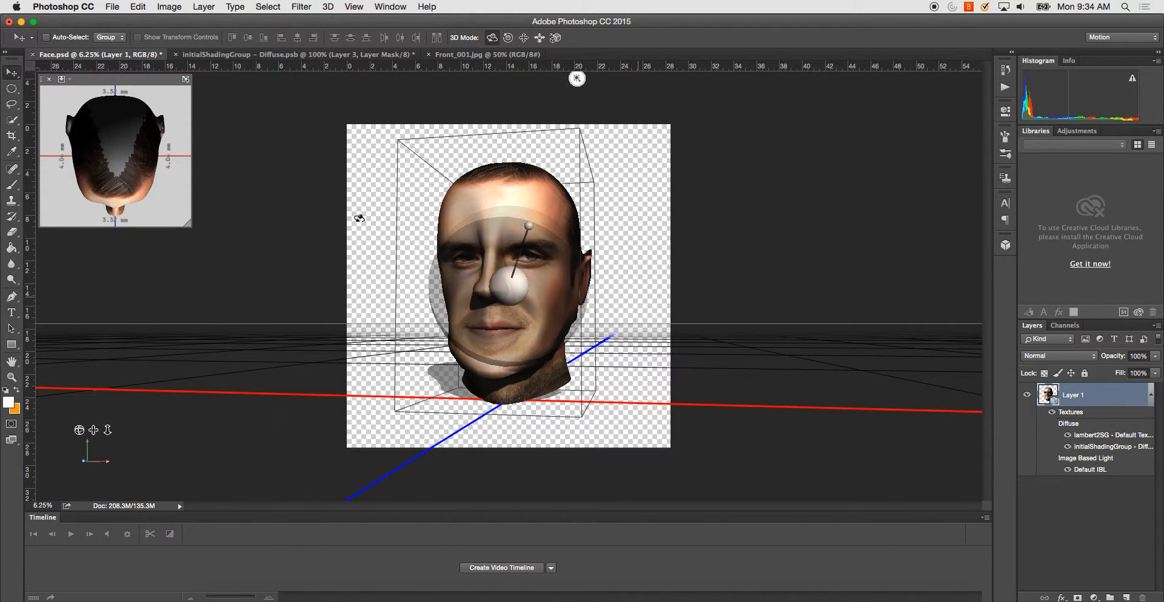
- Examine the blended face texture from the front and a three-quarter angle, and switch back to the initialShadingGroup diffuse texture
left_click(457, 248)
left_click_drag(614, 266, 559, 233)
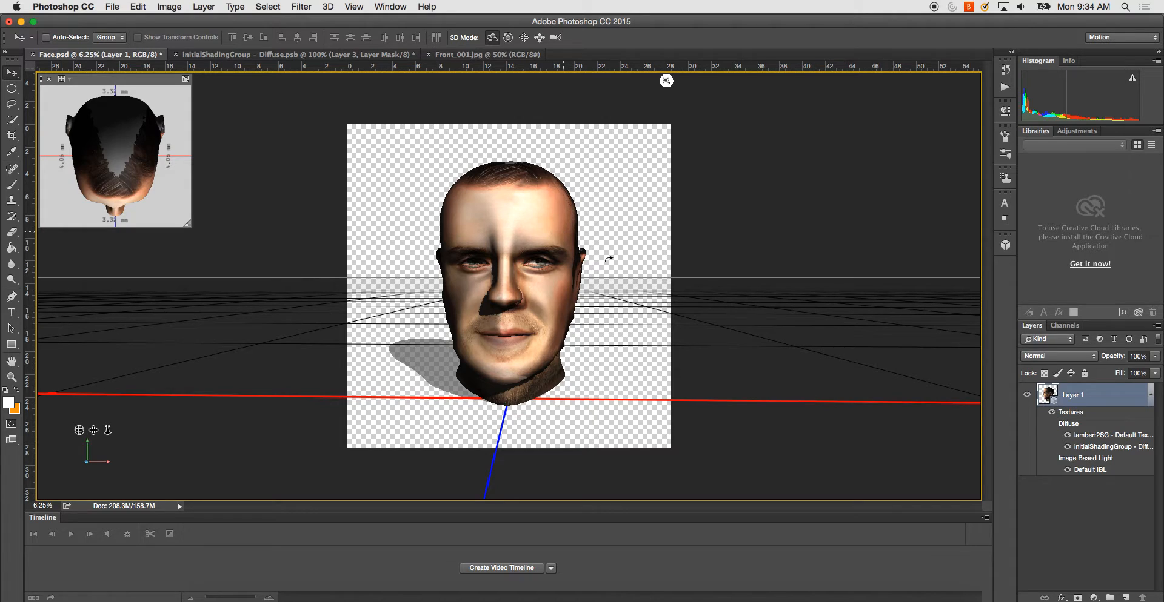
left_click_drag(623, 249, 584, 247)
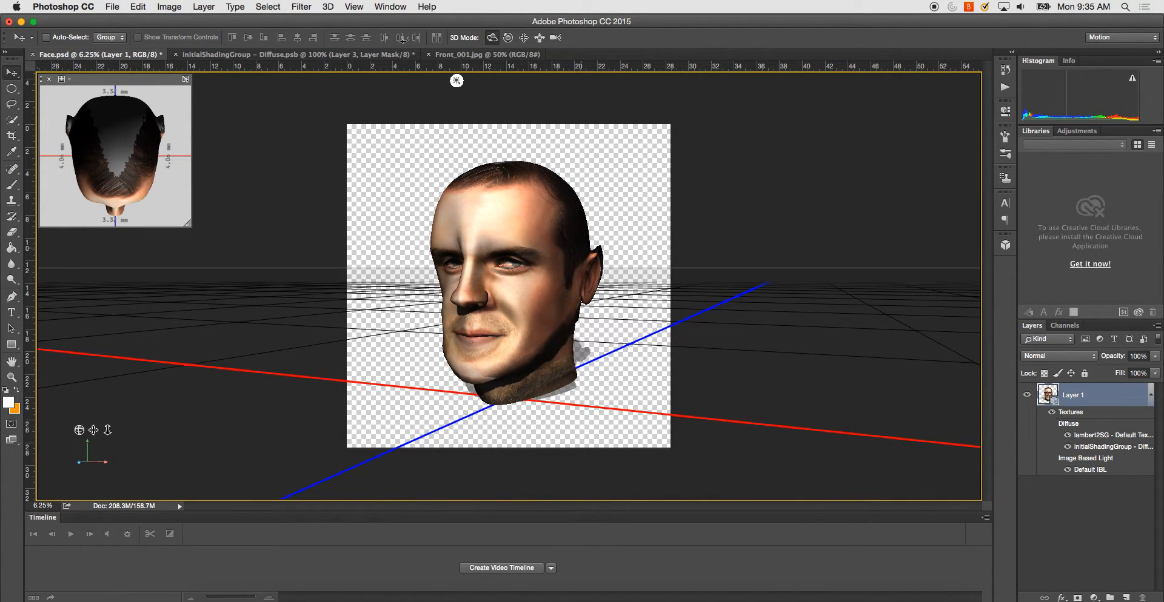
left_click(316, 55)
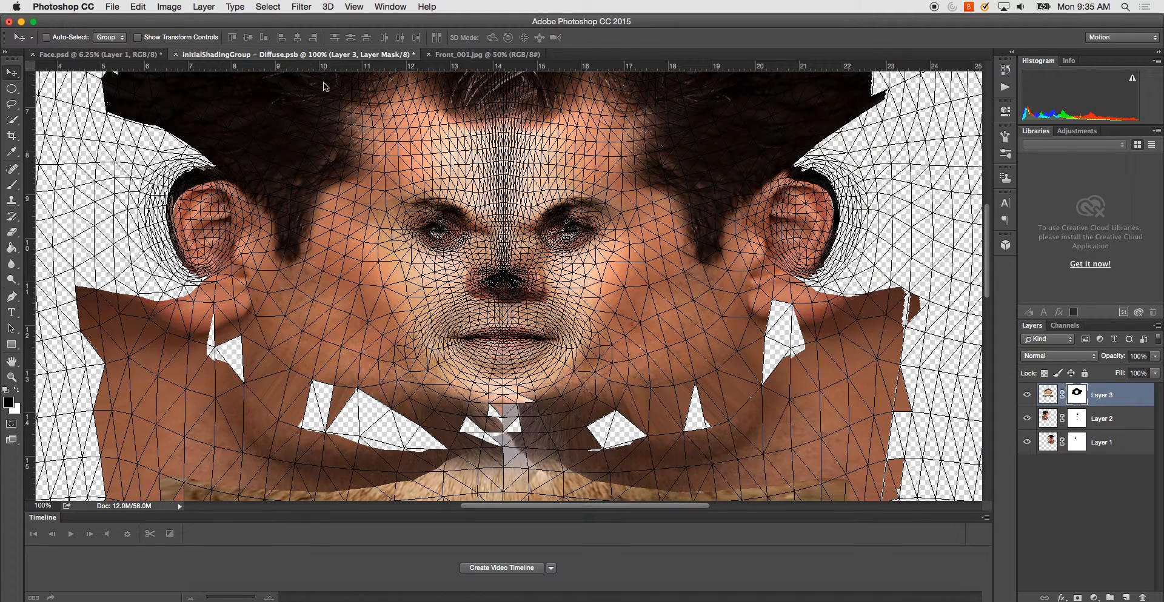